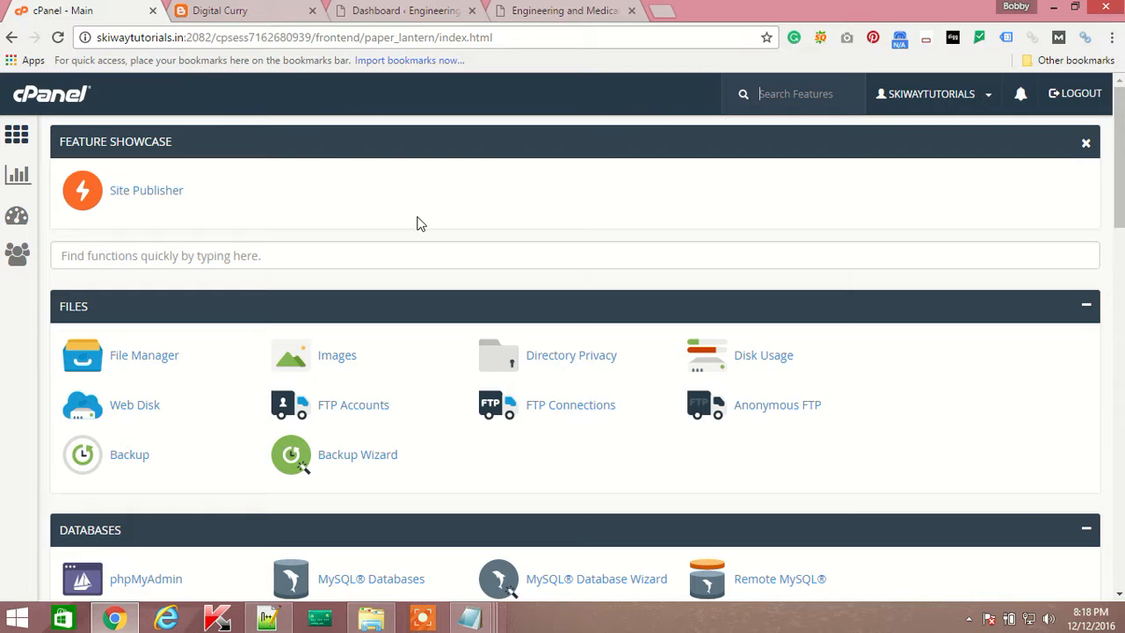
pyautogui.click(263, 16)
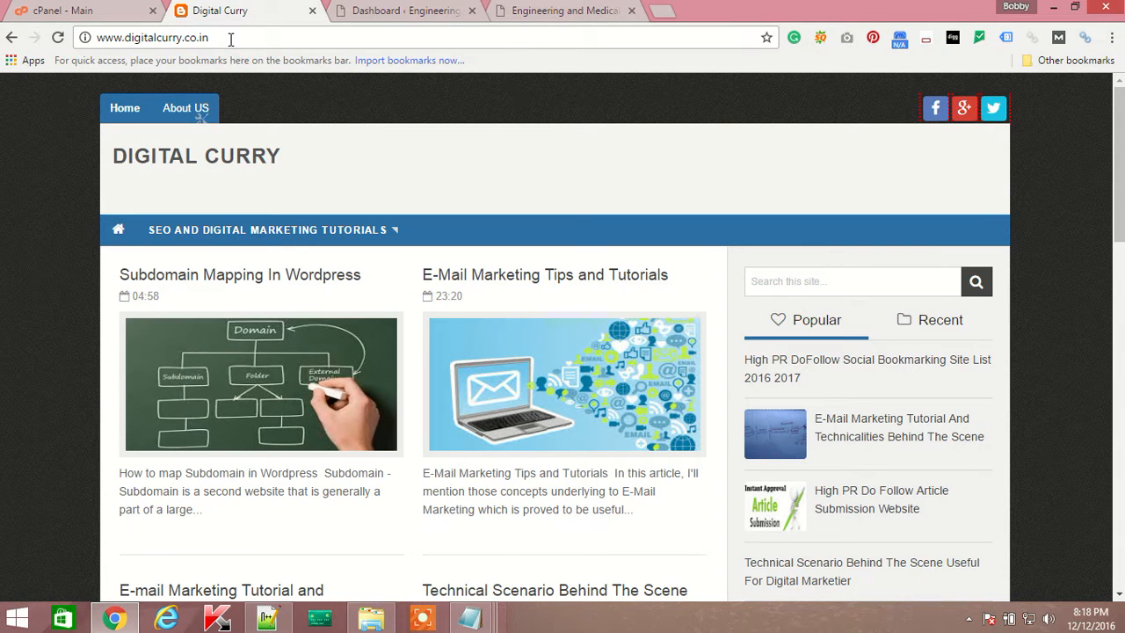
# Scroll the blog home page and open the 'Technical Scenario Behind The Scene' post.
pyautogui.moveTo(205, 36); pyautogui.dragTo(67, 37)
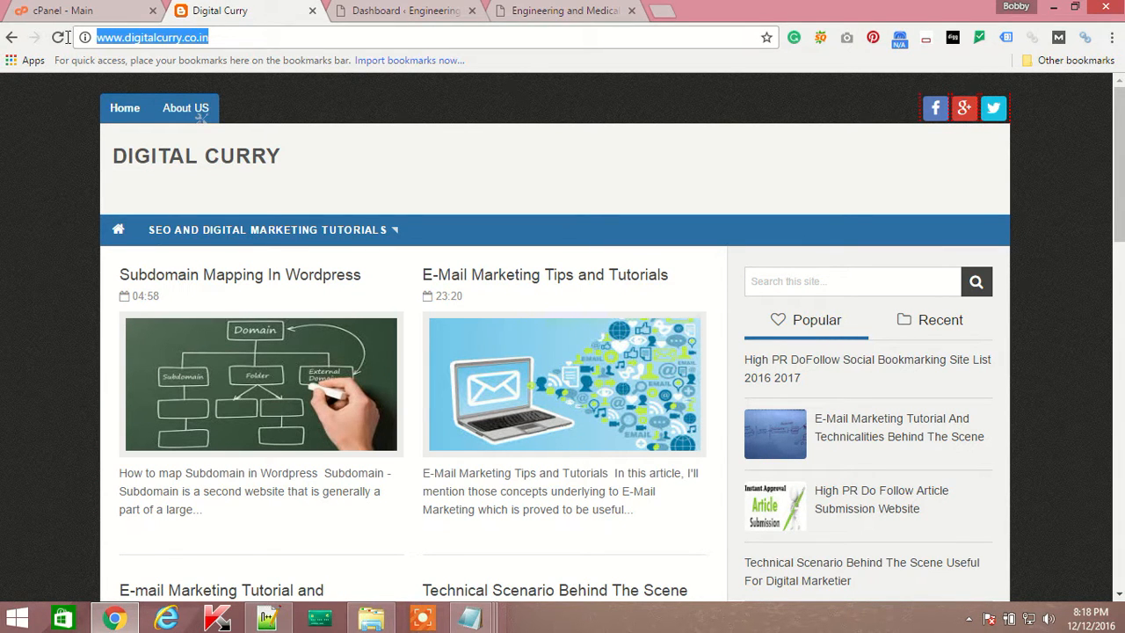
pyautogui.click(230, 36)
pyautogui.moveTo(242, 39); pyautogui.dragTo(113, 37)
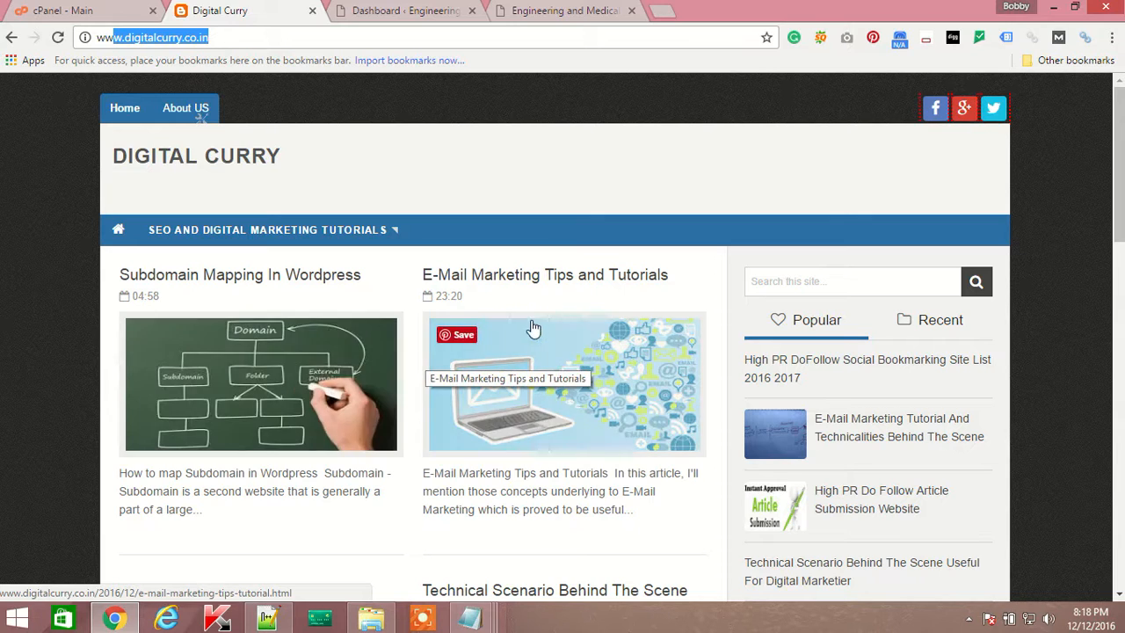
pyautogui.scroll(-3, 387, 420)
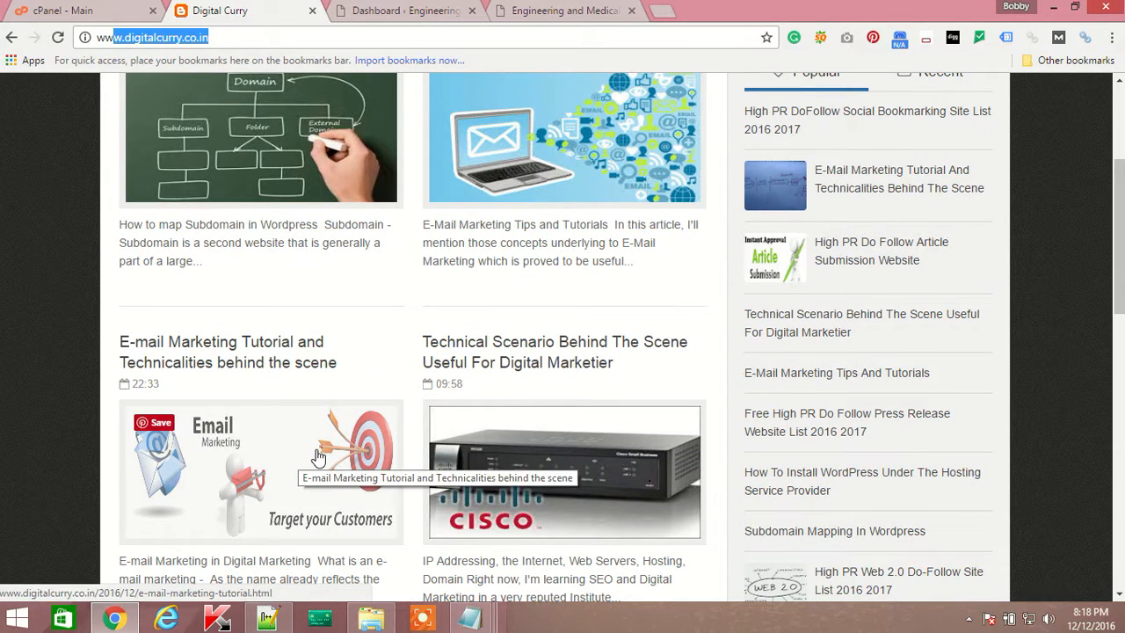
pyautogui.click(269, 37)
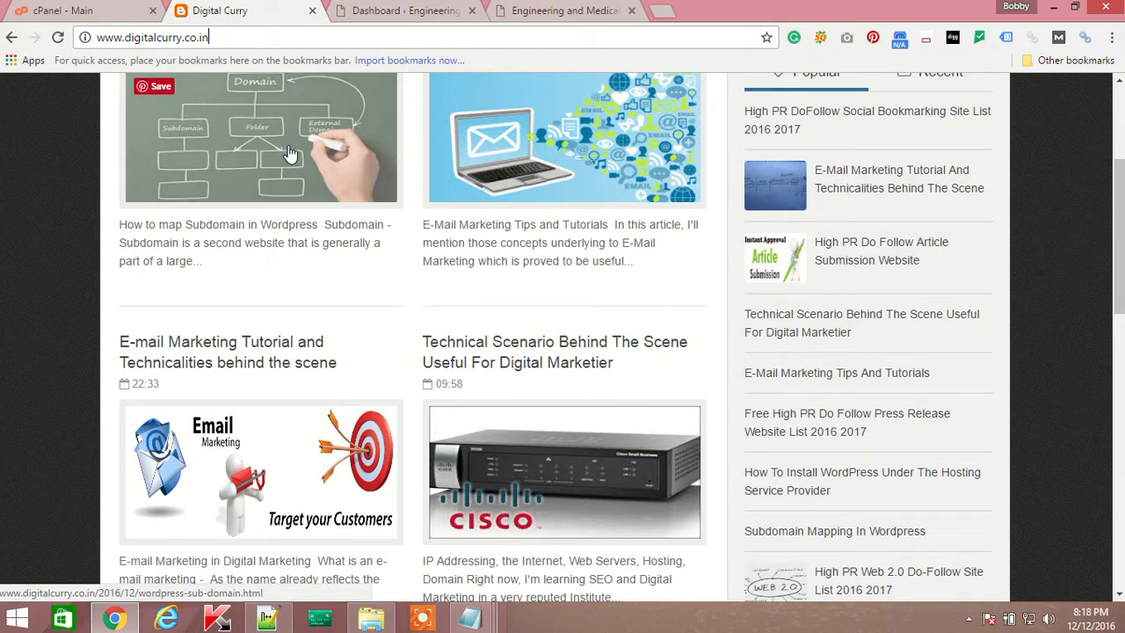
pyautogui.click(507, 352)
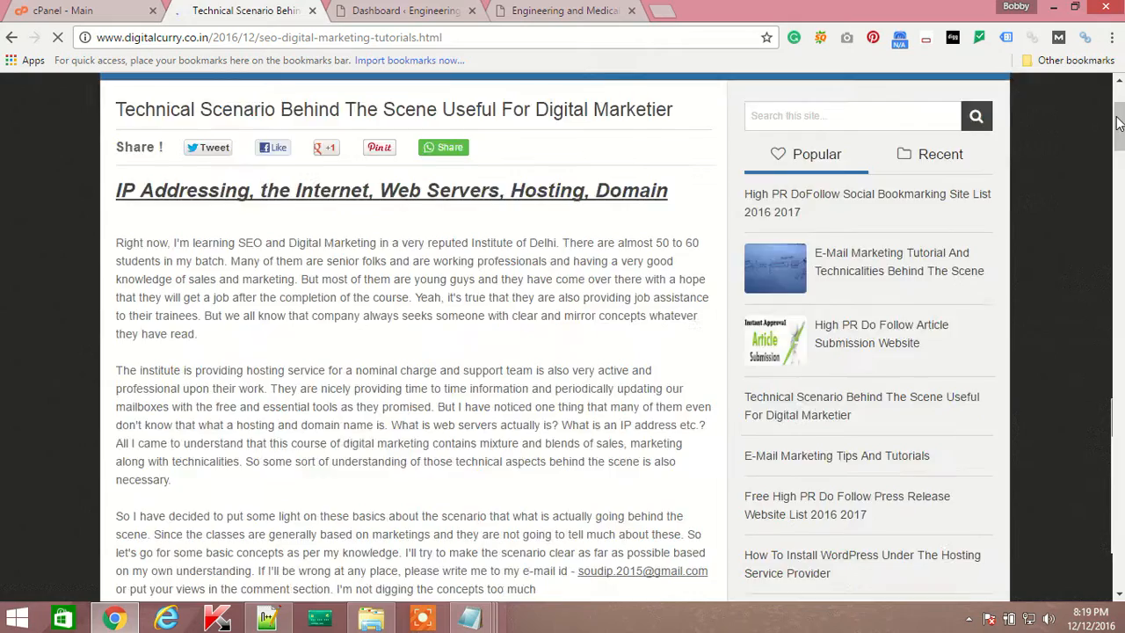
# Read the article's Internet and Domain explanations, highlighting key passages along the way.
pyautogui.scroll(-2, 192, 360)
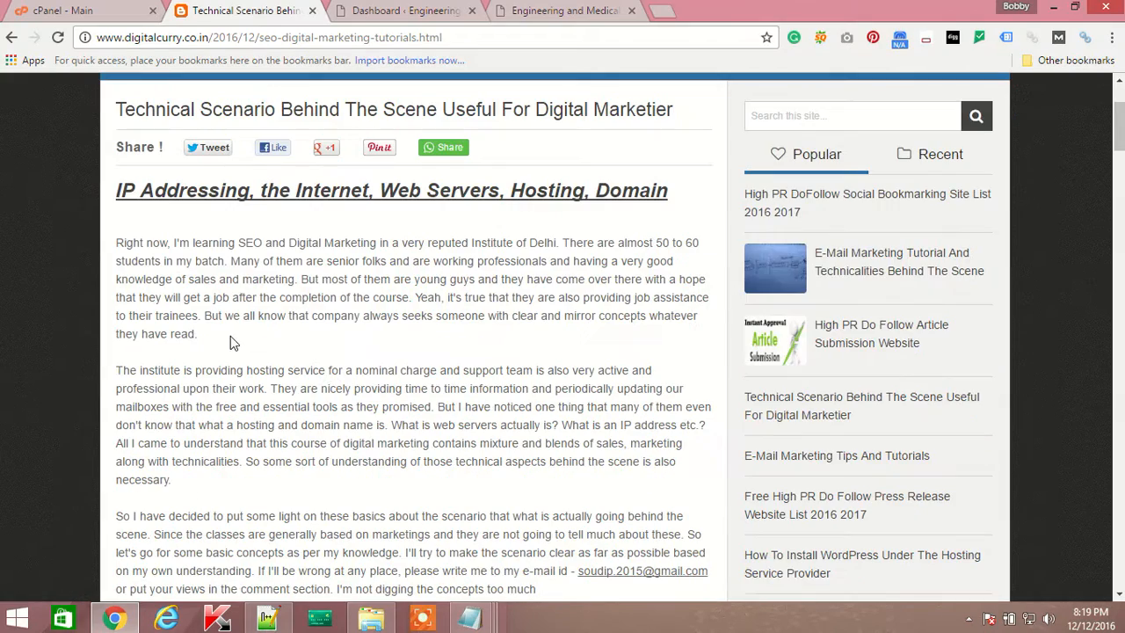
pyautogui.scroll(-5, 201, 207)
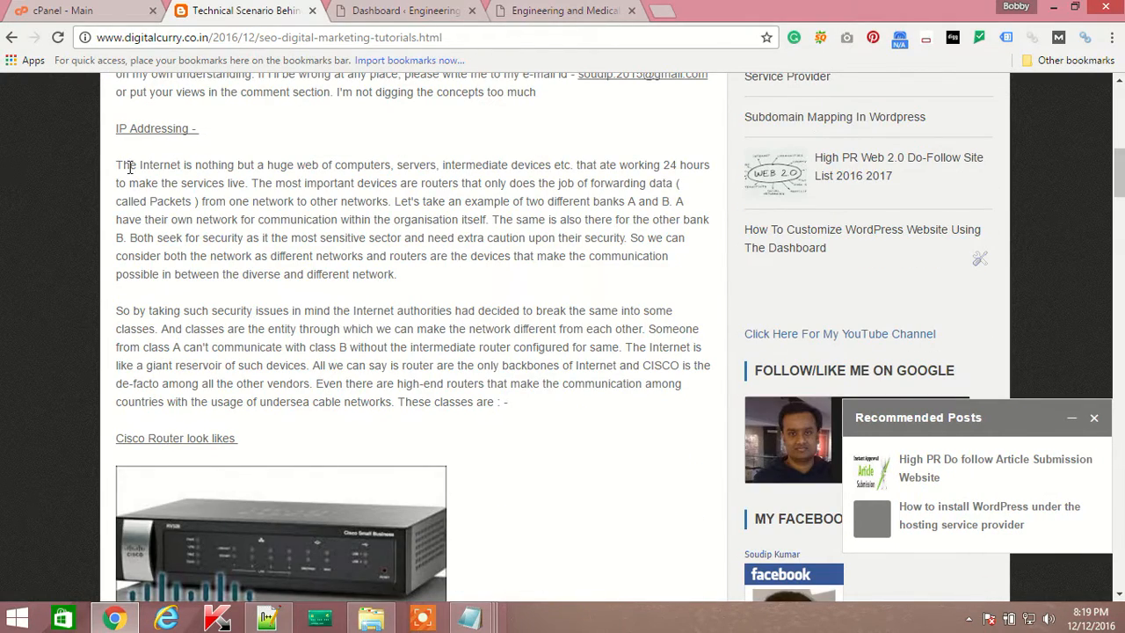
pyautogui.moveTo(116, 164); pyautogui.dragTo(397, 280)
pyautogui.scroll(-3, 356, 346)
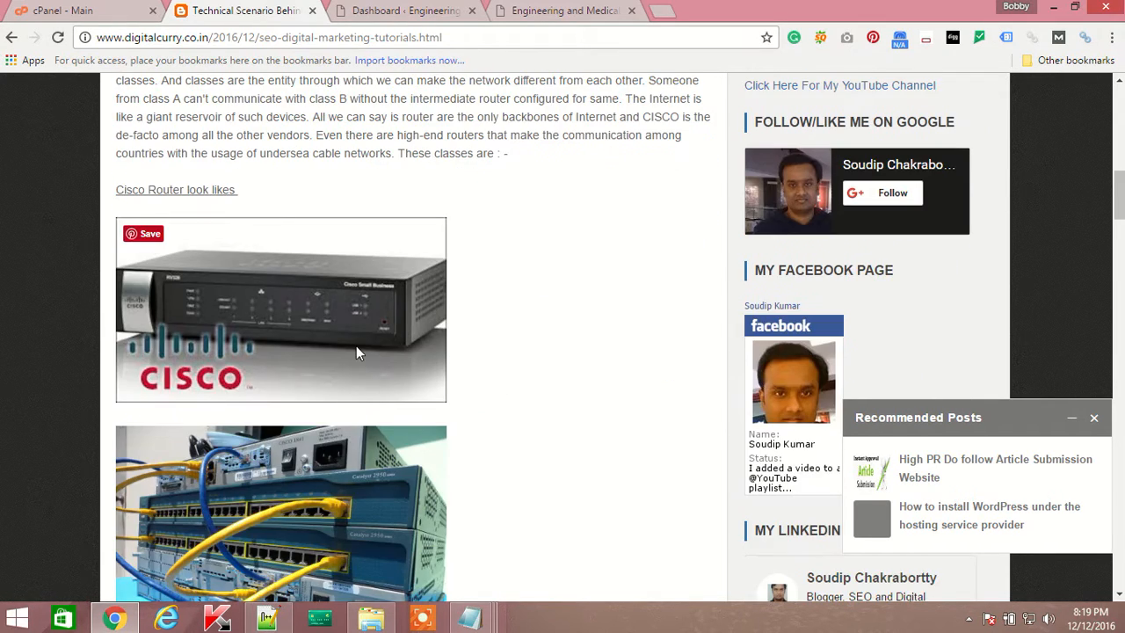
pyautogui.scroll(-2, 413, 356)
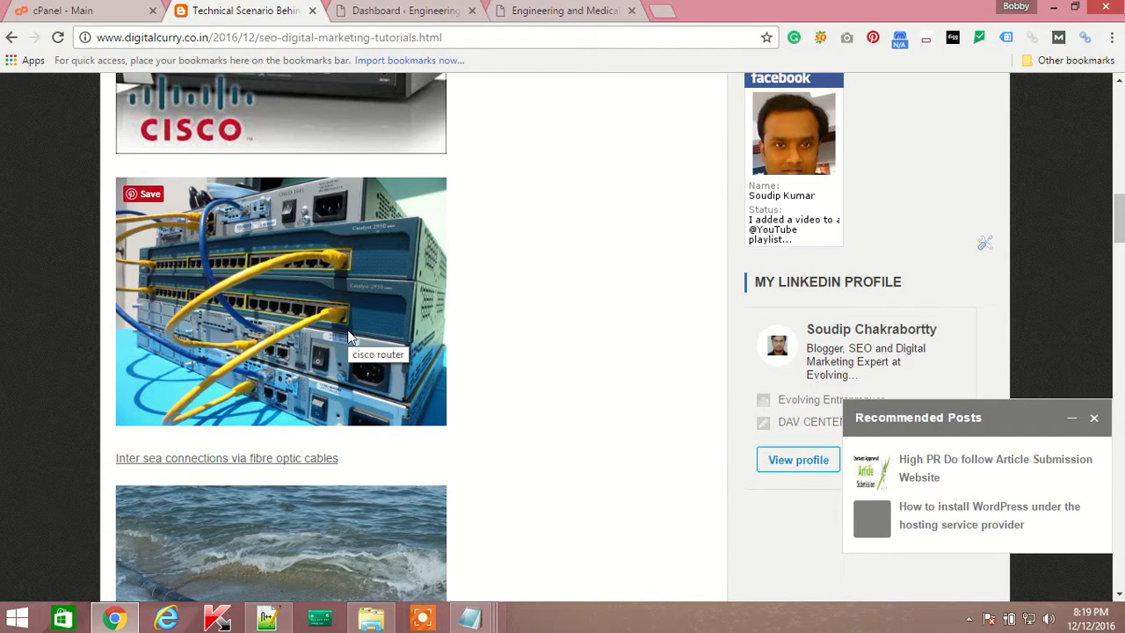
pyautogui.scroll(-6, 548, 332)
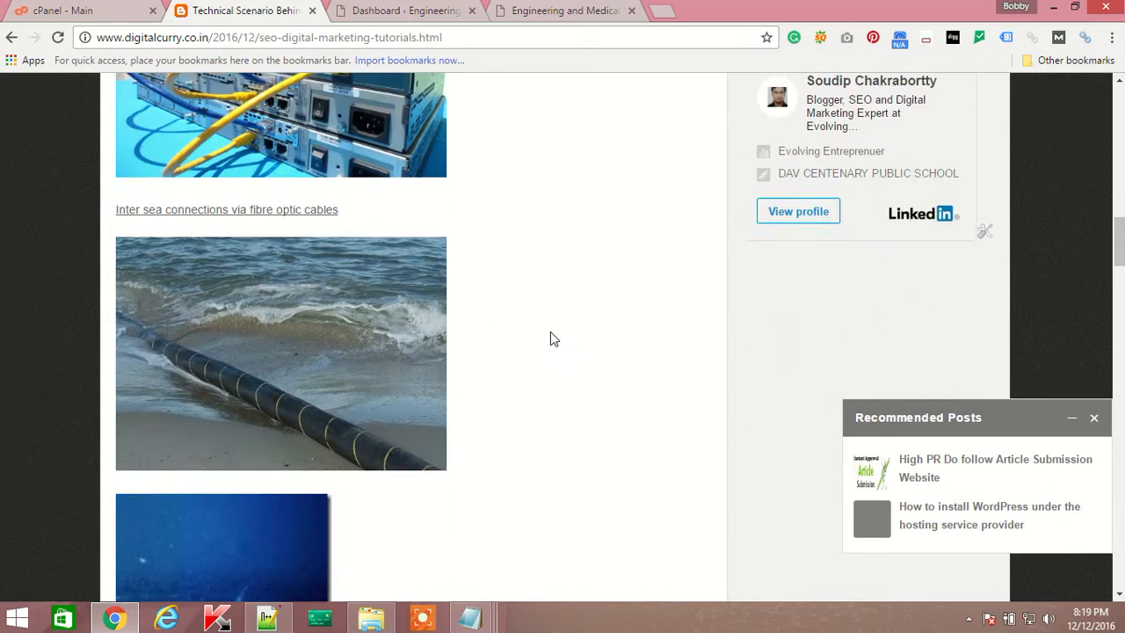
pyautogui.scroll(-10, 551, 337)
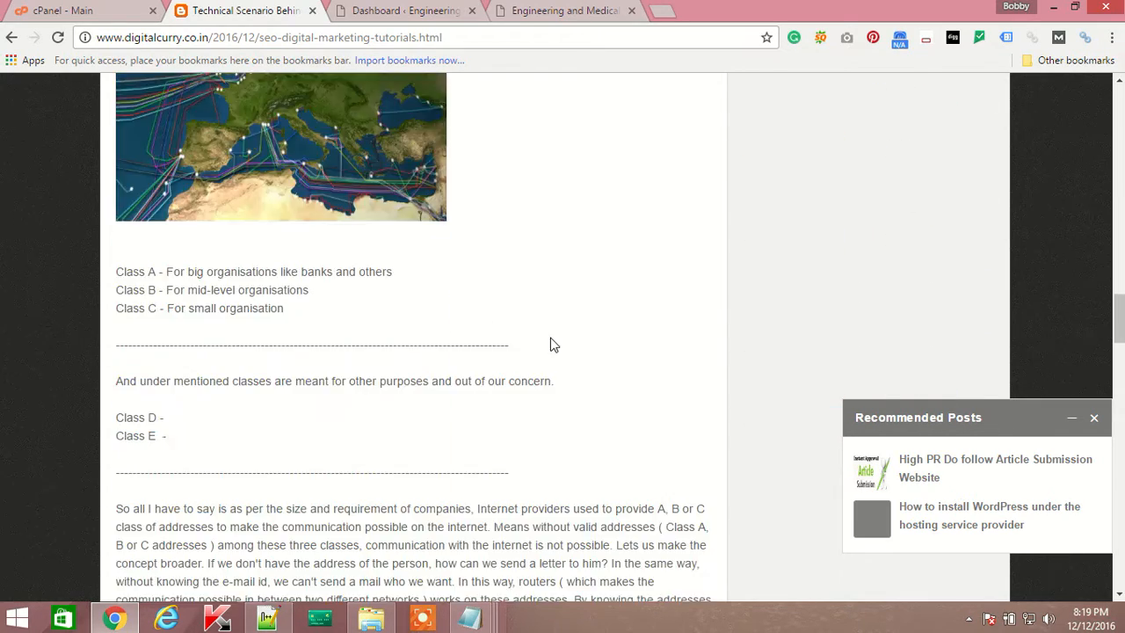
pyautogui.scroll(-4, 303, 355)
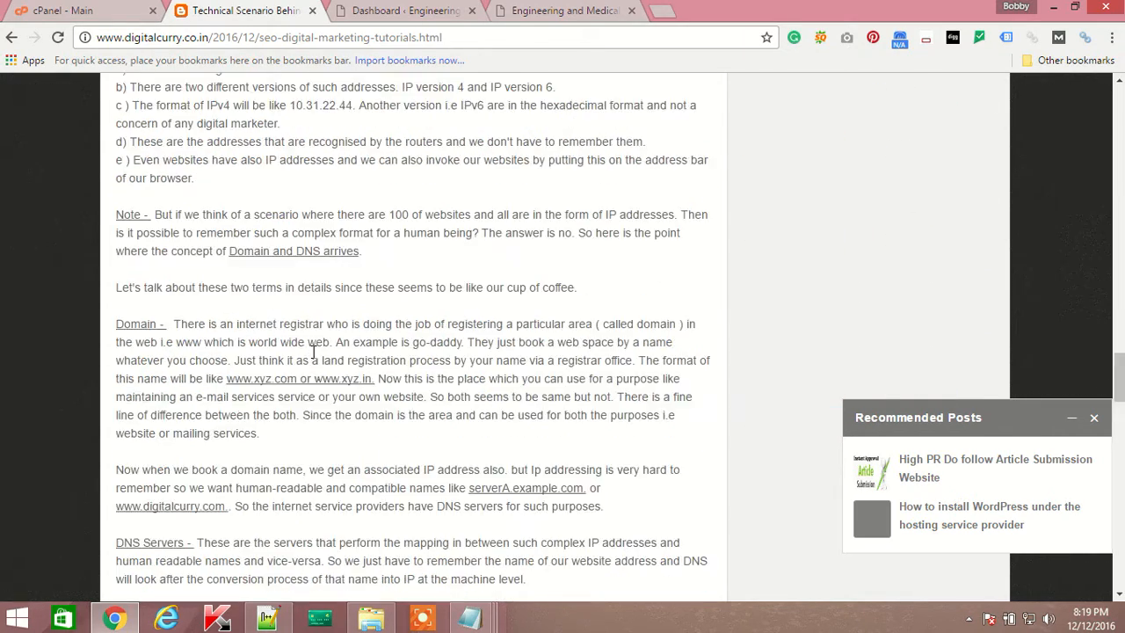
pyautogui.moveTo(117, 220); pyautogui.dragTo(202, 236)
pyautogui.scroll(-1, 217, 401)
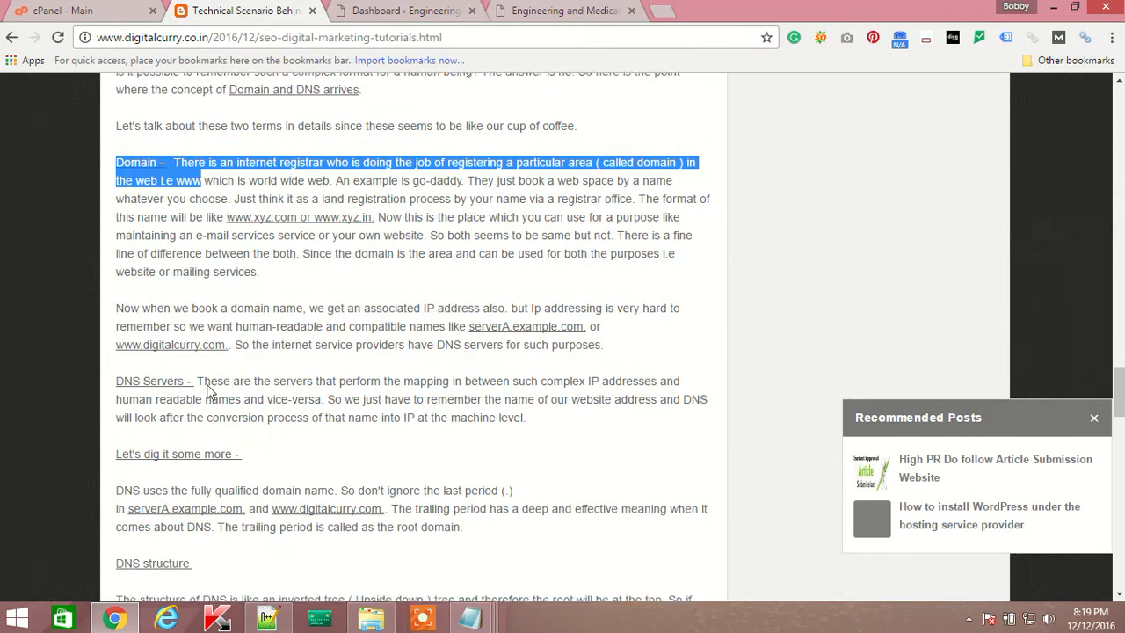
# Read the DNS Servers section, scroll back to the top and return to cPanel.
pyautogui.click(155, 355)
pyautogui.doubleClick(155, 355)
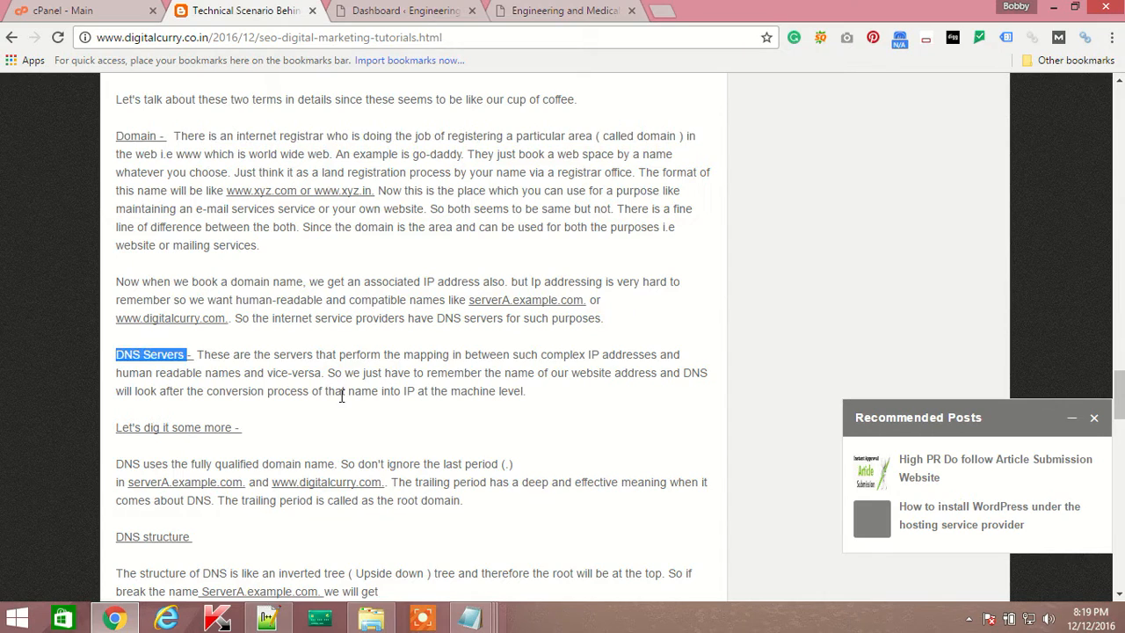
pyautogui.scroll(-3, 340, 394)
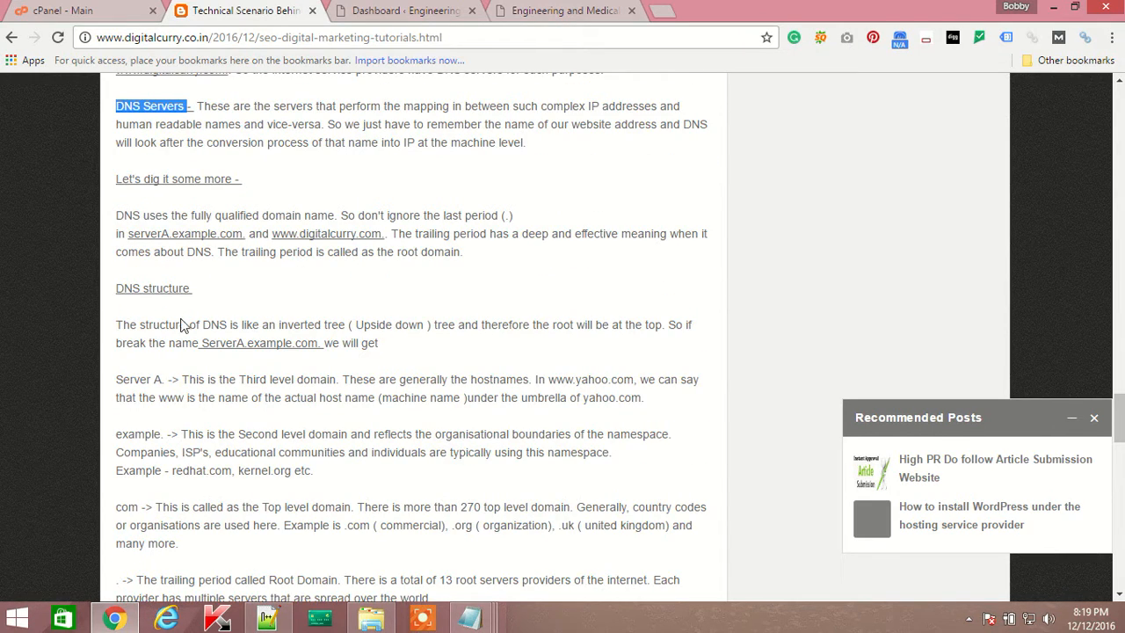
pyautogui.scroll(-2, 184, 326)
pyautogui.moveTo(119, 126); pyautogui.dragTo(267, 214)
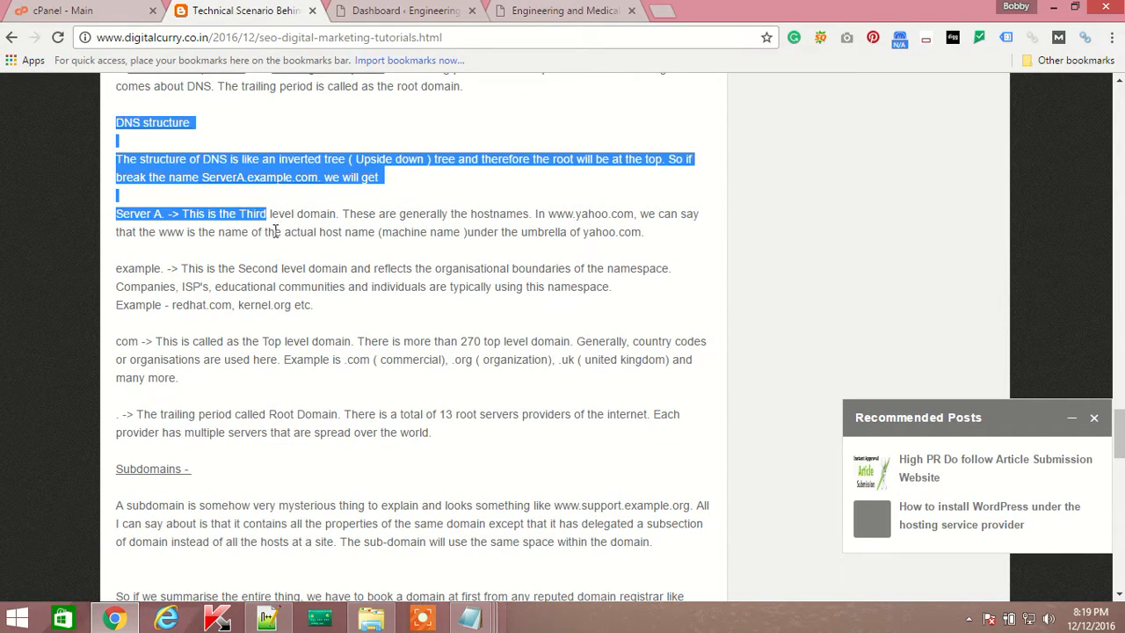
pyautogui.scroll(3, 346, 406)
pyautogui.scroll(-10, 356, 417)
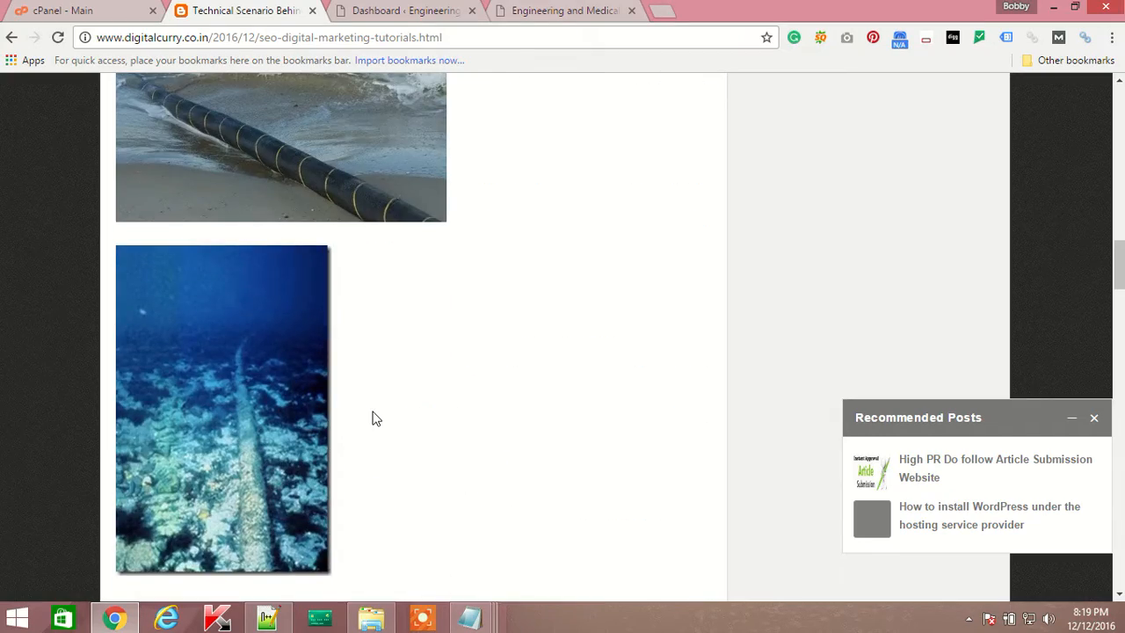
pyautogui.scroll(10, 373, 418)
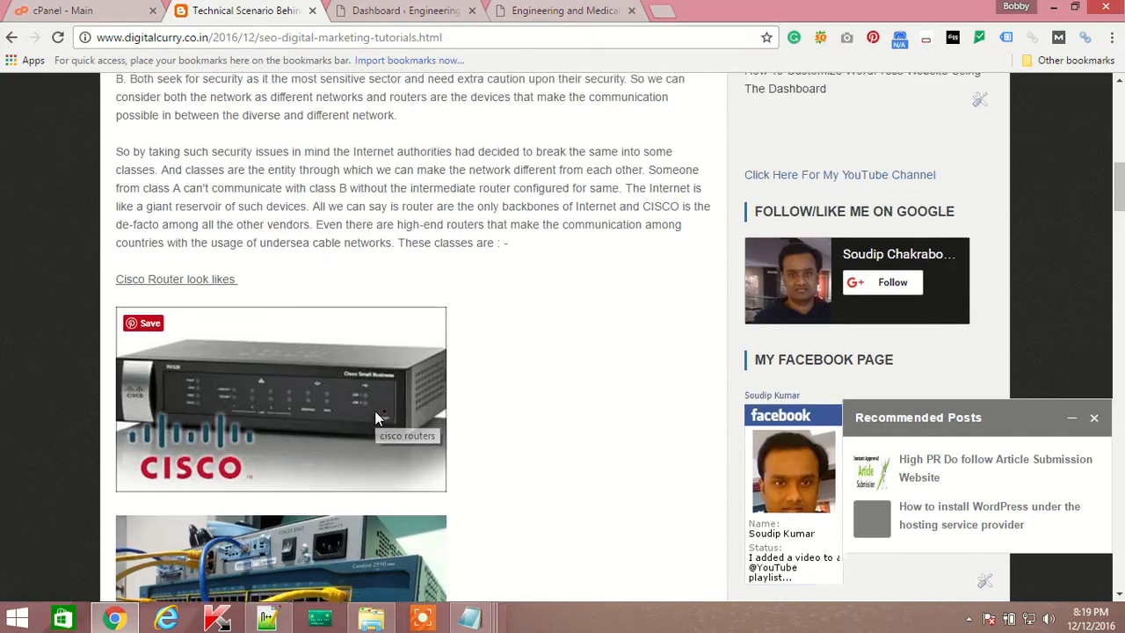
pyautogui.scroll(15, 376, 418)
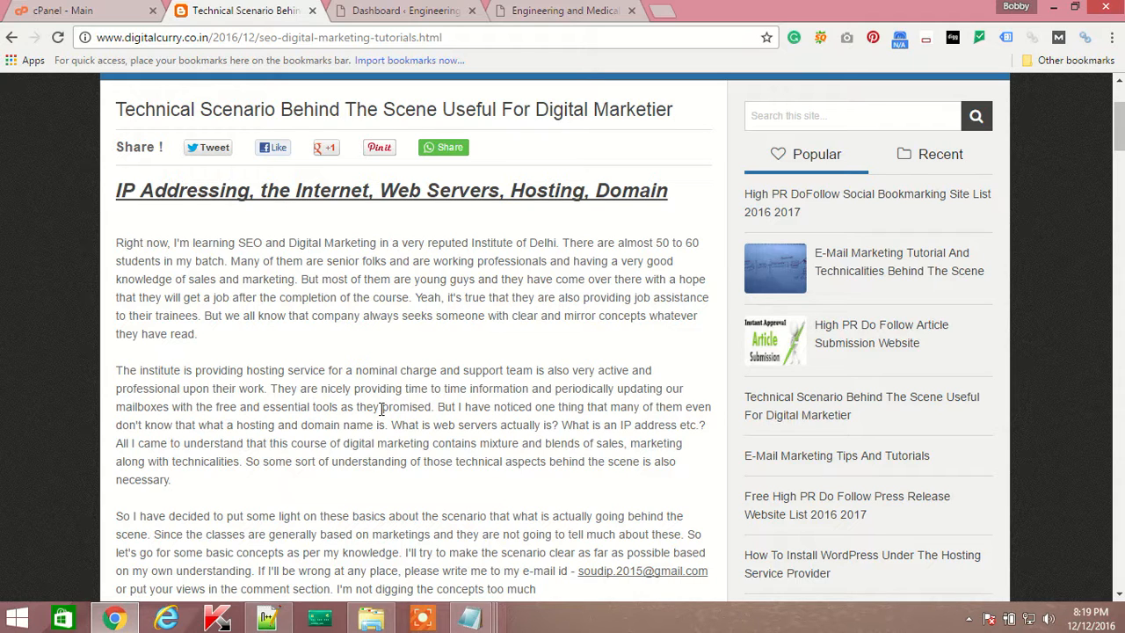
pyautogui.scroll(2, 490, 277)
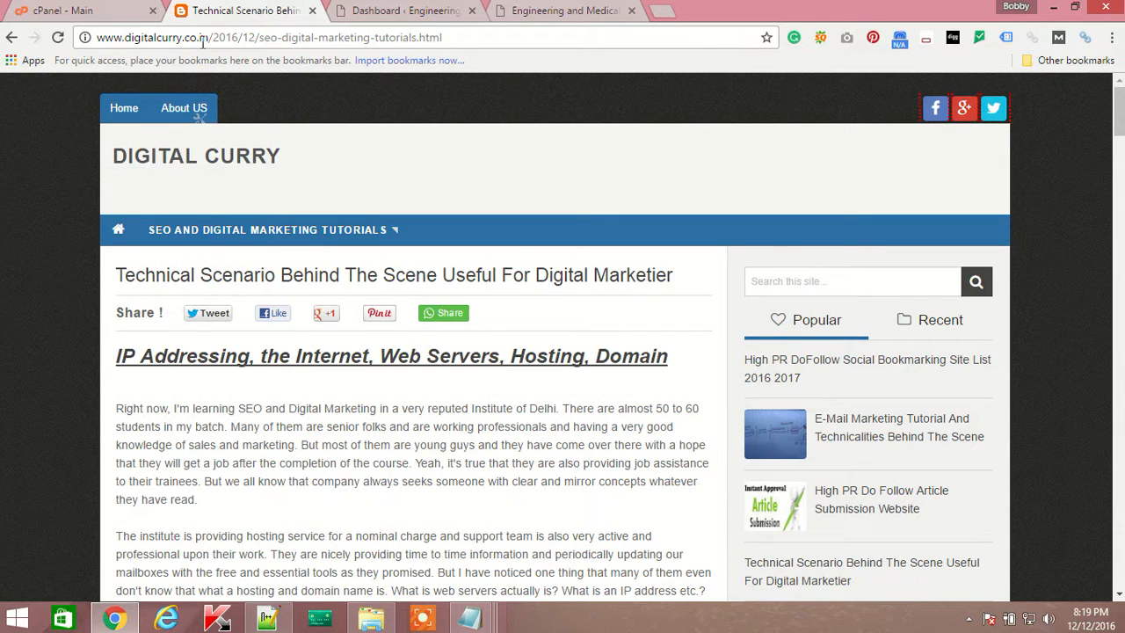
pyautogui.moveTo(203, 38); pyautogui.dragTo(12, 39)
pyautogui.click(98, 12)
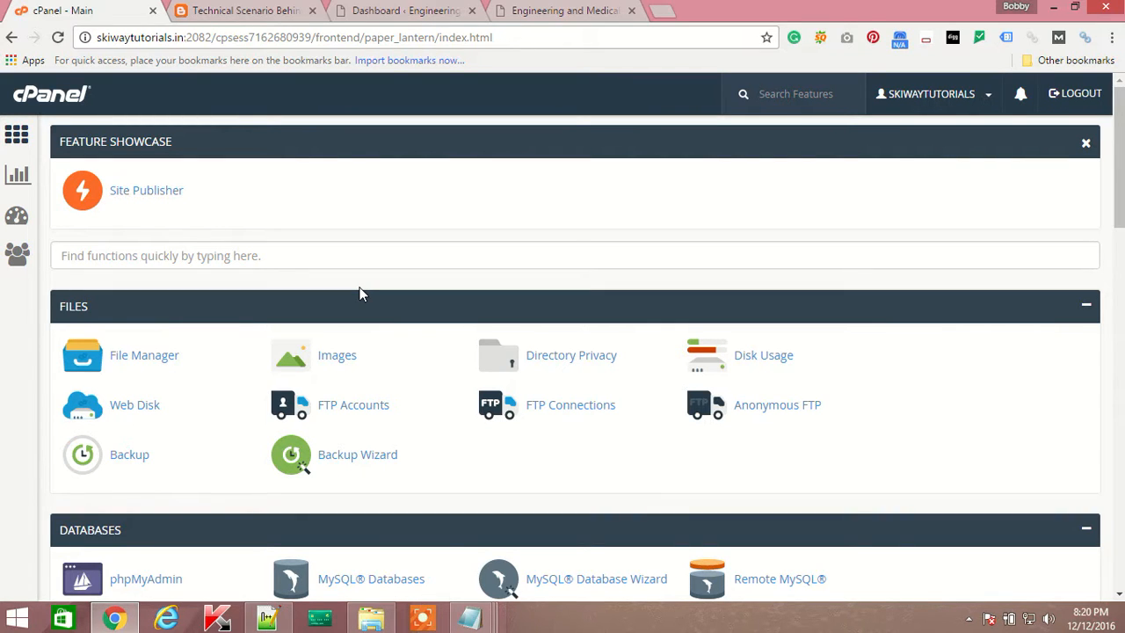
# Load skiwaytutorials.in in a new tab, view its homepage, then return to cPanel.
pyautogui.click(659, 12)
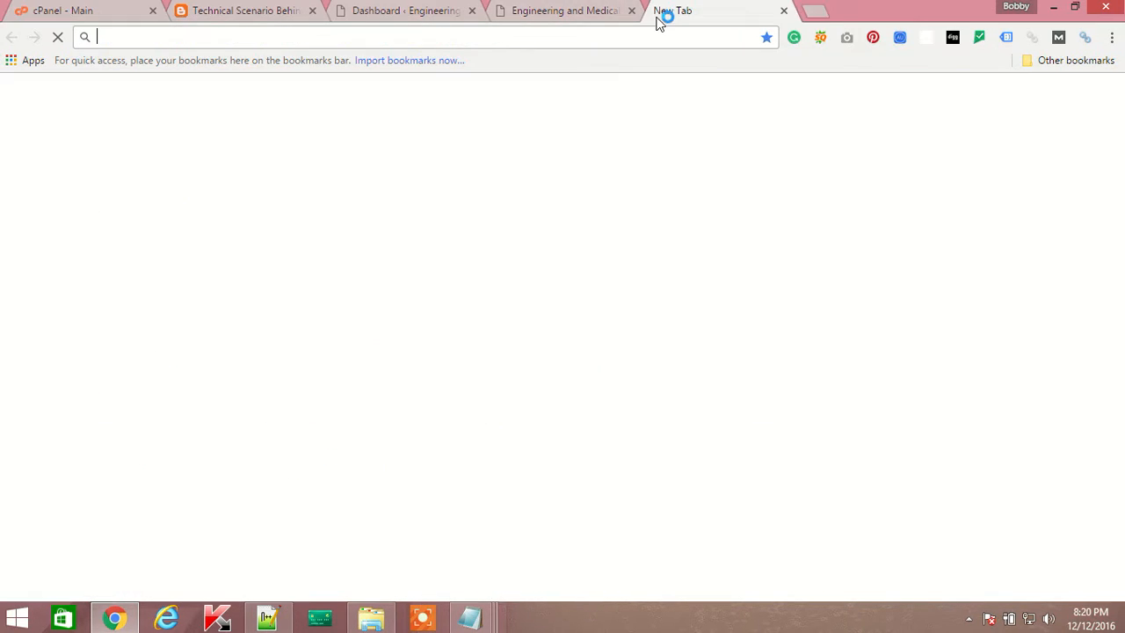
pyautogui.write('skiwaytutorials.in')
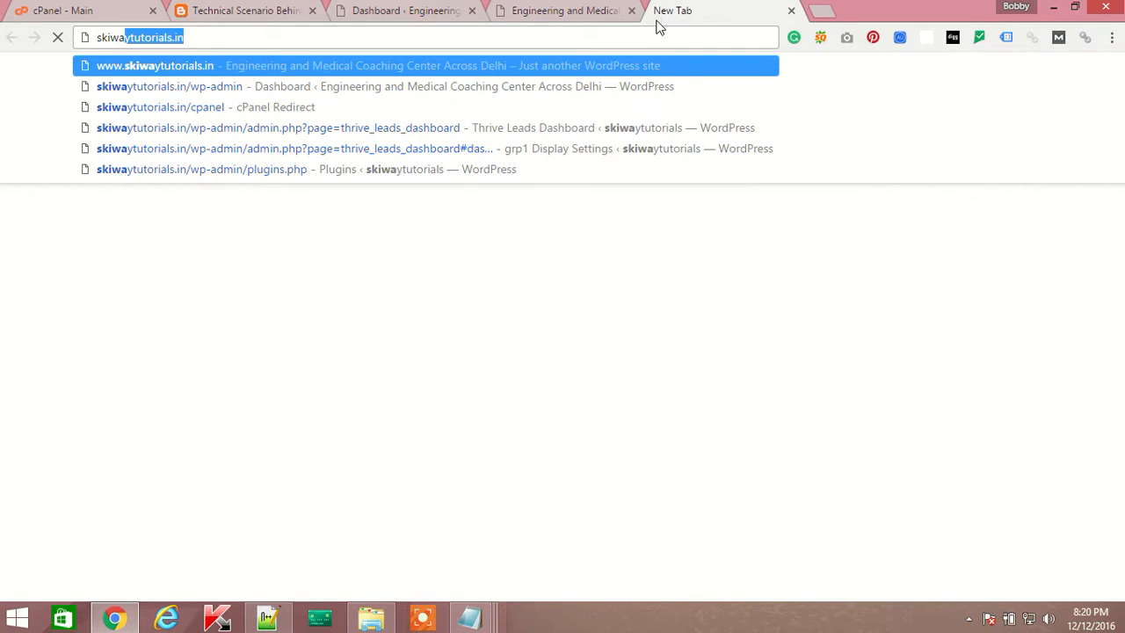
pyautogui.press('Return')
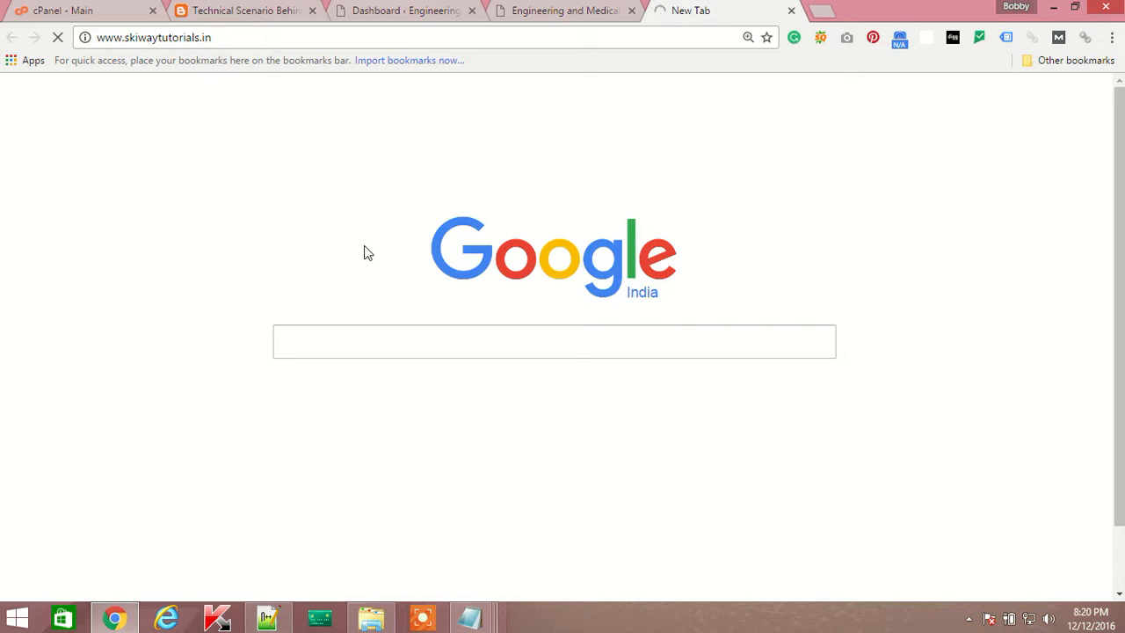
pyautogui.click(376, 13)
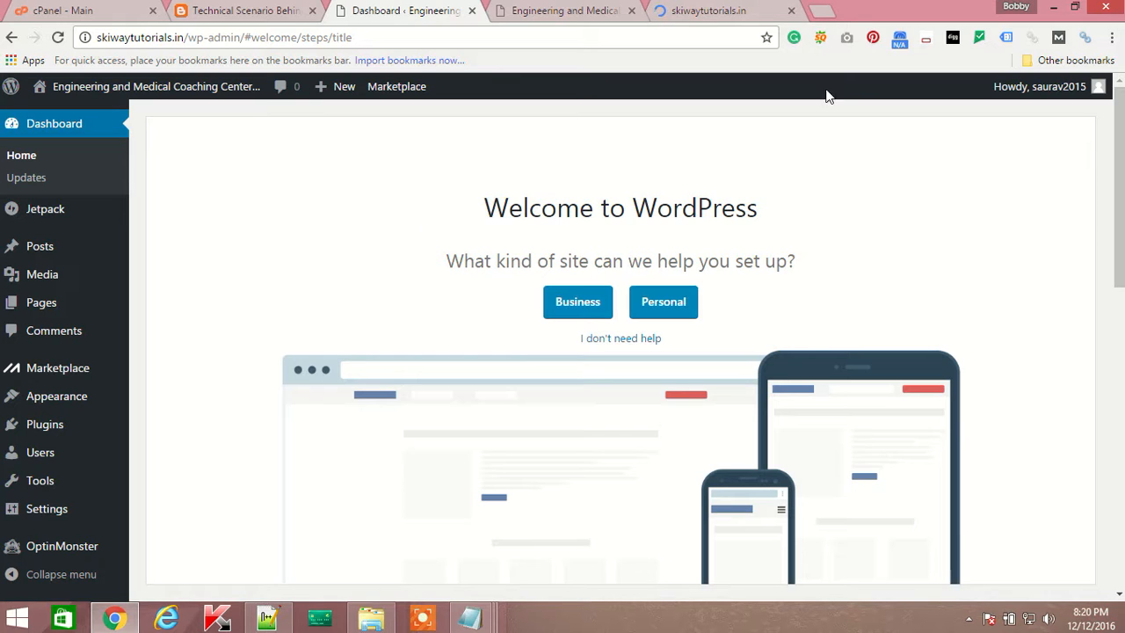
pyautogui.click(670, 10)
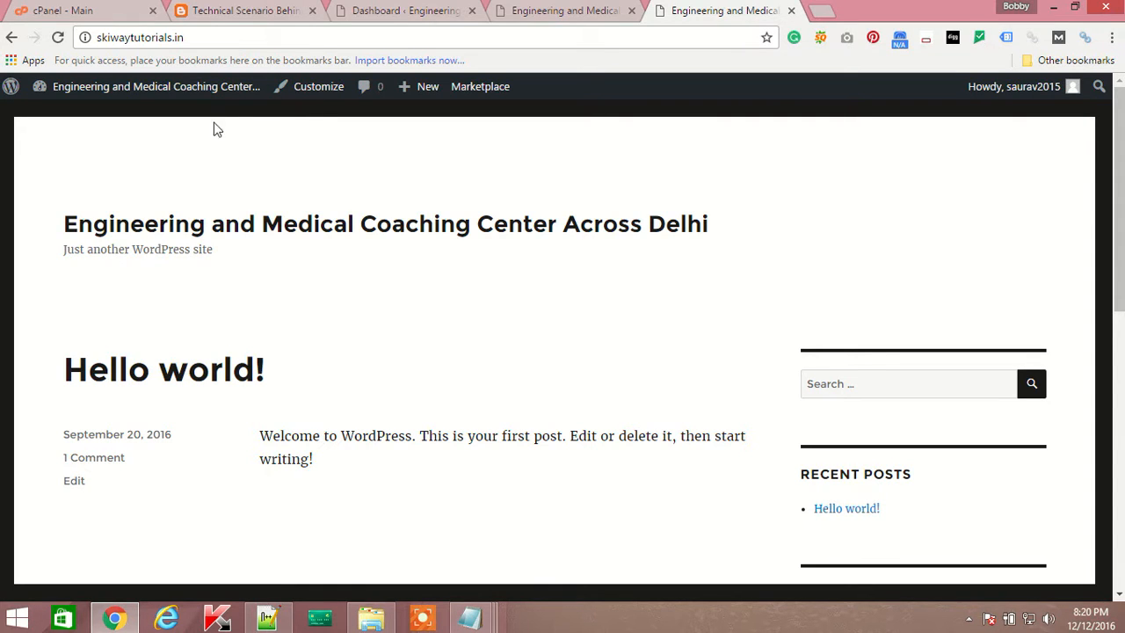
pyautogui.click(98, 12)
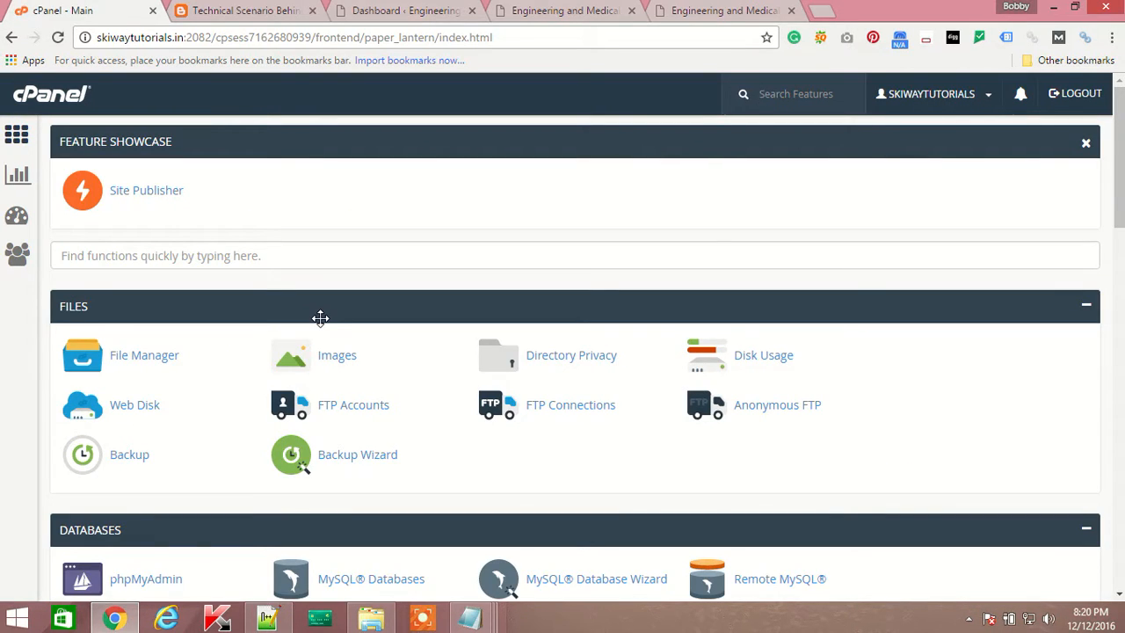
pyautogui.click(239, 12)
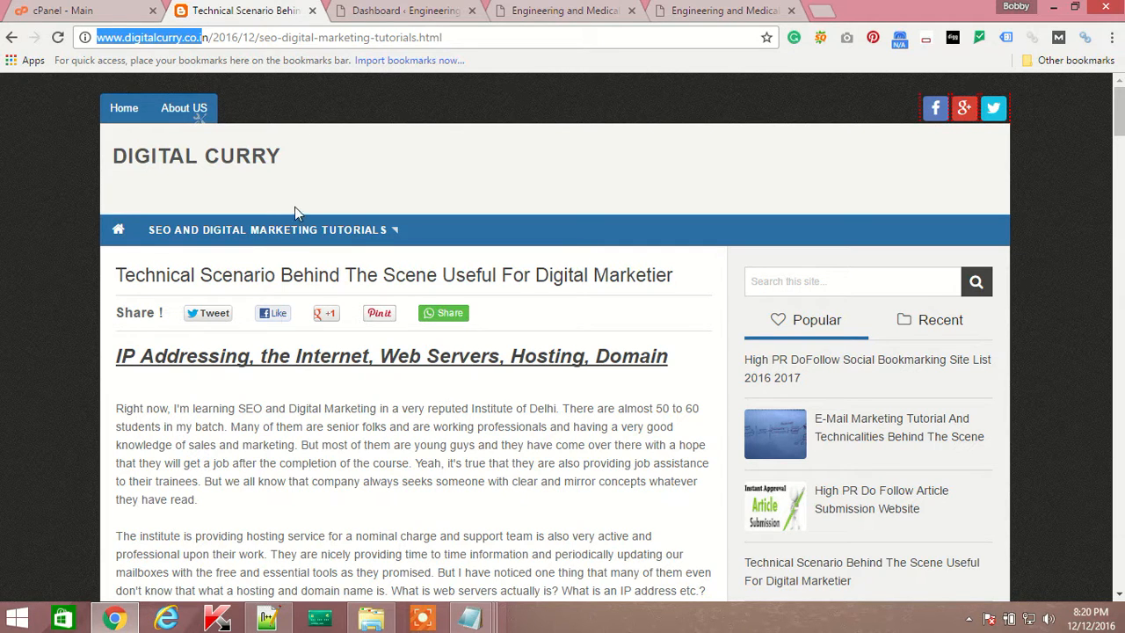
pyautogui.moveTo(208, 38); pyautogui.dragTo(624, 43)
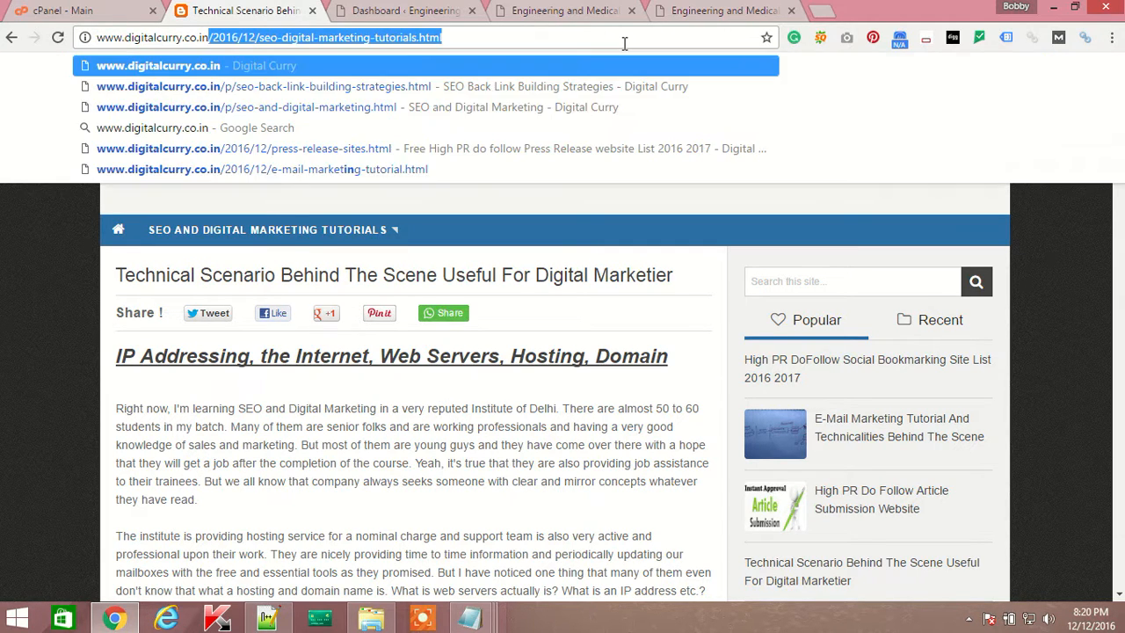
pyautogui.press('BackSpace')
pyautogui.press('Return')
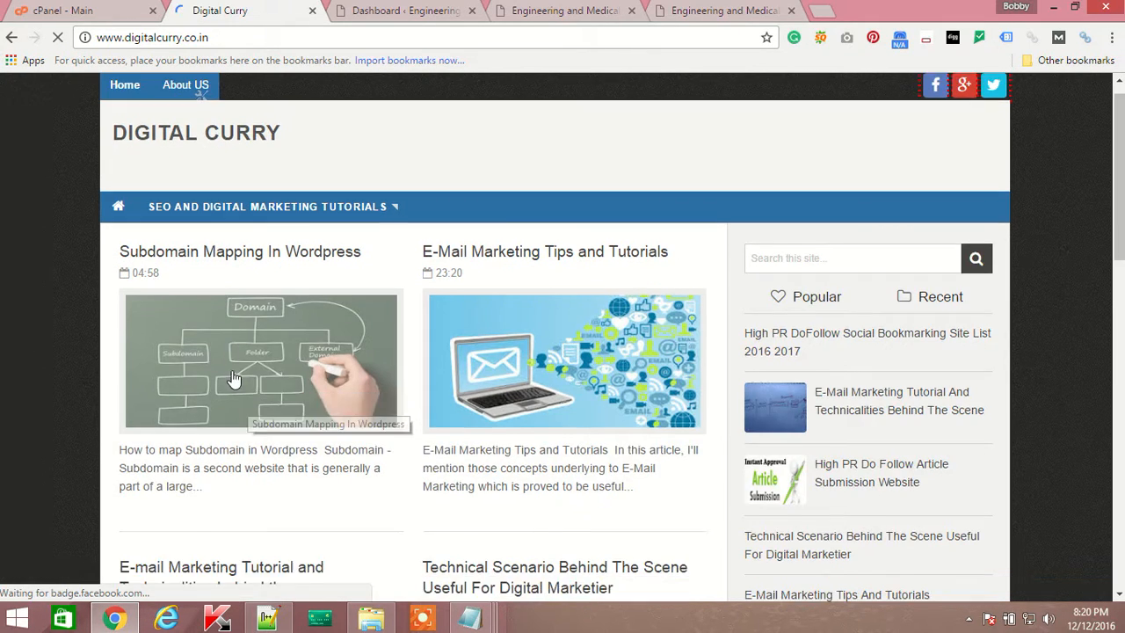
pyautogui.scroll(-2, 234, 378)
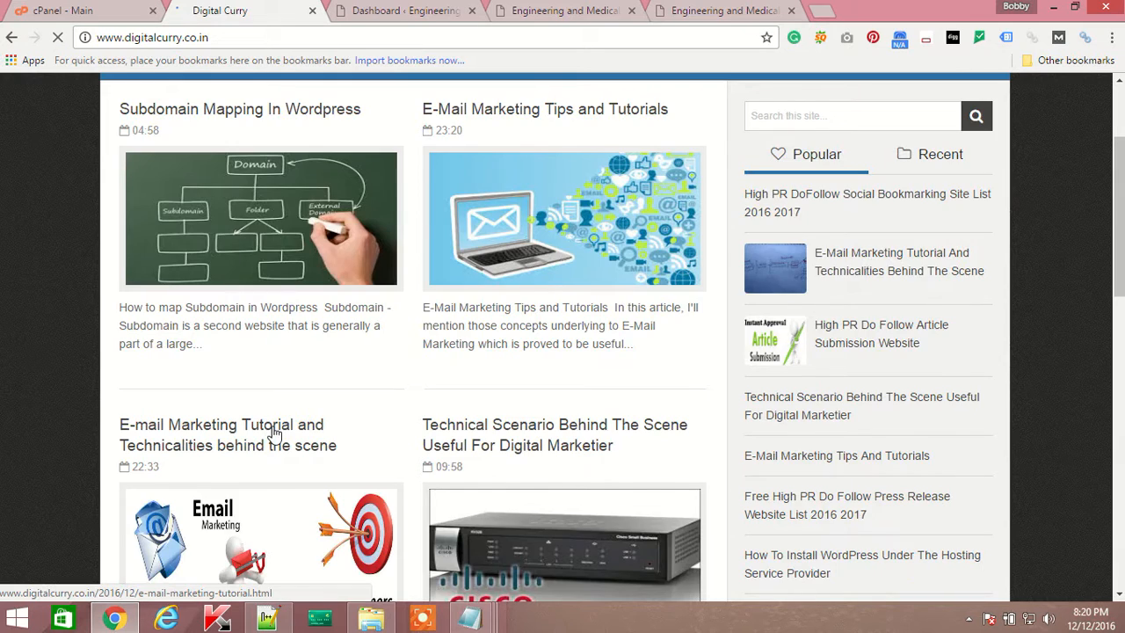
pyautogui.scroll(2, 274, 431)
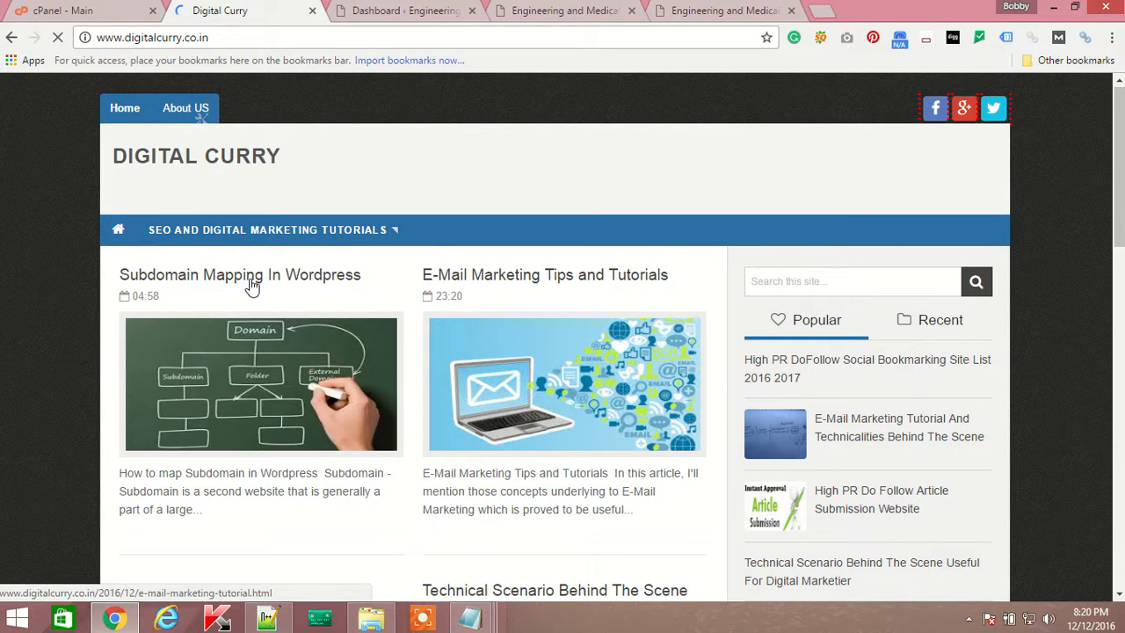
# Open 'Subdomain Mapping In Wordpress' and highlight the subdomain definition and hosting-space sentence.
pyautogui.click(270, 455)
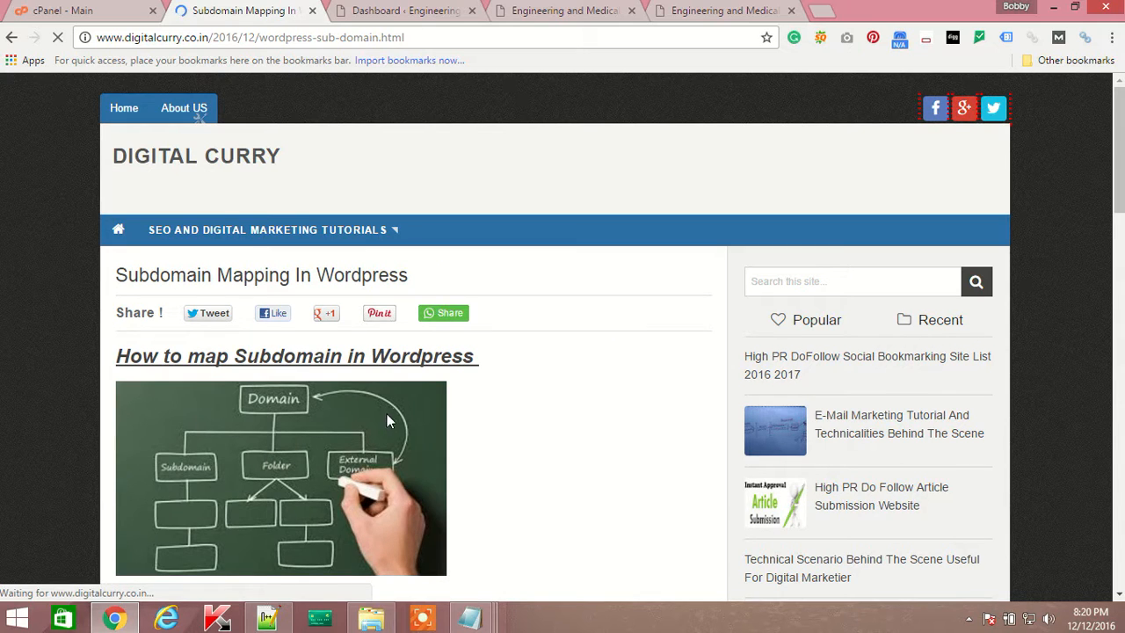
pyautogui.scroll(-5, 537, 391)
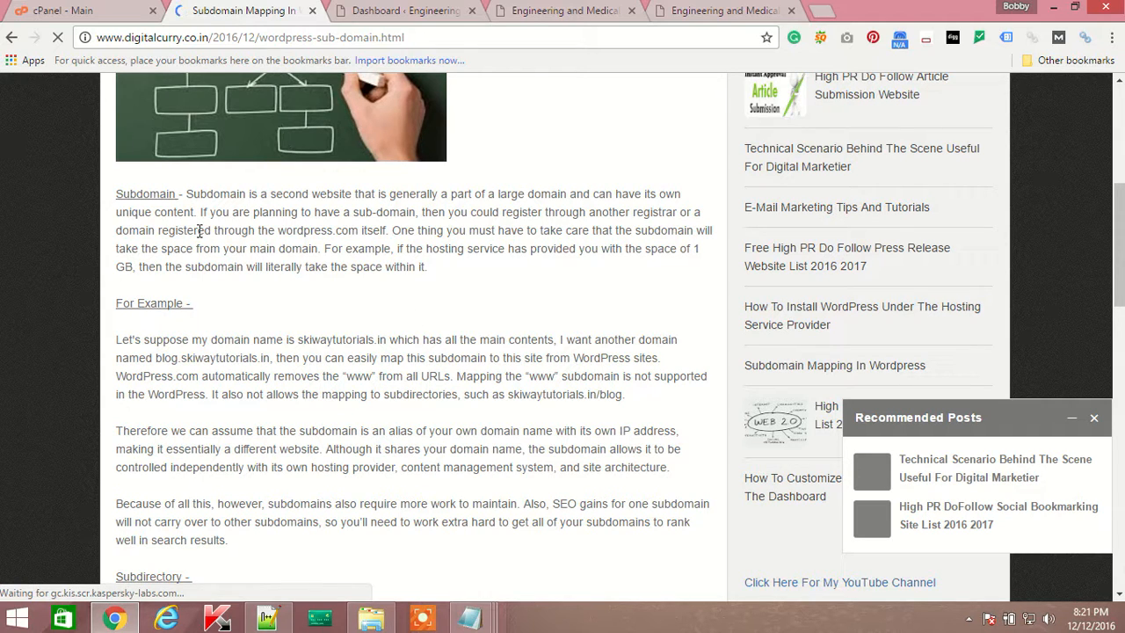
pyautogui.moveTo(184, 194)
pyautogui.mouseDown()
pyautogui.moveTo(683, 195)
pyautogui.moveTo(157, 230)
pyautogui.moveTo(197, 211)
pyautogui.mouseUp()
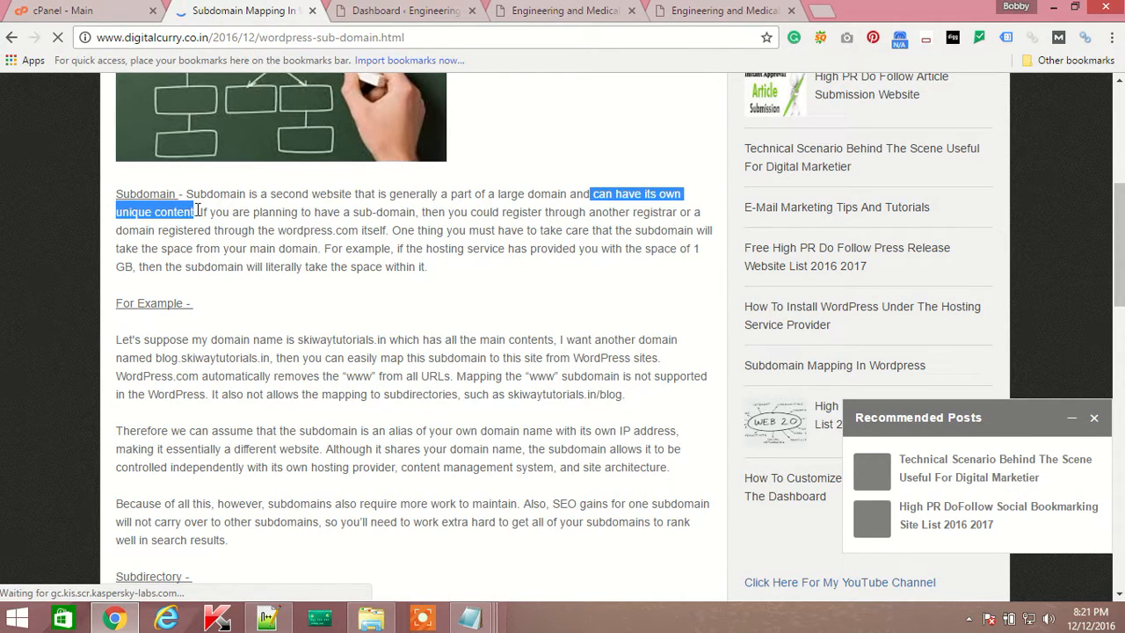
pyautogui.click(402, 265)
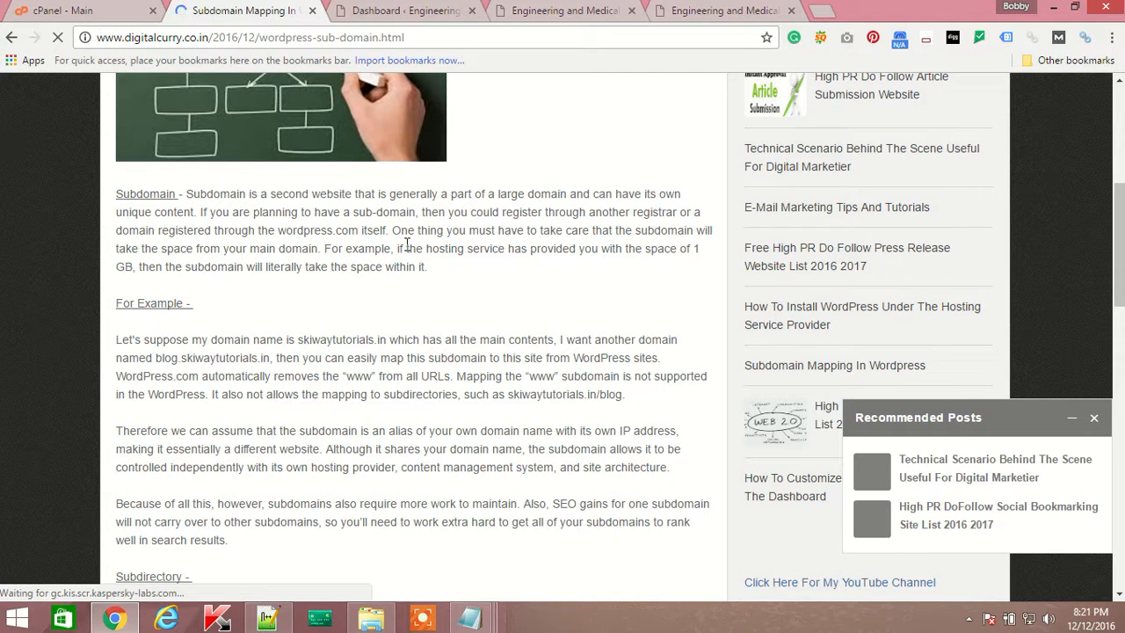
pyautogui.moveTo(397, 248); pyautogui.dragTo(442, 271)
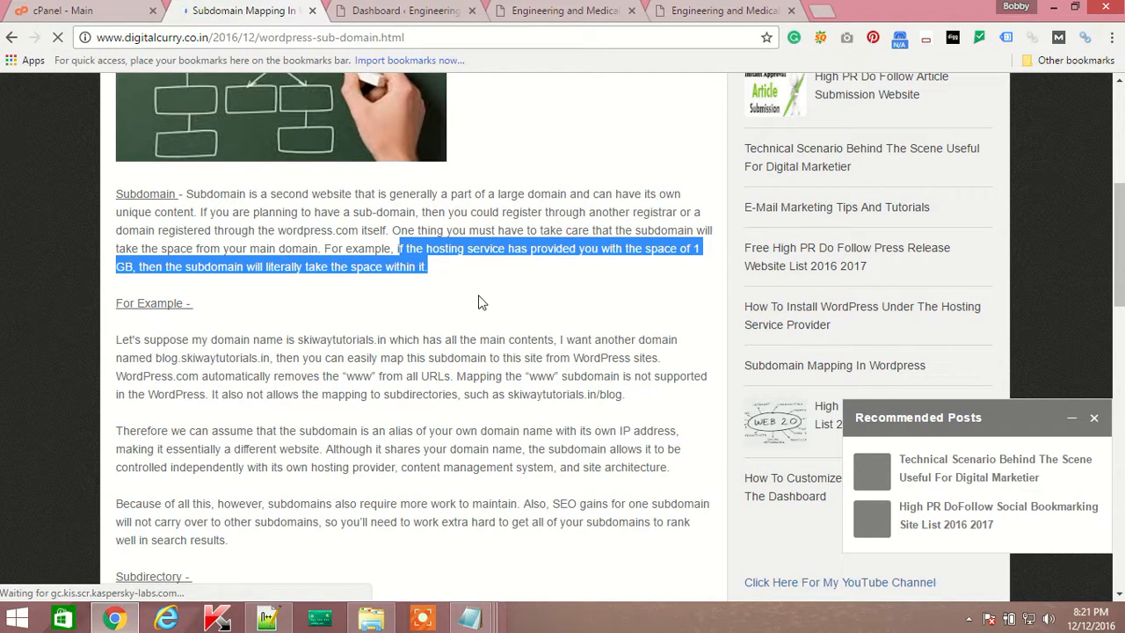
pyautogui.click(477, 302)
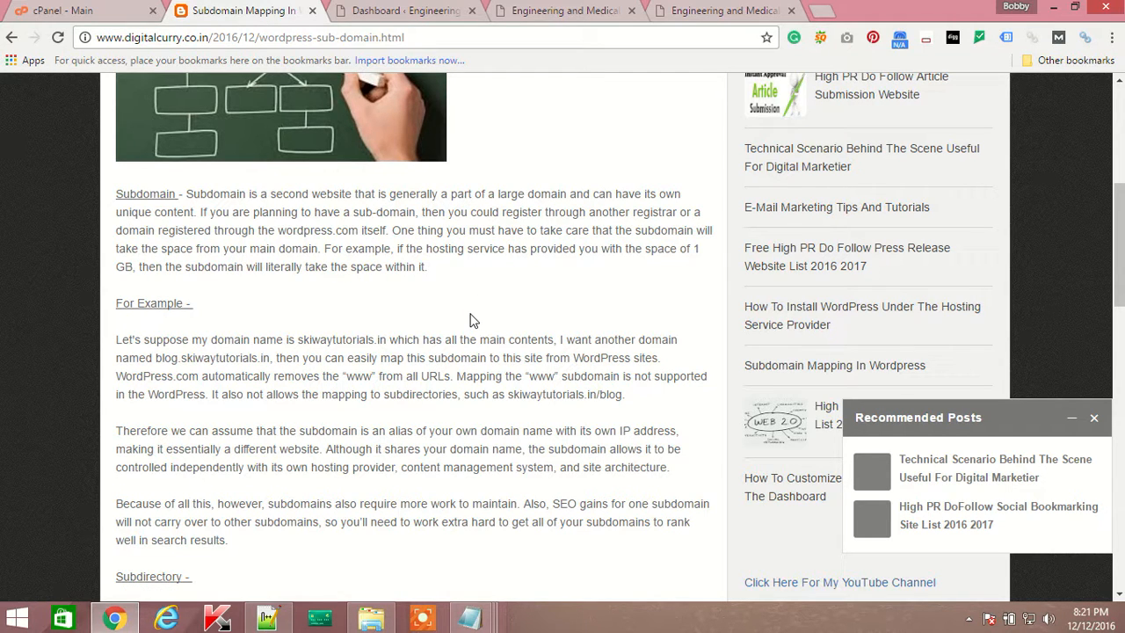
pyautogui.scroll(-10, 470, 320)
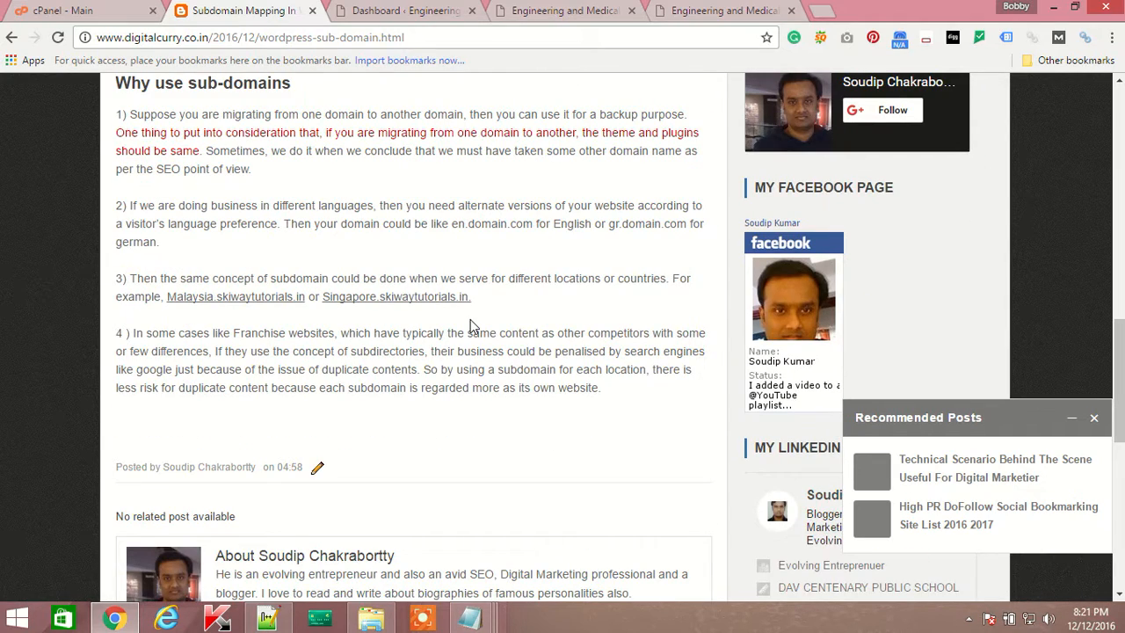
pyautogui.scroll(1, 470, 321)
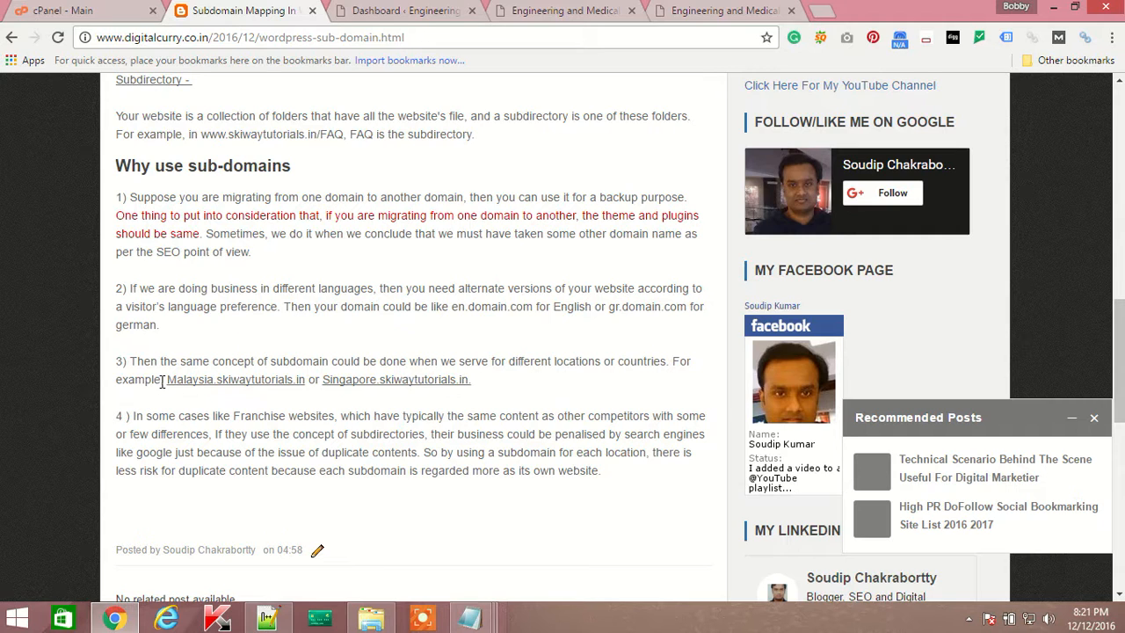
# Highlight the location-based examples Malaysia.skiwaytutorials.in and Singapore.skiwaytutorials.in.
pyautogui.moveTo(166, 379); pyautogui.dragTo(303, 388)
pyautogui.click(383, 305)
pyautogui.moveTo(166, 381); pyautogui.dragTo(497, 391)
pyautogui.click(354, 384)
pyautogui.moveTo(323, 380); pyautogui.dragTo(482, 385)
pyautogui.click(216, 381)
pyautogui.moveTo(166, 380); pyautogui.dragTo(477, 387)
pyautogui.click(324, 380)
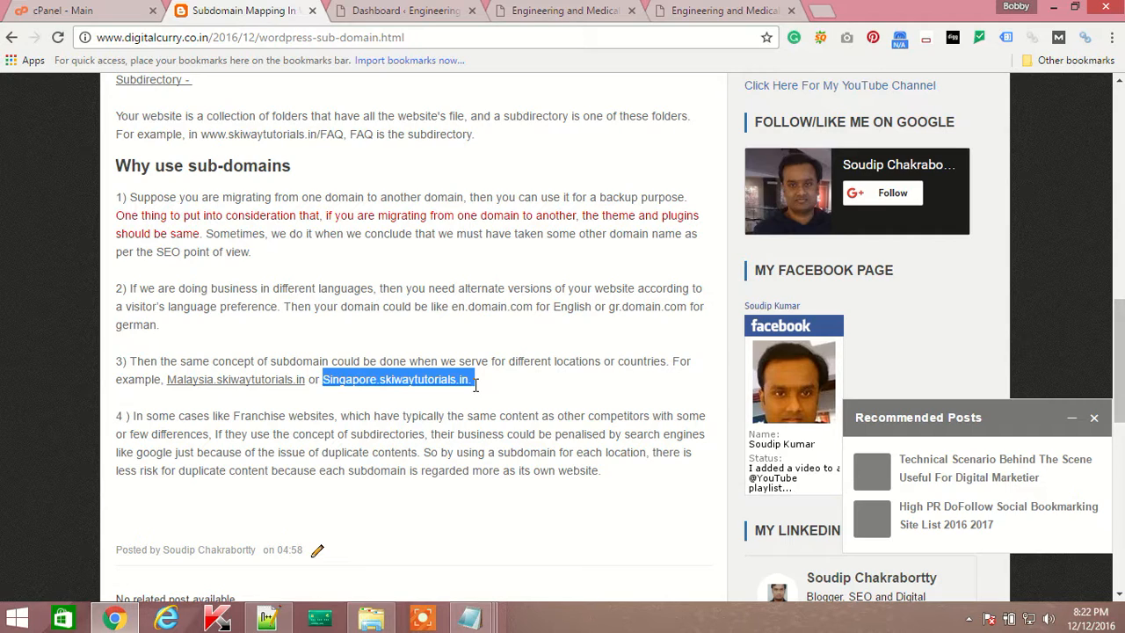
# Highlight the article text from Subdomain onward, scroll back up, and return to cPanel.
pyautogui.scroll(9, 474, 384)
pyautogui.scroll(-3, 472, 261)
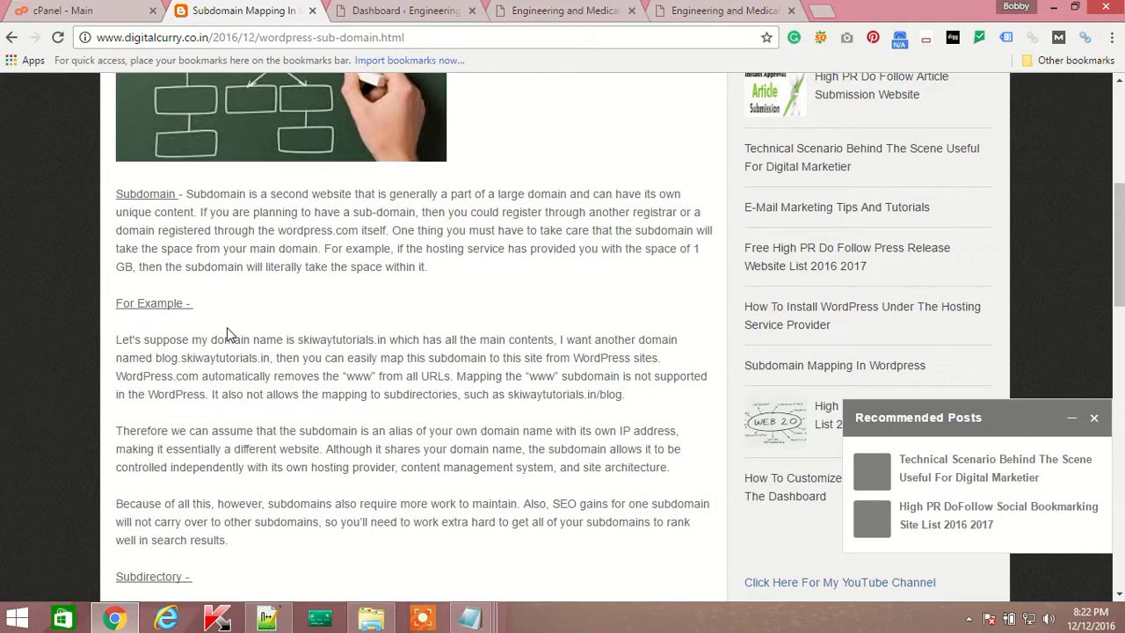
pyautogui.moveTo(115, 194); pyautogui.dragTo(384, 181)
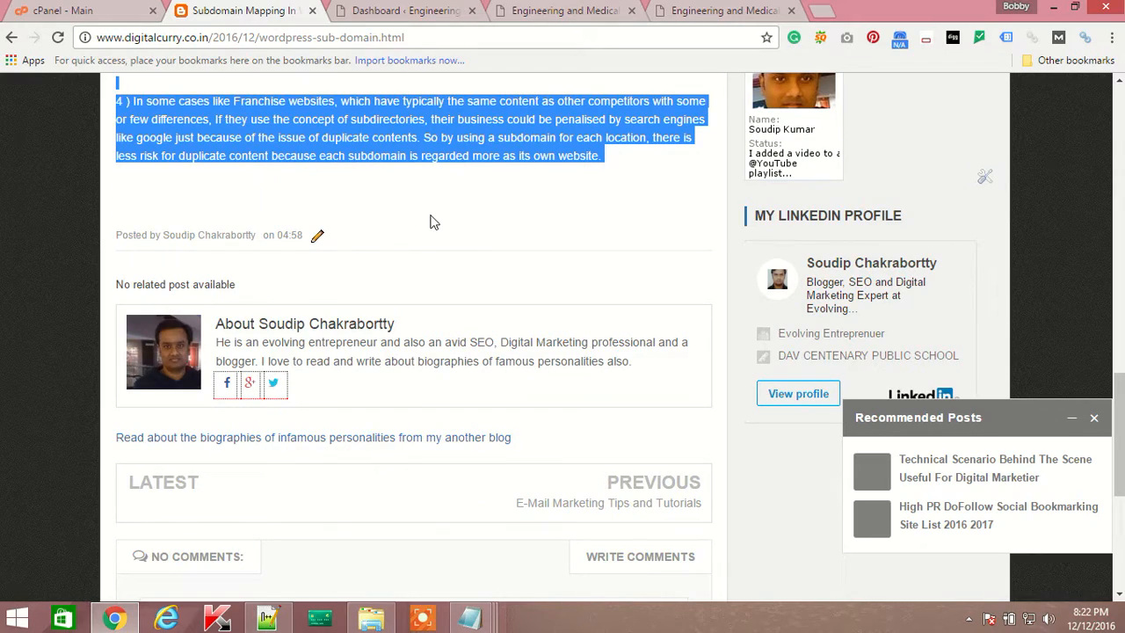
pyautogui.scroll(1, 431, 256)
pyautogui.scroll(8, 431, 256)
pyautogui.click(452, 326)
pyautogui.scroll(7, 452, 327)
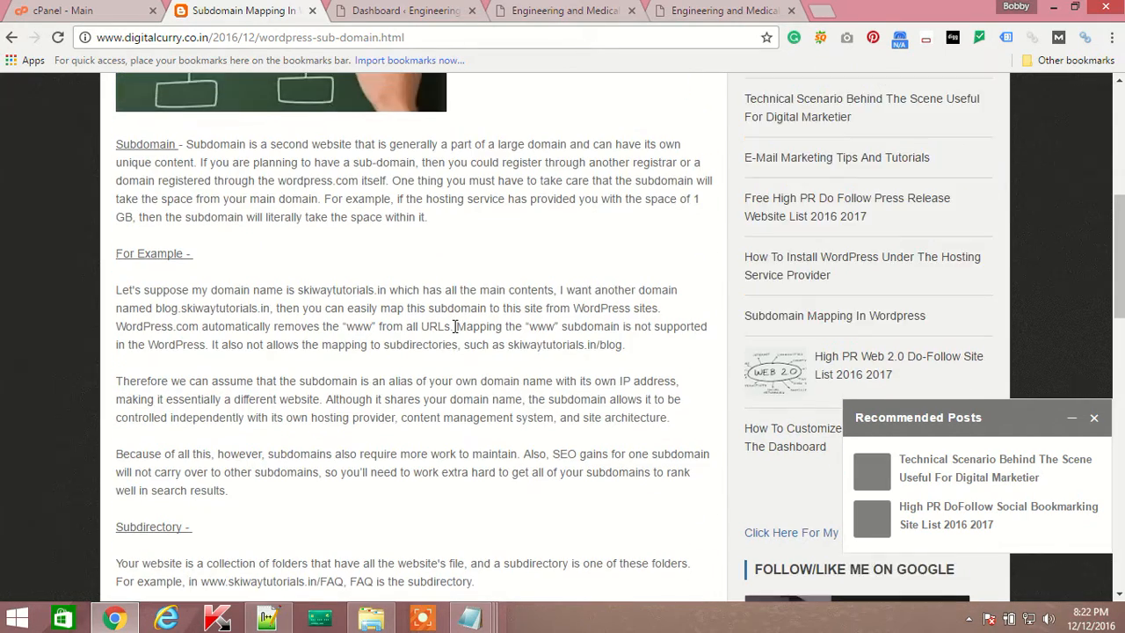
pyautogui.click(70, 12)
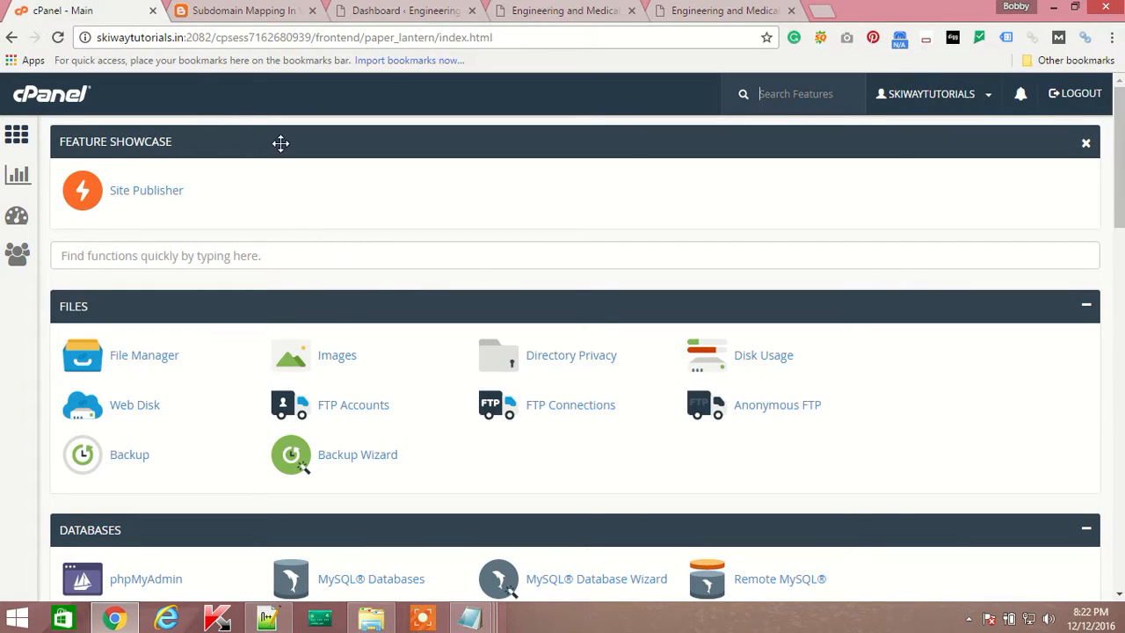
# Highlight the skiwaytutorials.in domain, port and path in the cPanel address bar.
pyautogui.moveTo(187, 37); pyautogui.dragTo(97, 37)
pyautogui.click(233, 36)
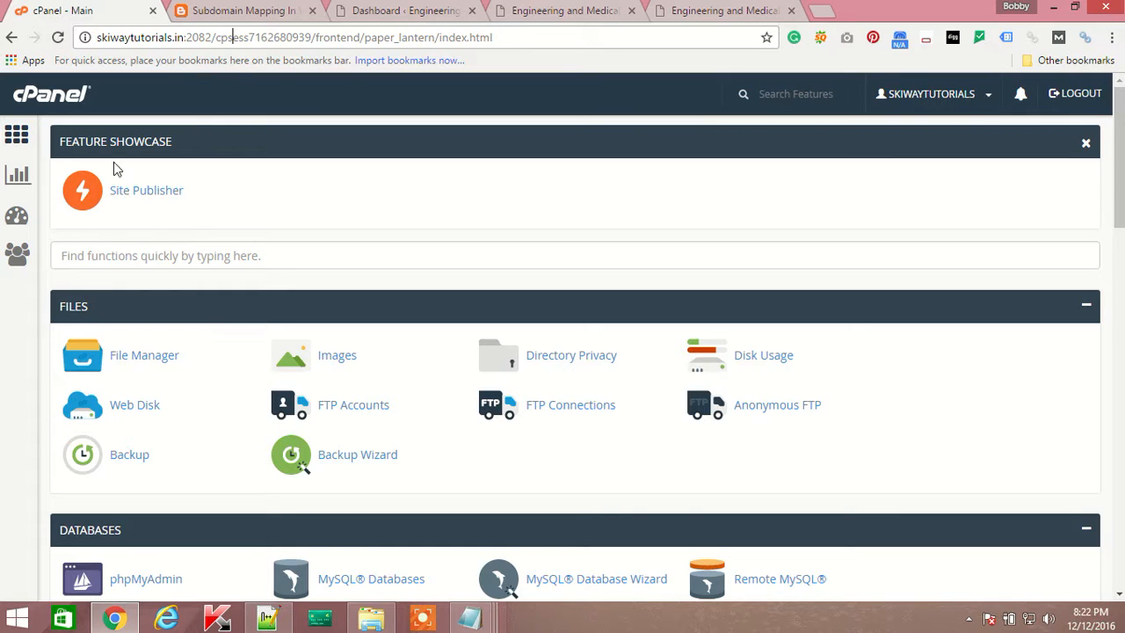
pyautogui.moveTo(185, 37); pyautogui.dragTo(553, 39)
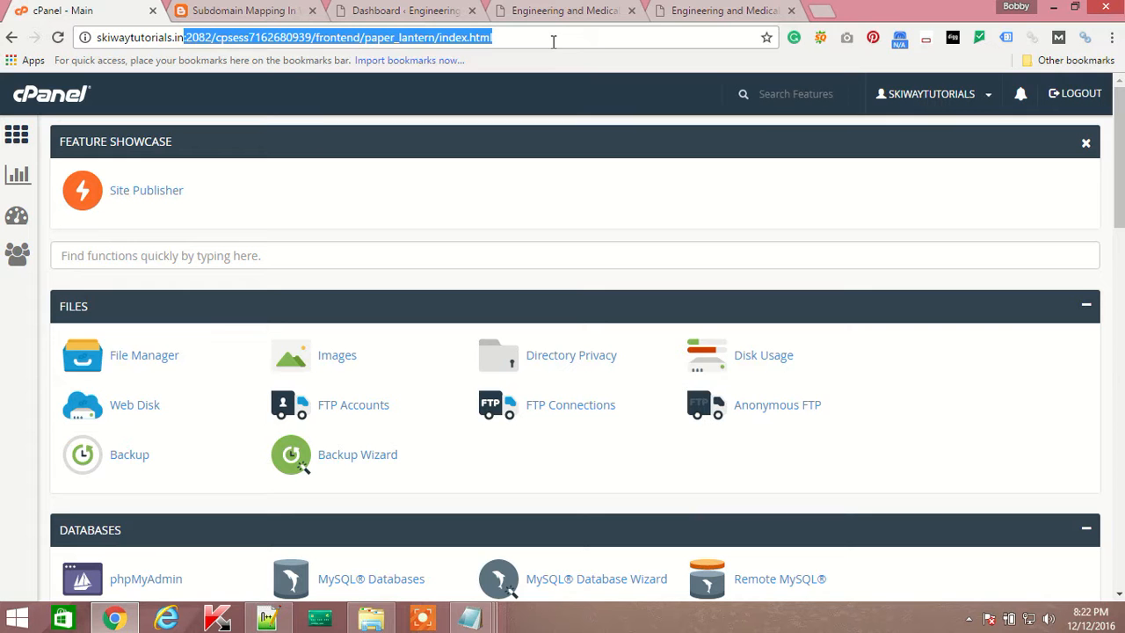
pyautogui.click(519, 230)
# Open Subdomains under Domains and click into the empty Subdomain name field.
pyautogui.scroll(-4, 332, 219)
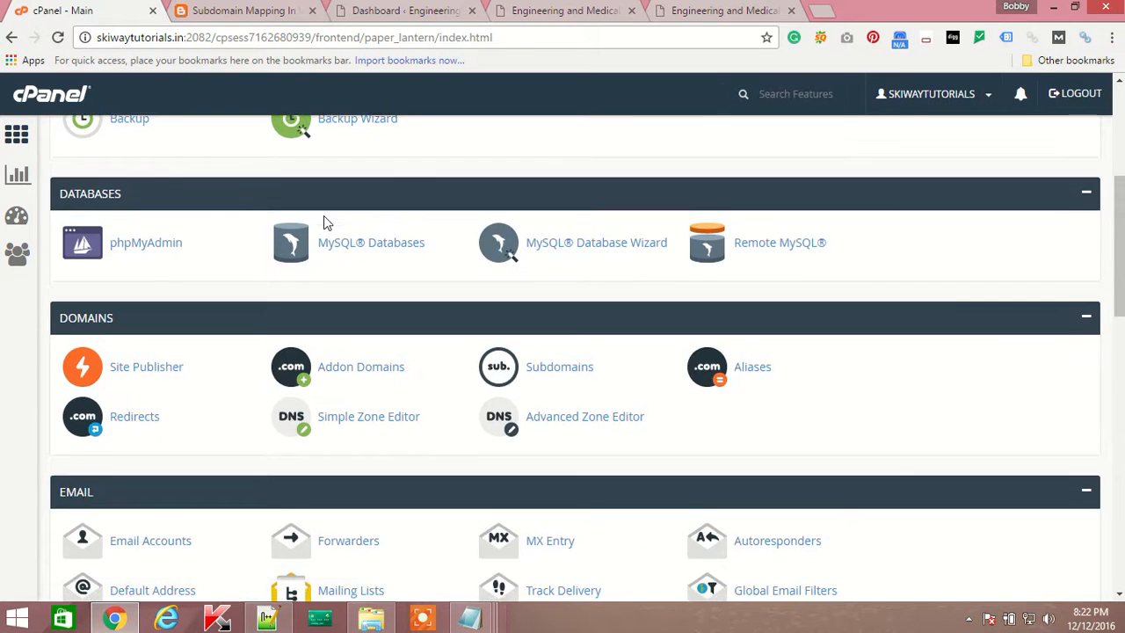
pyautogui.scroll(-3, 323, 215)
pyautogui.scroll(-8, 322, 219)
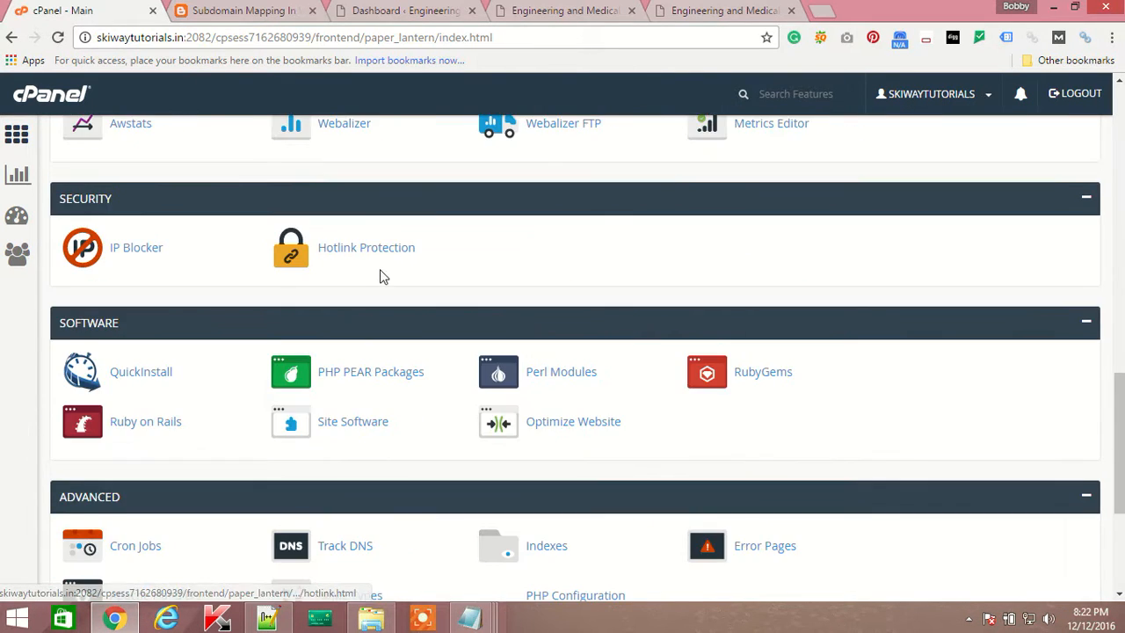
pyautogui.scroll(8, 379, 277)
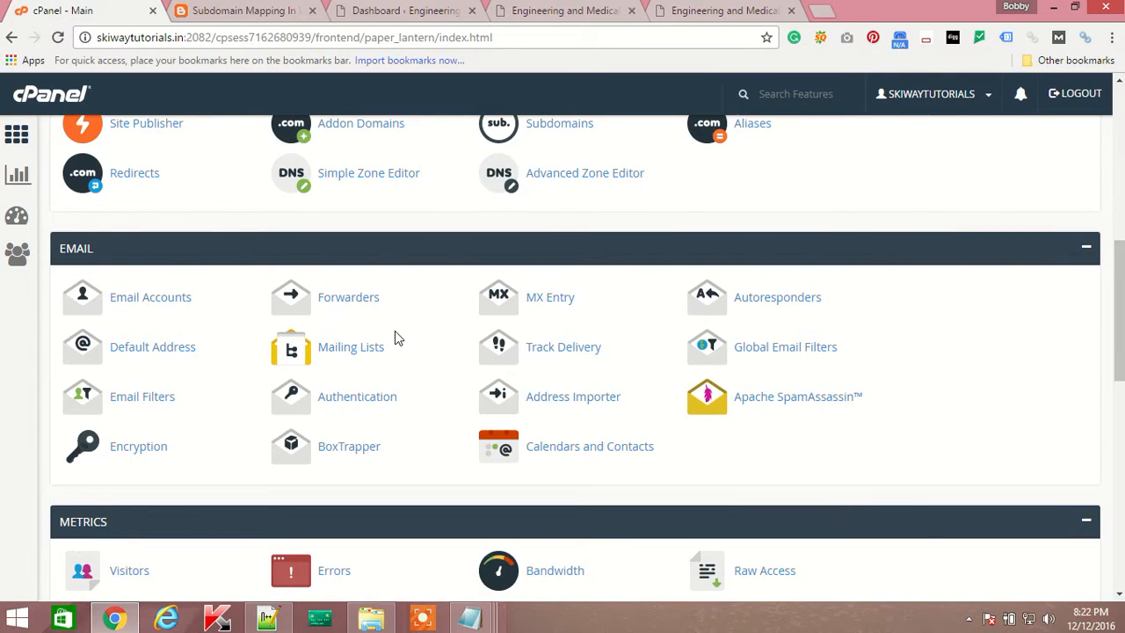
pyautogui.scroll(3, 394, 331)
pyautogui.click(549, 381)
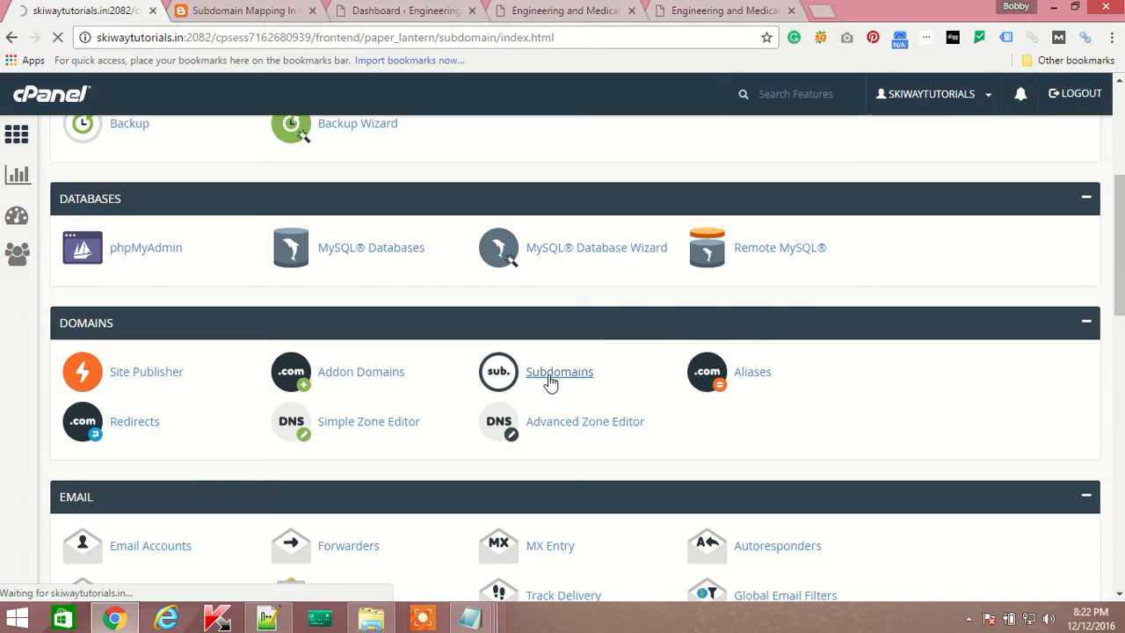
pyautogui.click(267, 322)
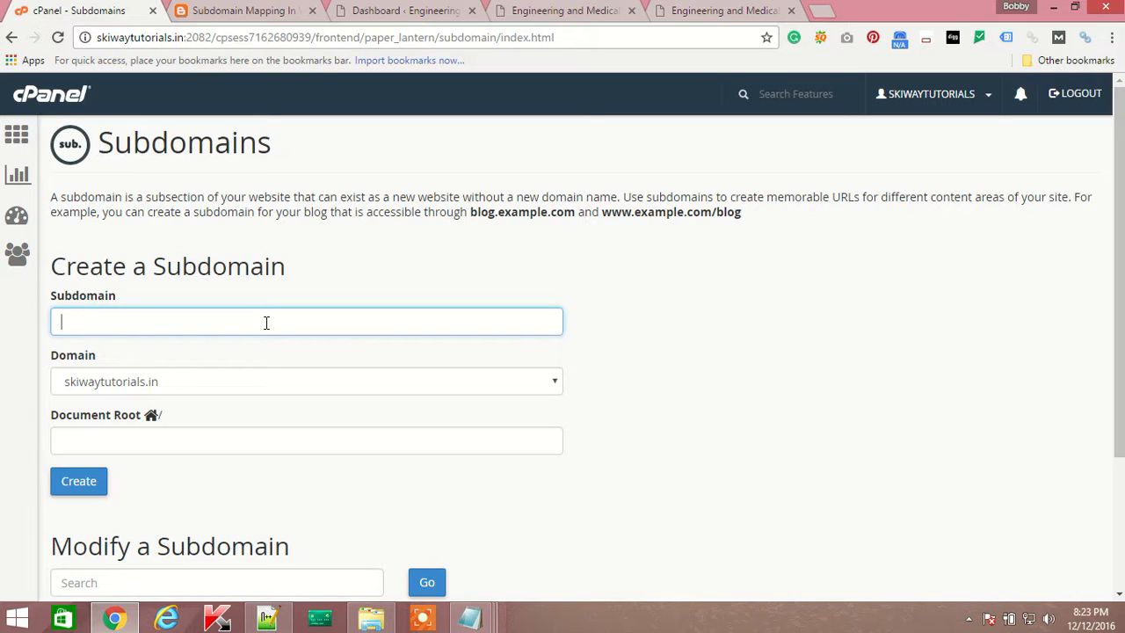
# Enter subdomain delhi on skiwaytutorials.in with document root public_html/delhi.
pyautogui.write('delhi')
pyautogui.click(188, 381)
pyautogui.click(172, 403)
pyautogui.click(136, 444)
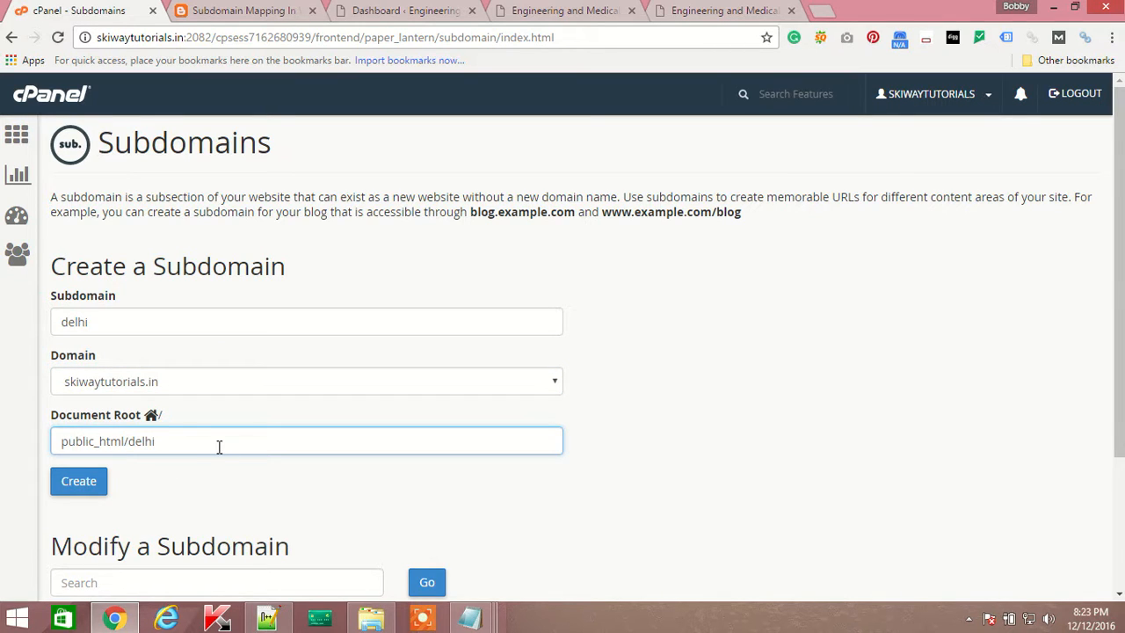
pyautogui.moveTo(158, 442); pyautogui.dragTo(142, 415)
pyautogui.click(254, 417)
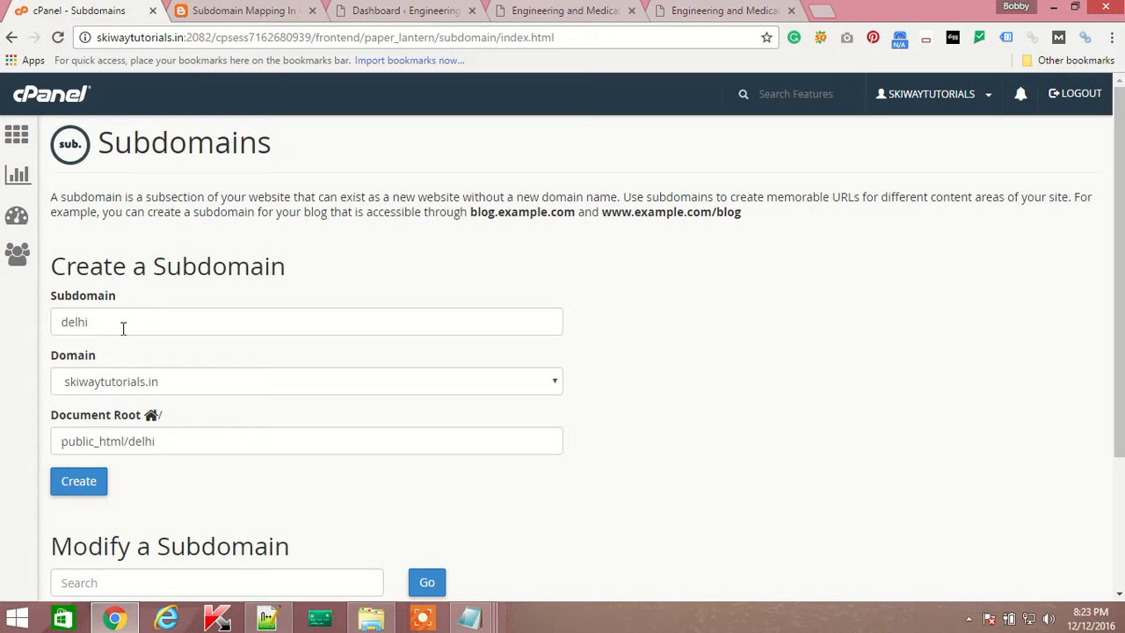
# Confirm the name delhi matches the public_html/delhi root and create the subdomain.
pyautogui.moveTo(121, 325); pyautogui.dragTo(47, 323)
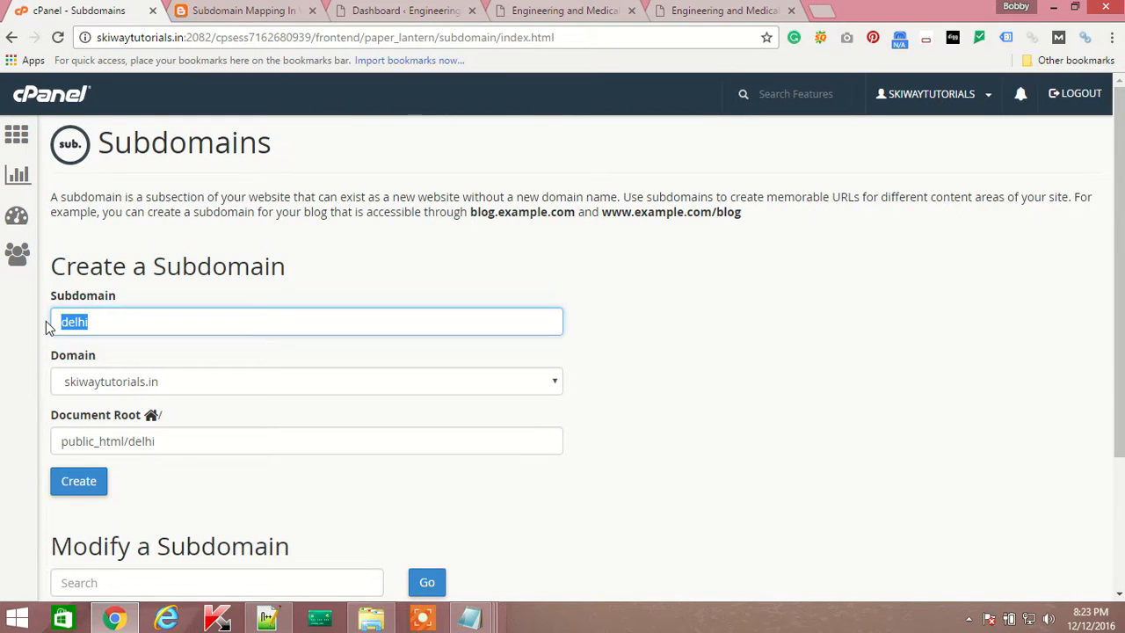
pyautogui.moveTo(131, 441)
pyautogui.mouseDown()
pyautogui.moveTo(173, 439)
pyautogui.moveTo(142, 439)
pyautogui.mouseUp()
pyautogui.click(212, 441)
pyautogui.scroll(-1, 304, 397)
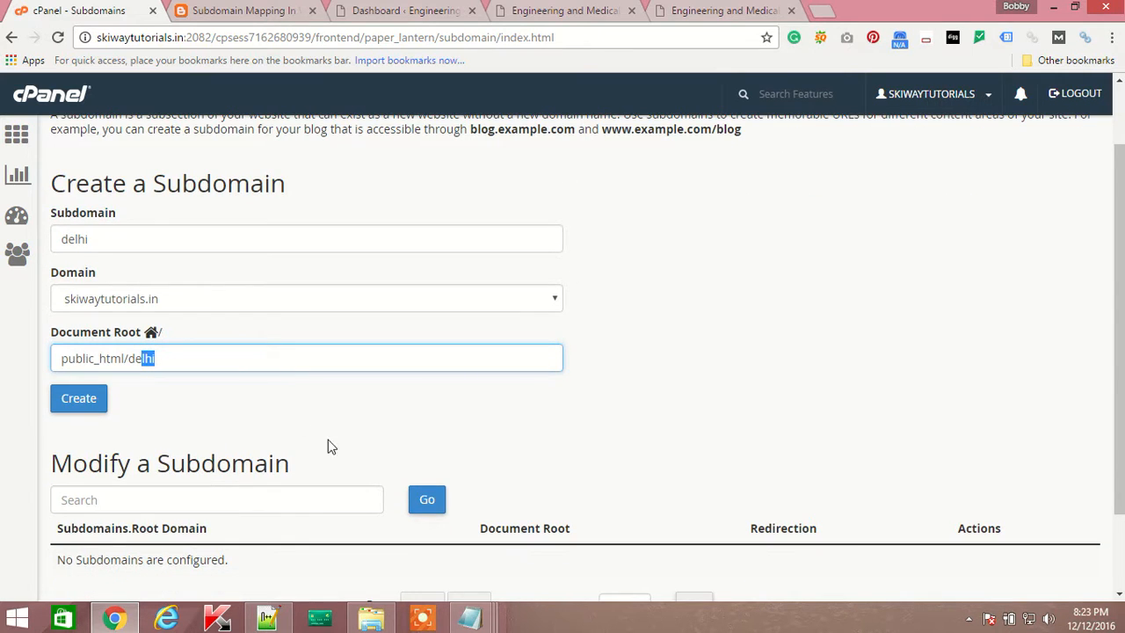
pyautogui.scroll(-1, 296, 437)
pyautogui.scroll(-1, 296, 434)
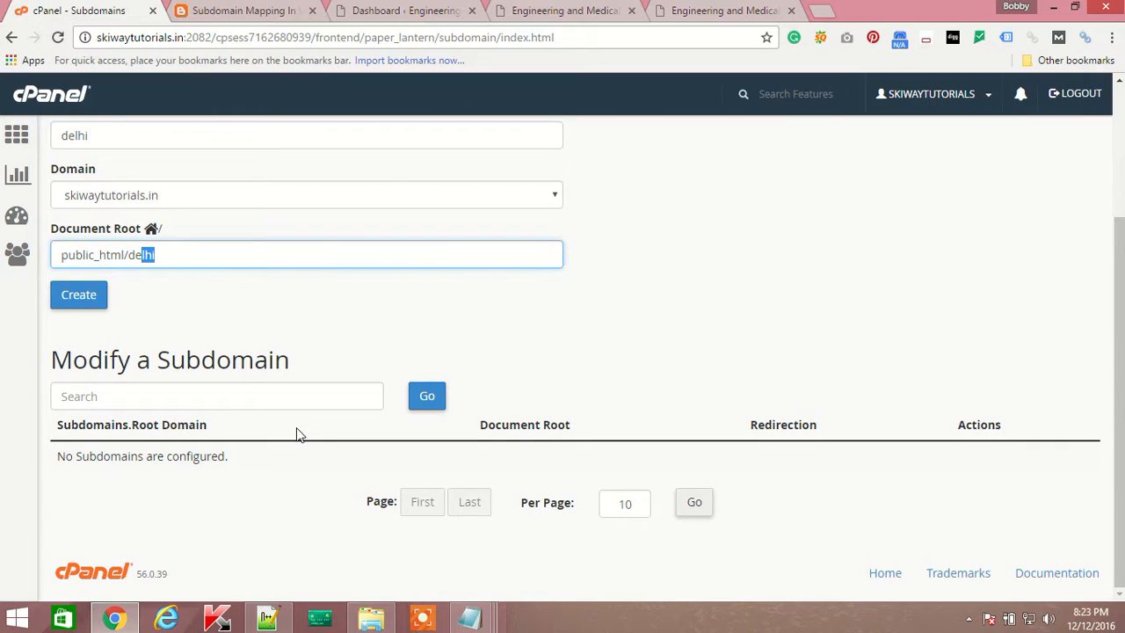
pyautogui.scroll(2, 296, 434)
pyautogui.click(82, 485)
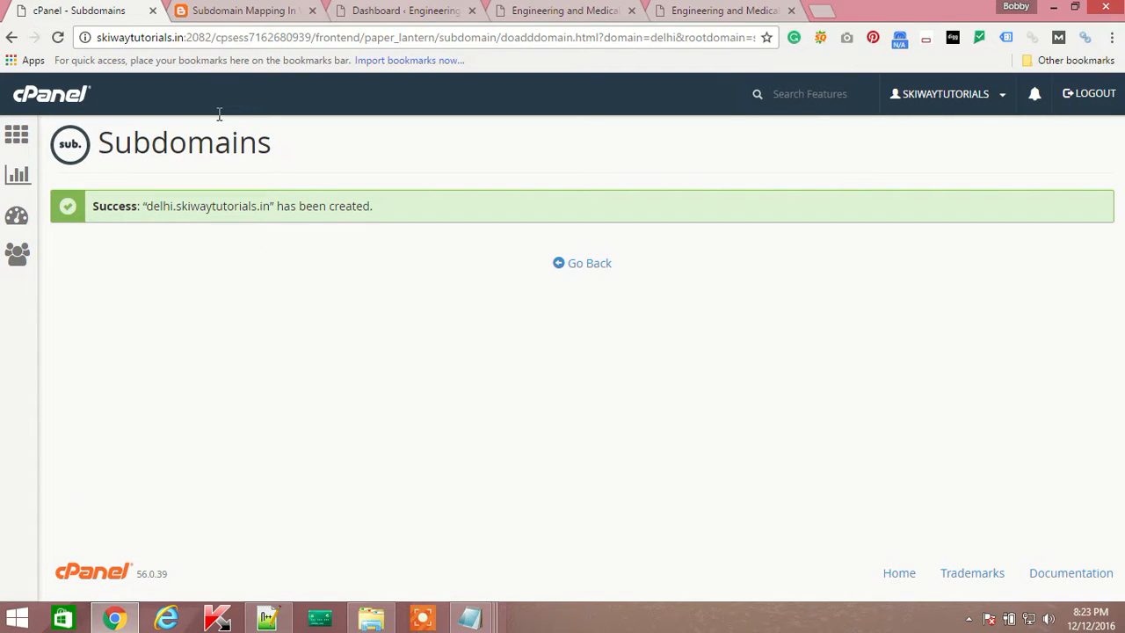
# Note delhi.skiwaytutorials.in in the success message and go back to the Subdomains page.
pyautogui.moveTo(377, 209); pyautogui.dragTo(150, 208)
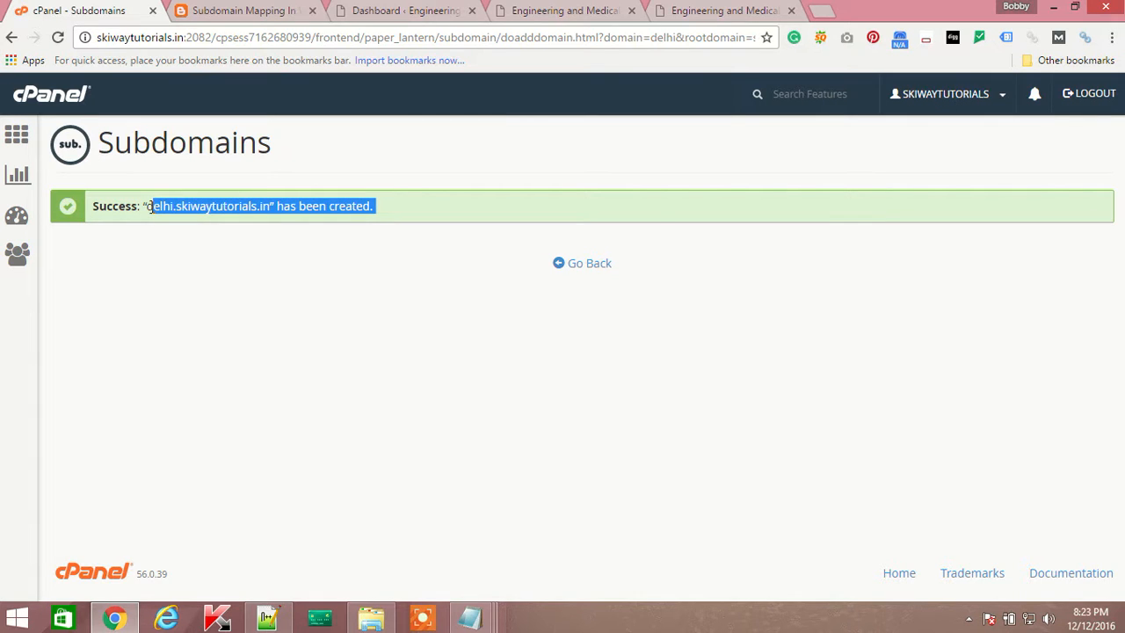
pyautogui.click(308, 239)
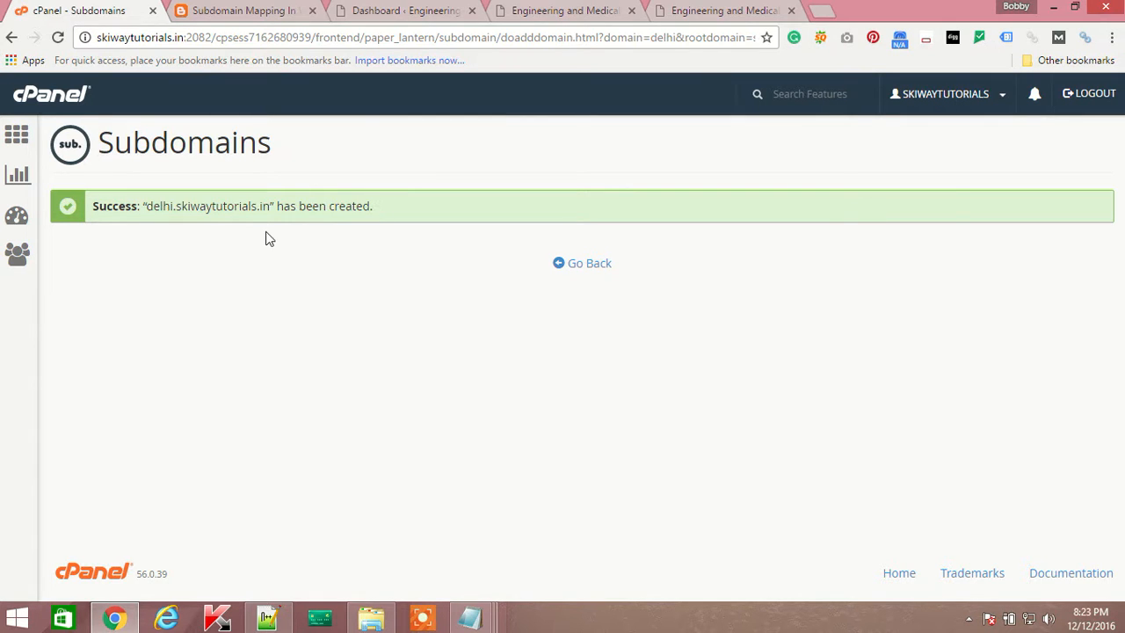
pyautogui.click(581, 264)
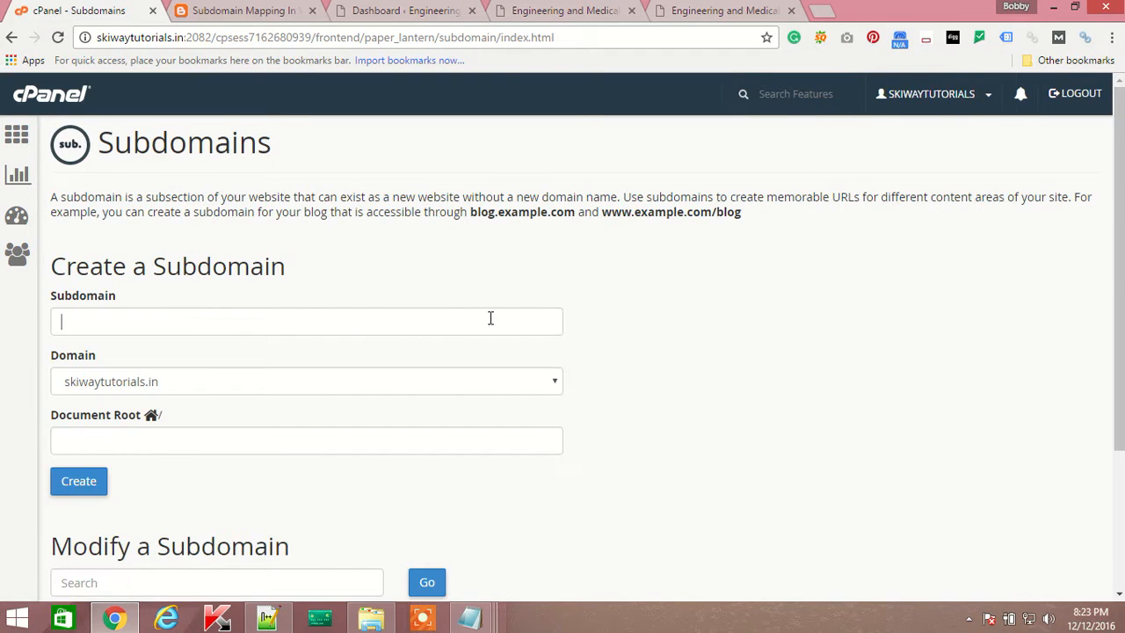
pyautogui.scroll(-2, 541, 333)
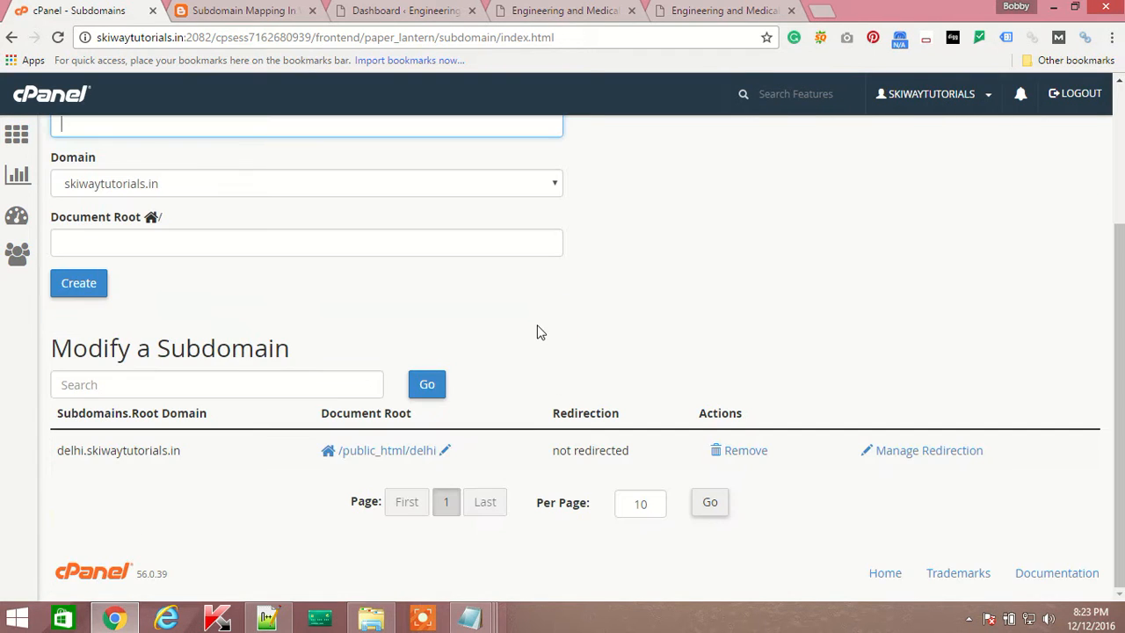
# Highlight the delhi and skiwaytutorials.in parts of the listed subdomain address.
pyautogui.moveTo(51, 452); pyautogui.dragTo(194, 453)
pyautogui.click(70, 452)
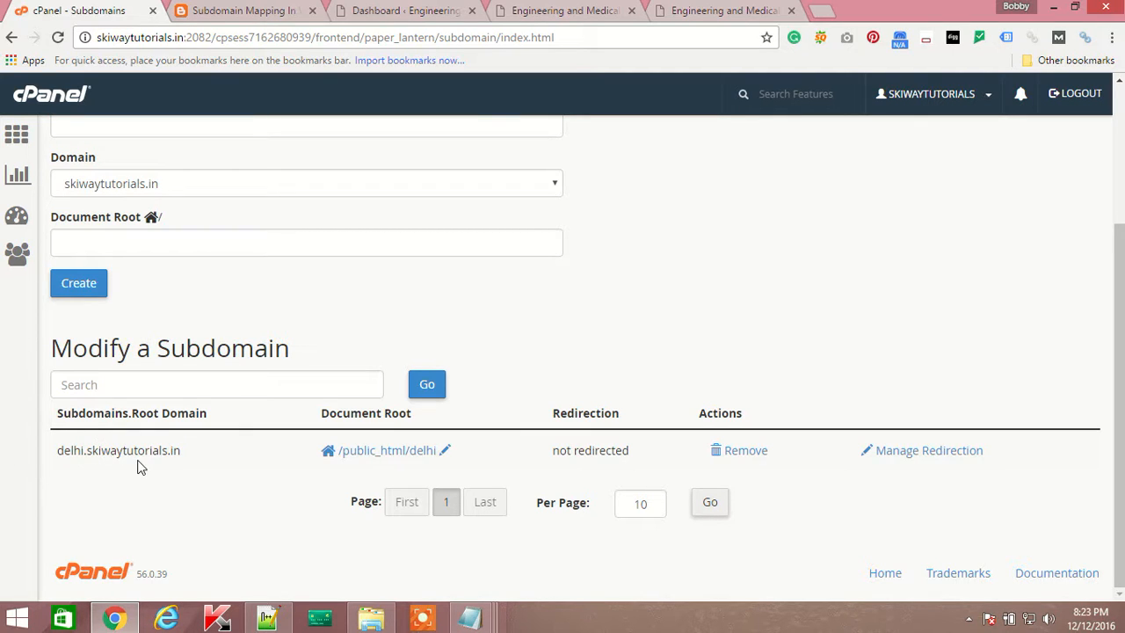
pyautogui.moveTo(58, 452); pyautogui.dragTo(208, 457)
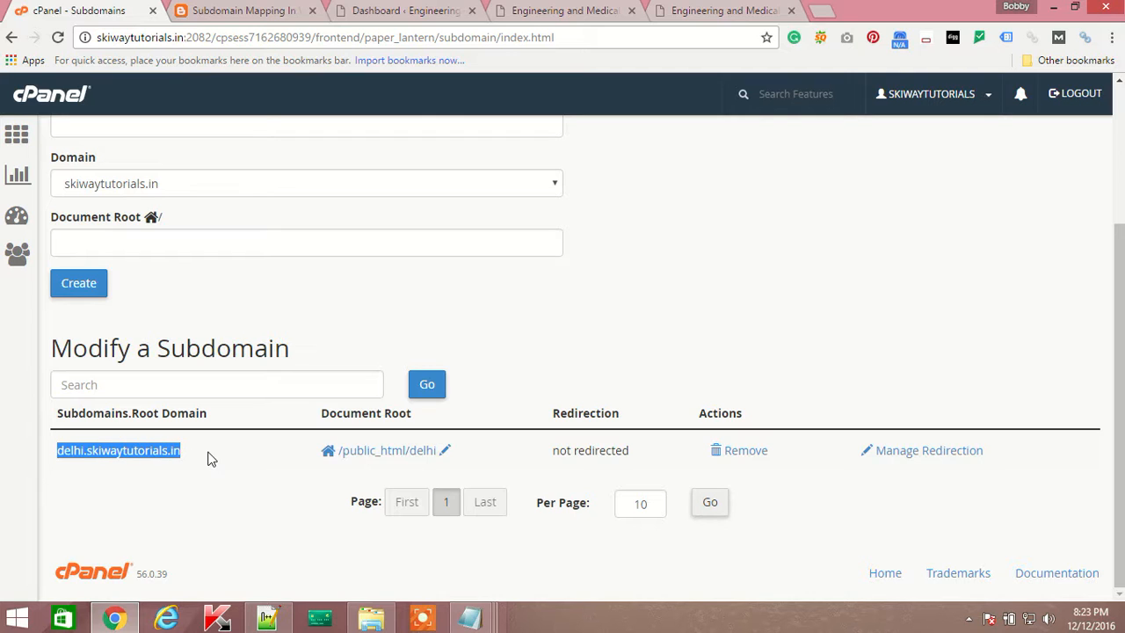
pyautogui.click(128, 451)
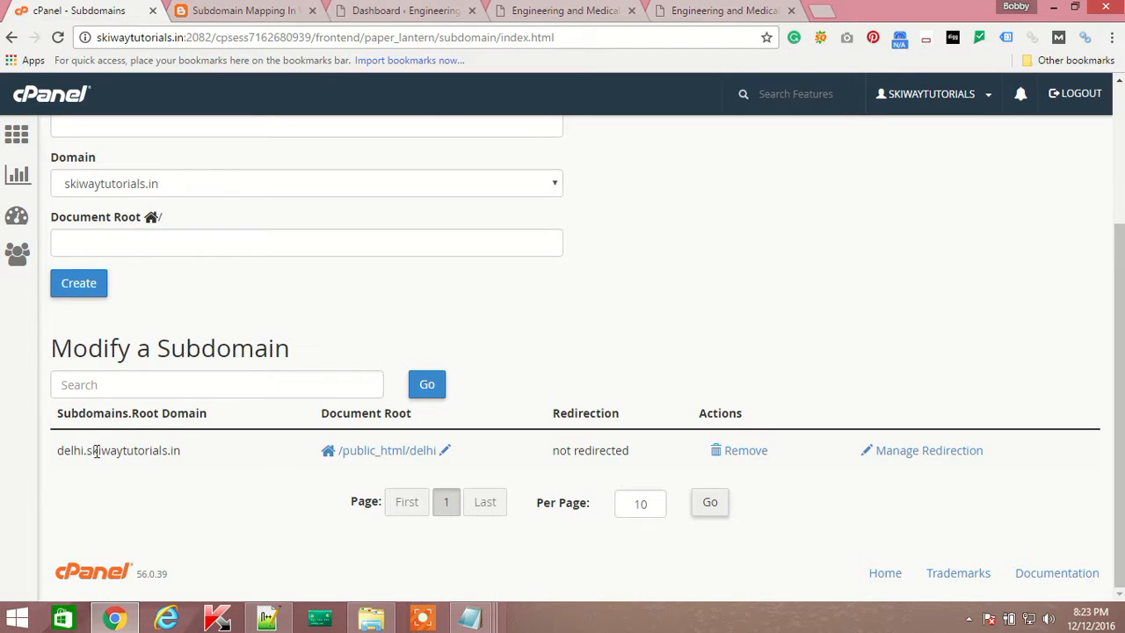
pyautogui.moveTo(93, 452); pyautogui.dragTo(181, 454)
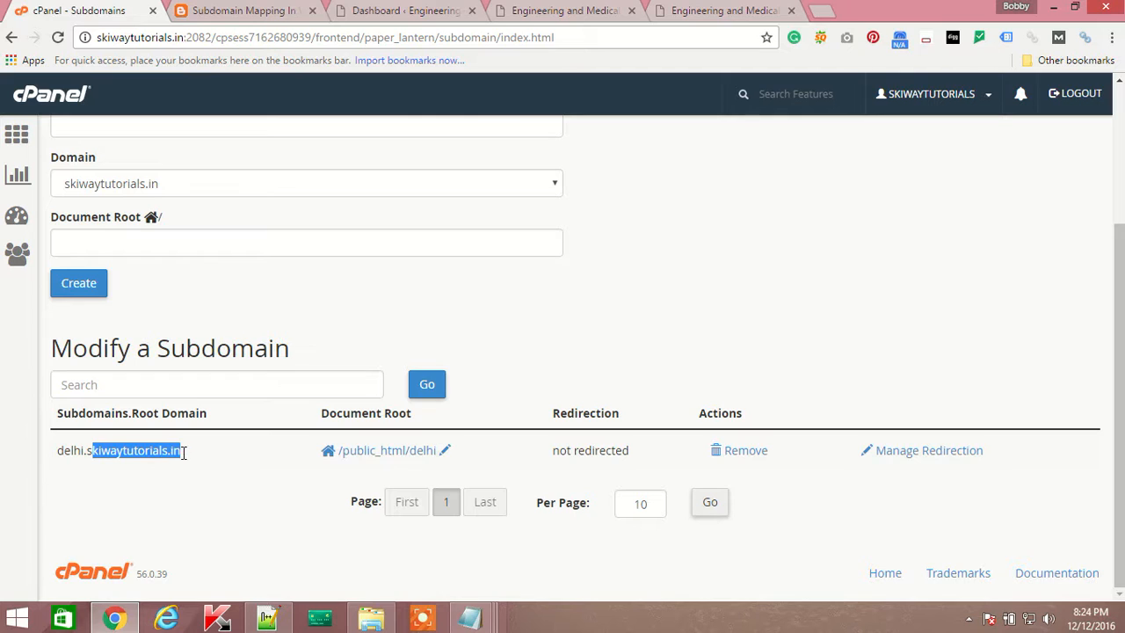
pyautogui.click(55, 479)
pyautogui.moveTo(85, 454); pyautogui.dragTo(37, 469)
pyautogui.click(7, 488)
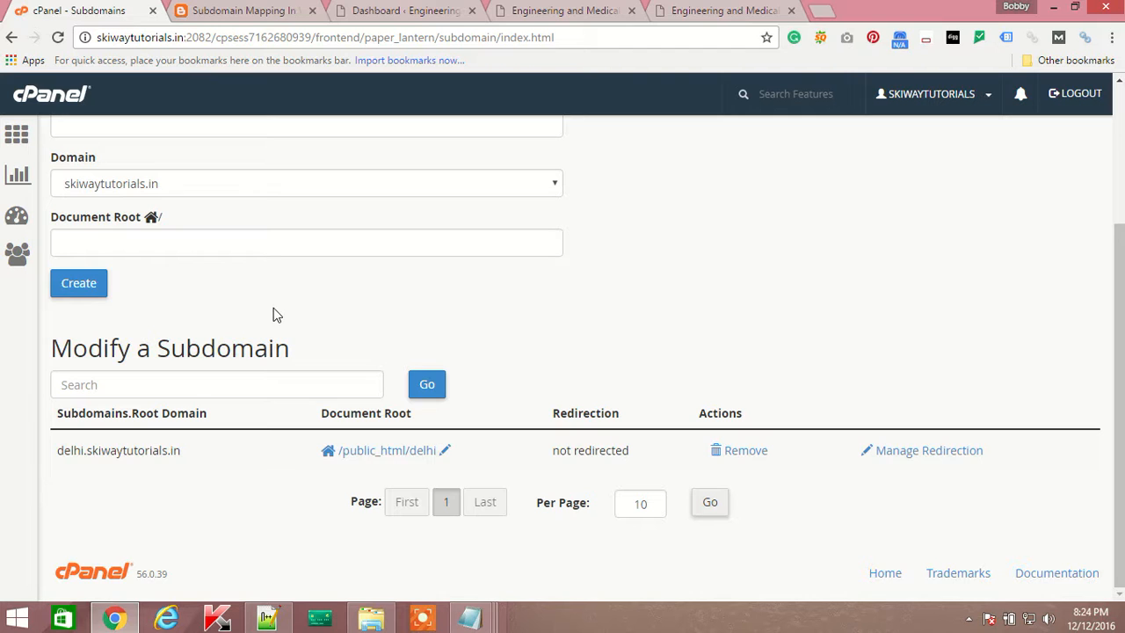
# Glance at the subdomain mapping article, then highlight delhi.skiwaytutorials.in in the list again.
pyautogui.click(226, 12)
pyautogui.click(66, 14)
pyautogui.moveTo(57, 453); pyautogui.dragTo(226, 463)
pyautogui.click(788, 303)
pyautogui.scroll(3, 788, 302)
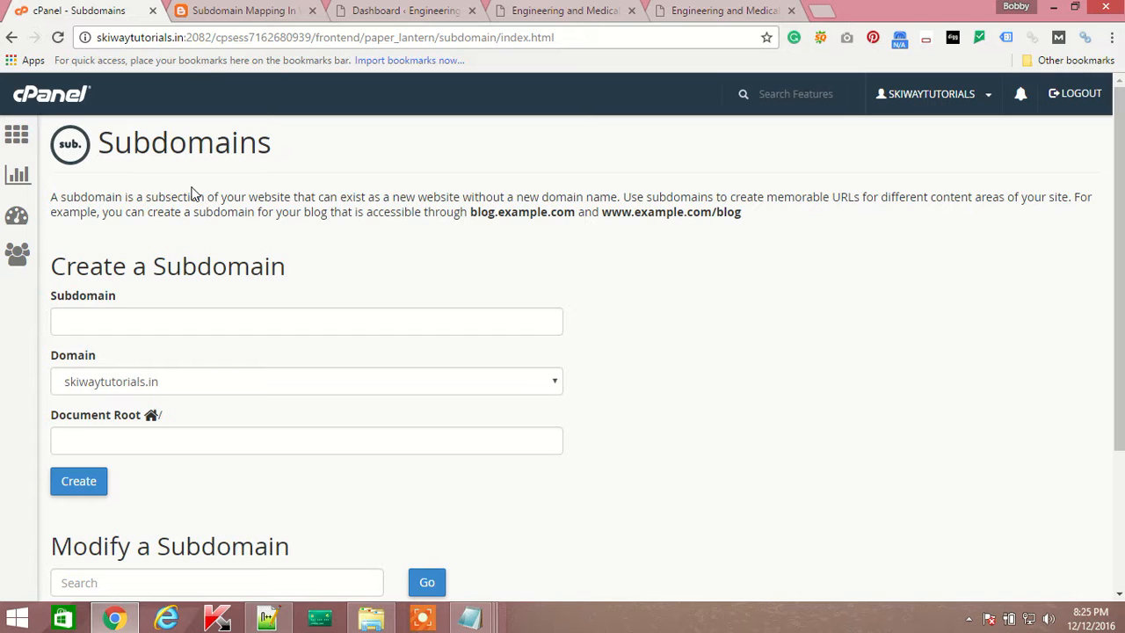
pyautogui.scroll(-3, 843, 304)
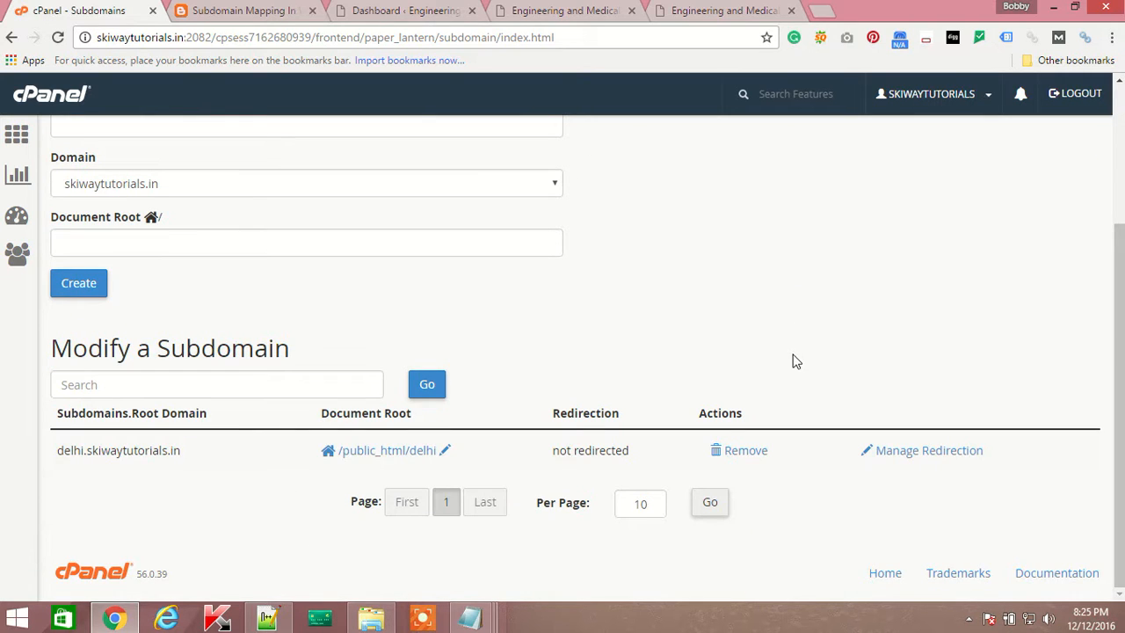
pyautogui.moveTo(52, 455); pyautogui.dragTo(200, 452)
pyautogui.hotkey('ctrl', 'c')
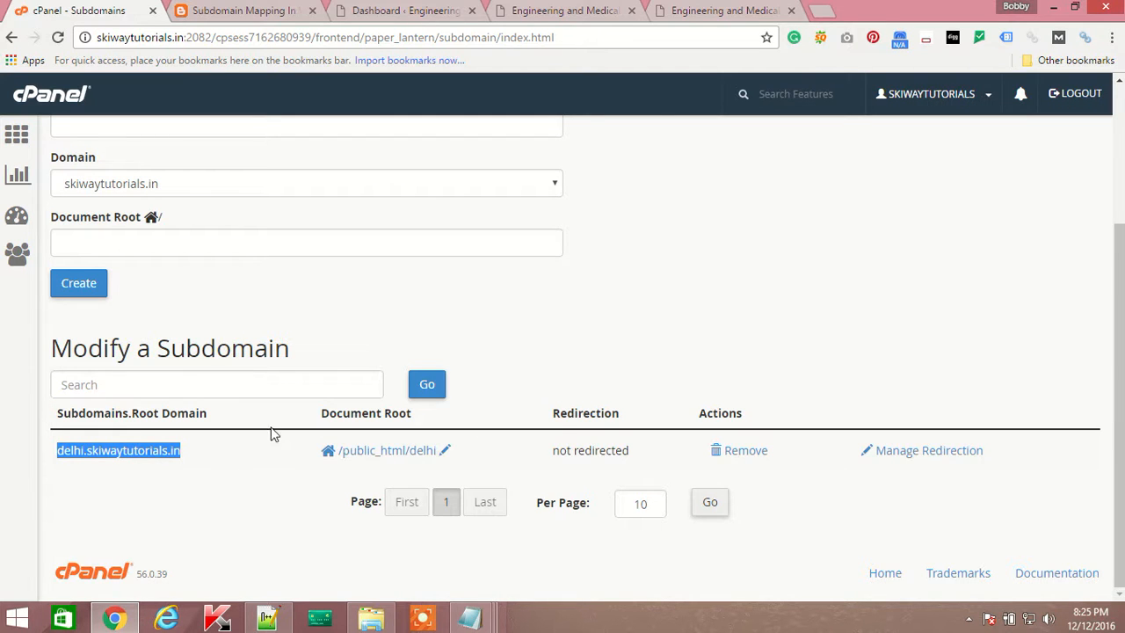
# Paste delhi.skiwaytutorials.in into a new tab and see its ERROR 404 - PAGE NOT FOUND page.
pyautogui.click(822, 12)
pyautogui.hotkey('ctrl', 'v')
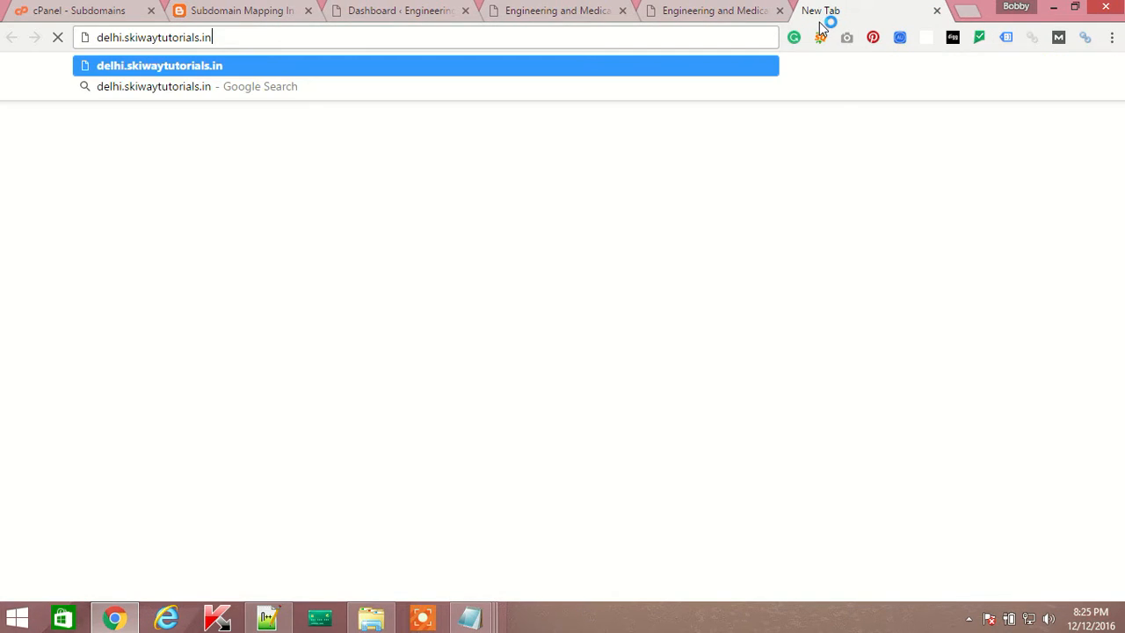
pyautogui.press('Return')
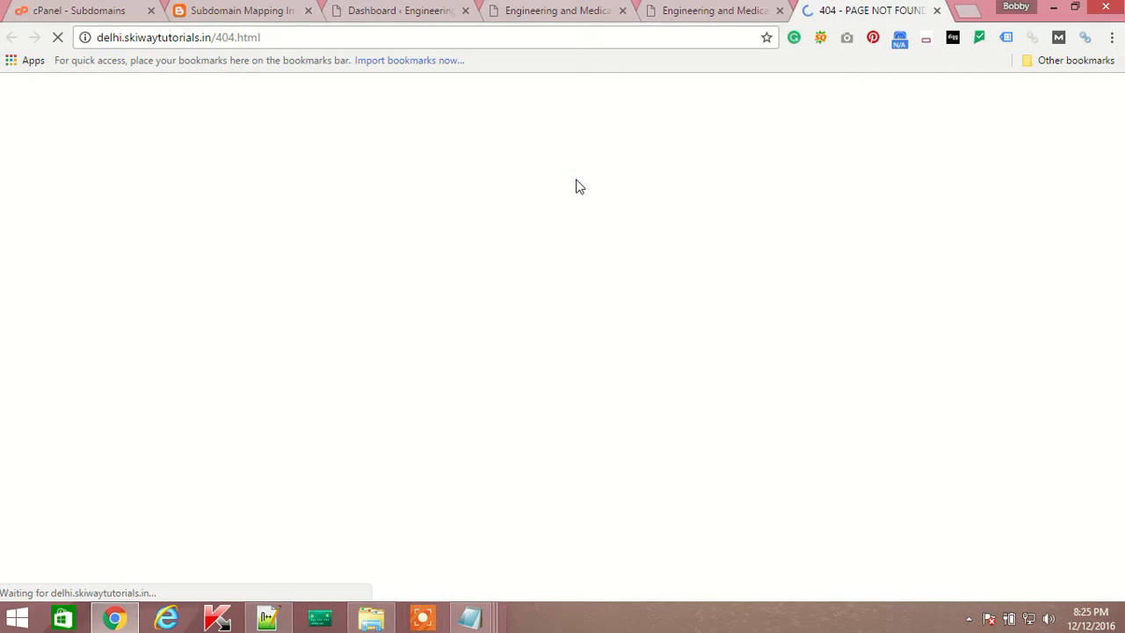
pyautogui.moveTo(342, 369); pyautogui.dragTo(777, 367)
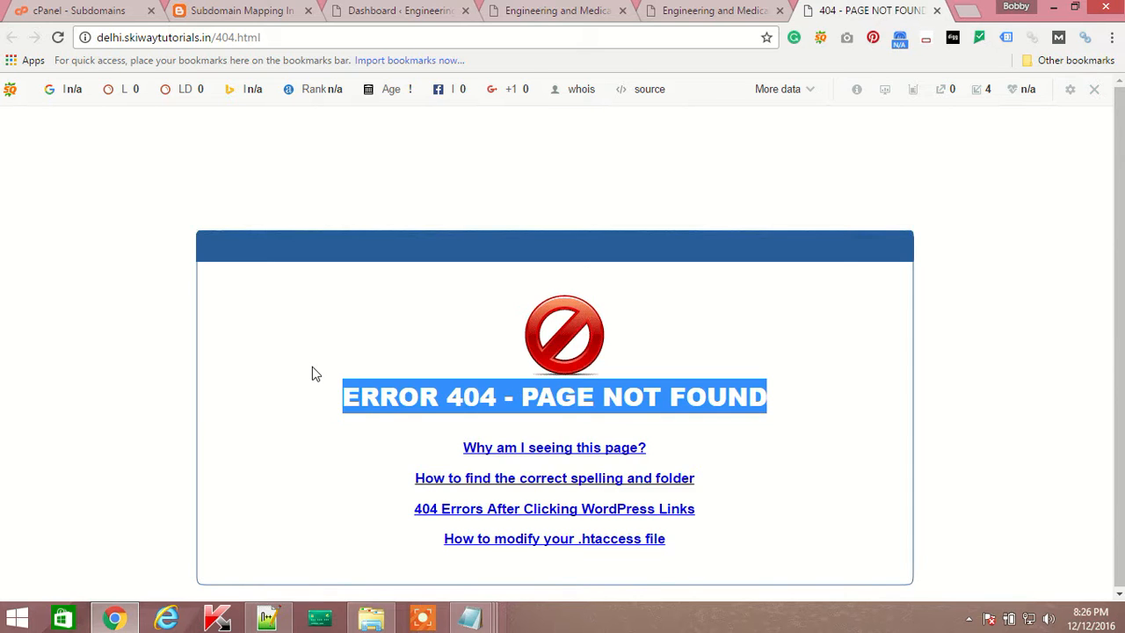
# Look over the open tabs: the live site, 404 page, WordPress admin and the subdomain article.
pyautogui.click(709, 10)
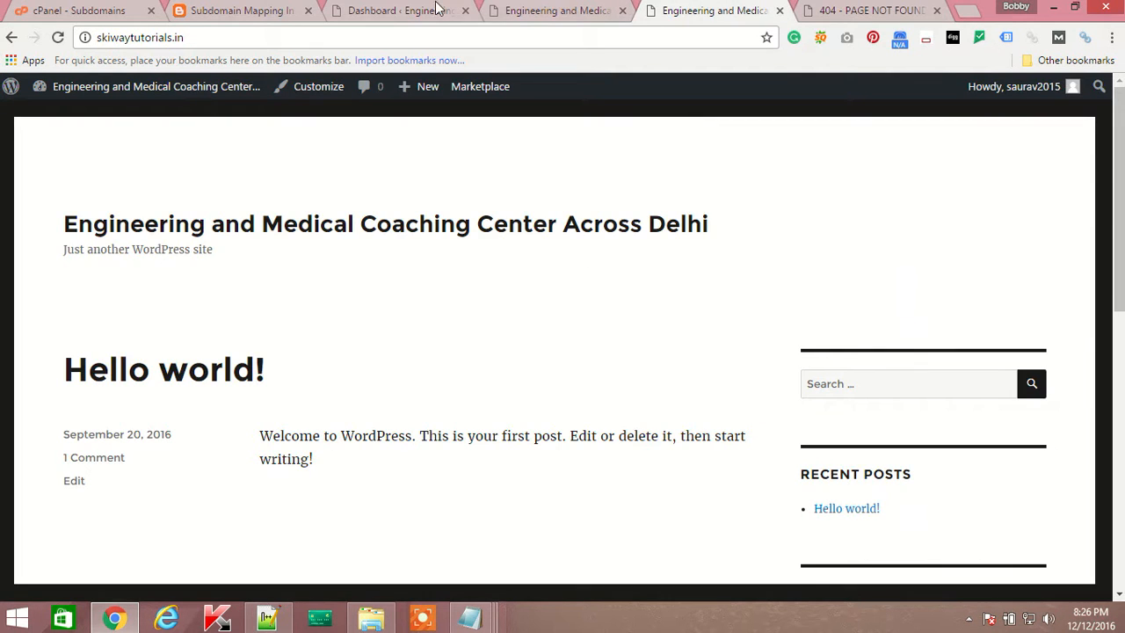
pyautogui.click(813, 11)
pyautogui.click(553, 13)
pyautogui.click(378, 12)
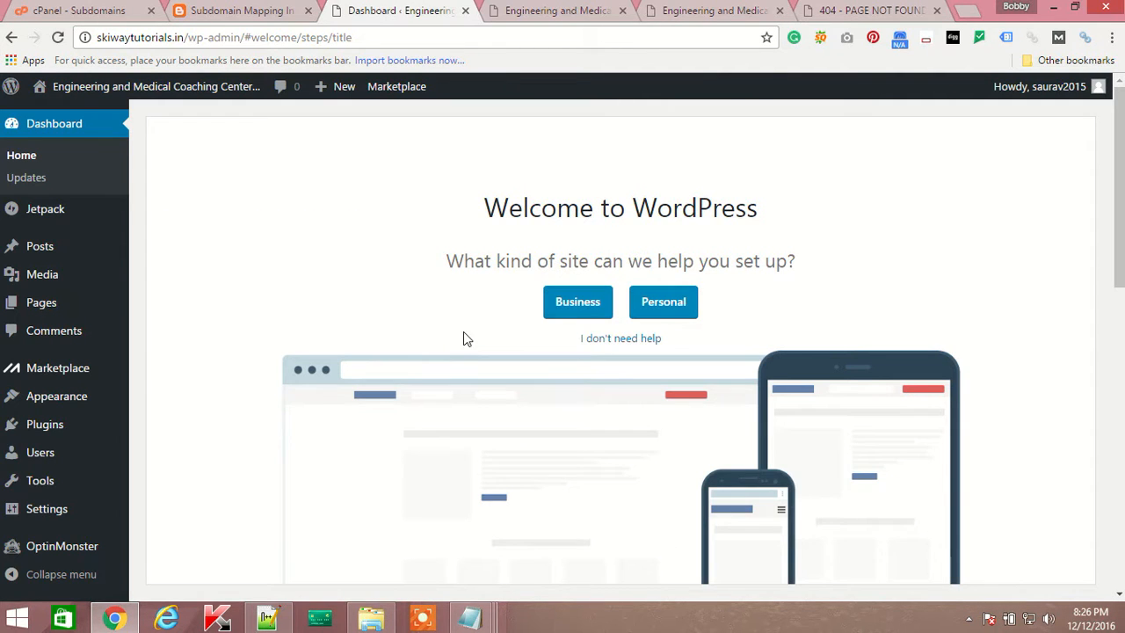
pyautogui.click(224, 12)
# Return to the cPanel Subdomains page and focus the Search Features box.
pyautogui.click(87, 17)
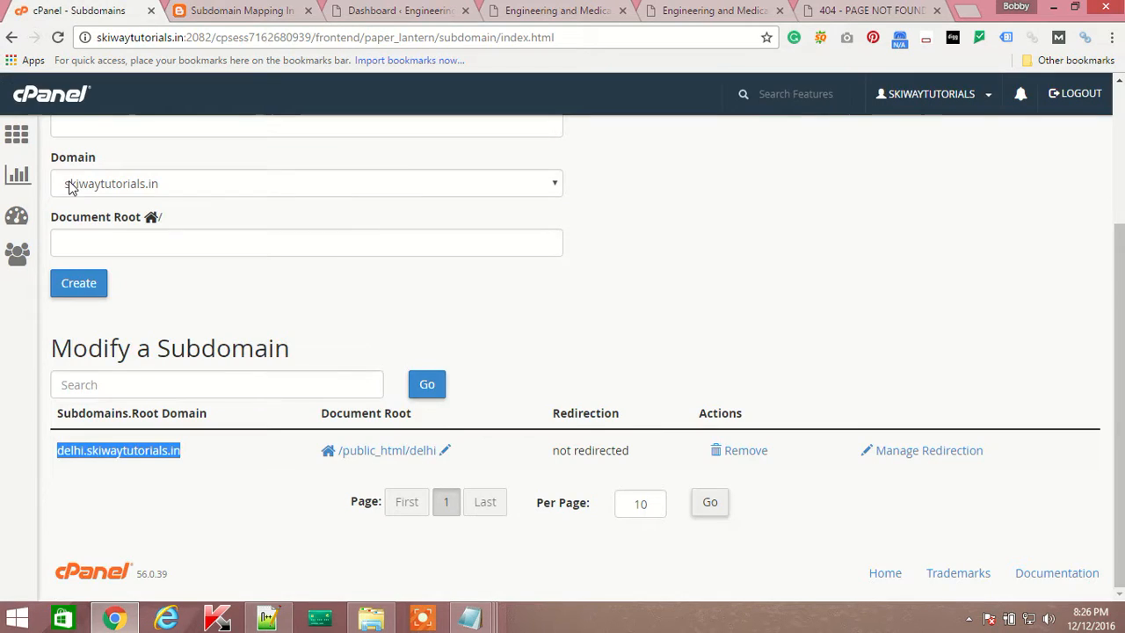
pyautogui.scroll(3, 326, 281)
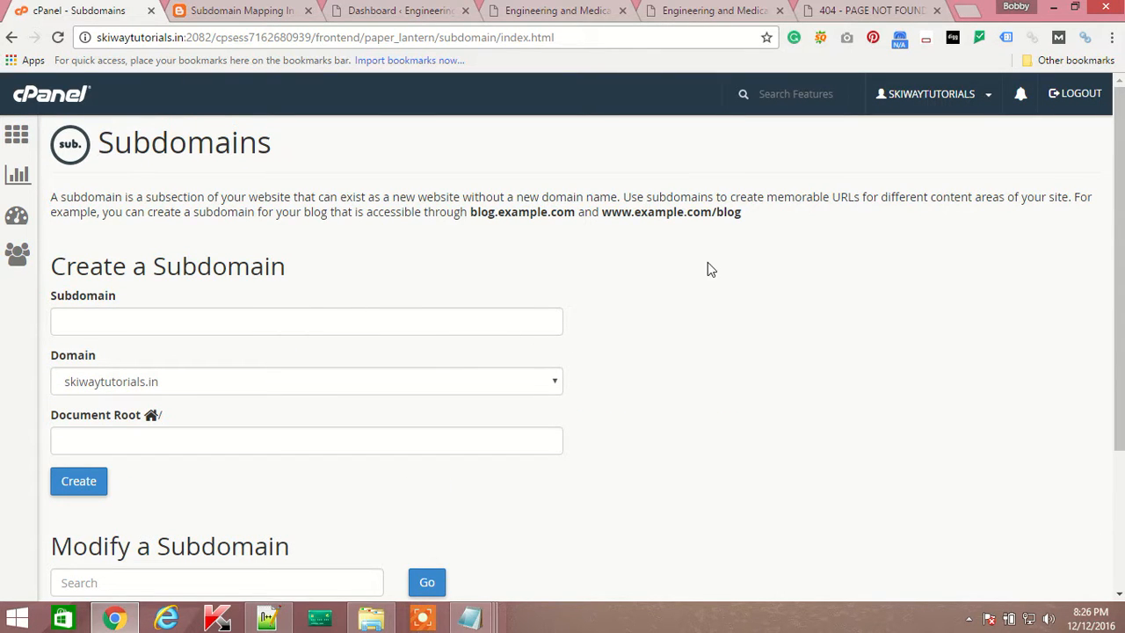
pyautogui.click(777, 102)
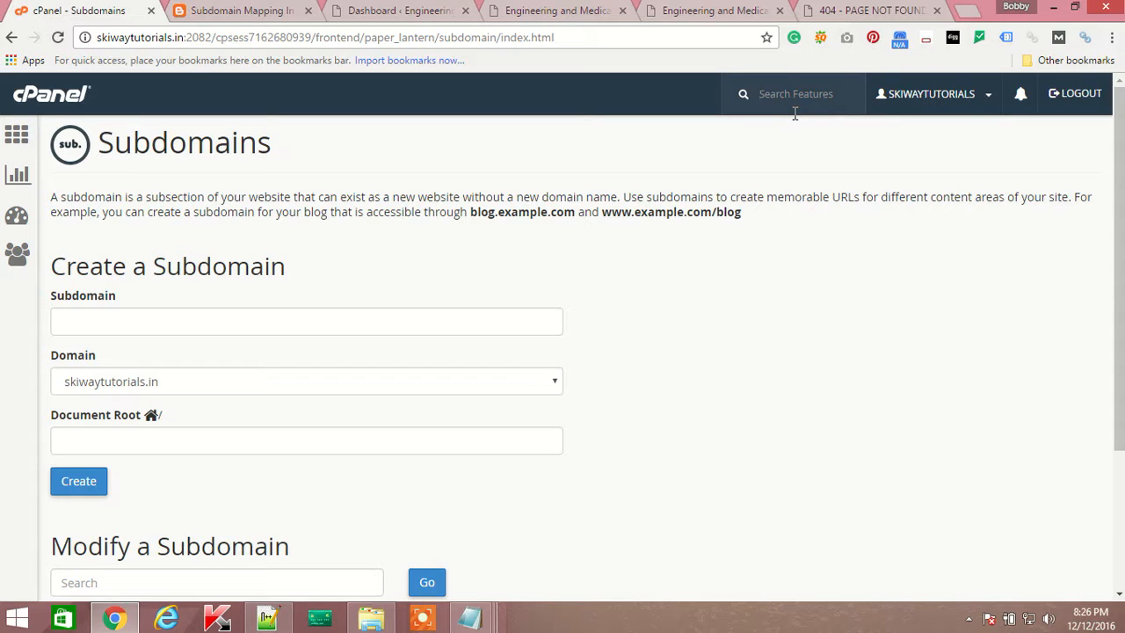
# Search features for 'qui' and open QuickInstall from the suggestions.
pyautogui.write('qui')
pyautogui.click(793, 133)
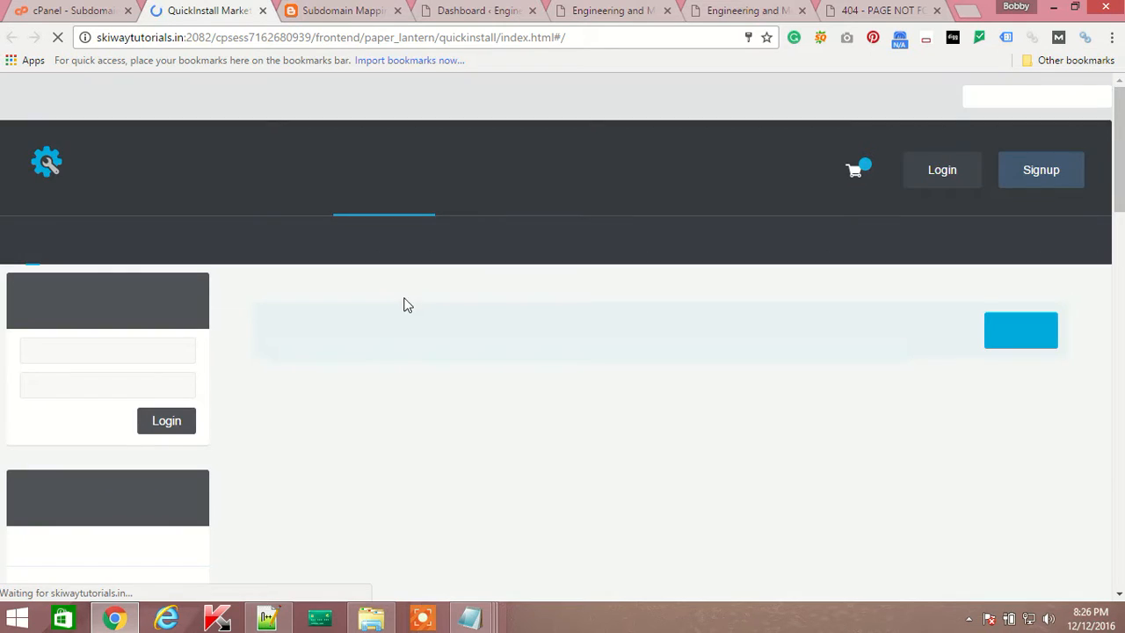
pyautogui.scroll(-2, 402, 307)
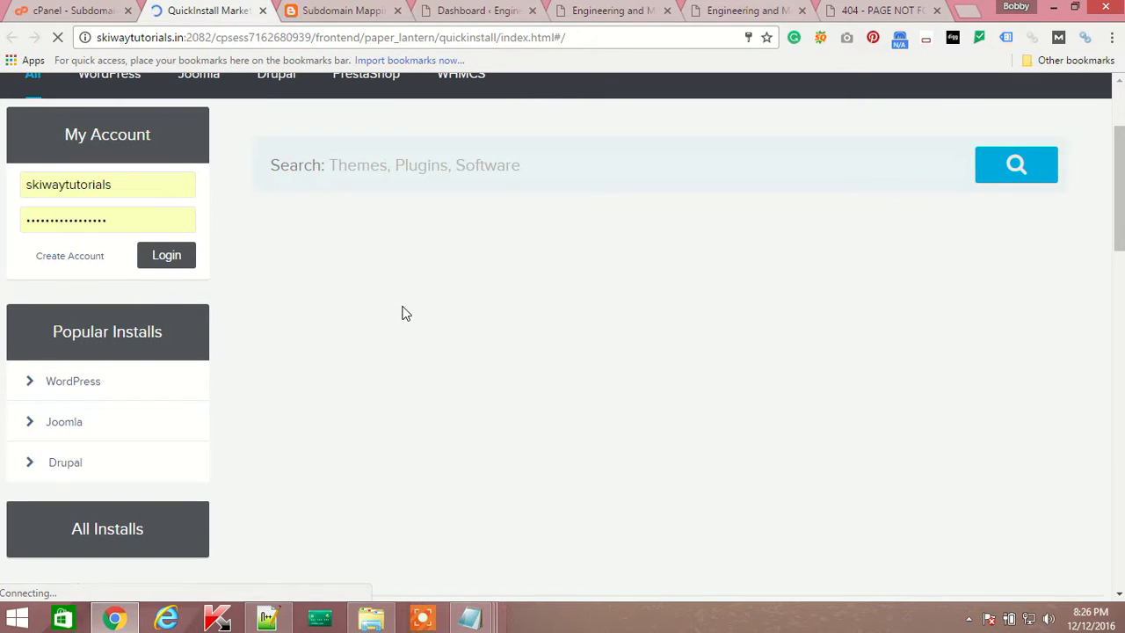
pyautogui.scroll(-3, 450, 328)
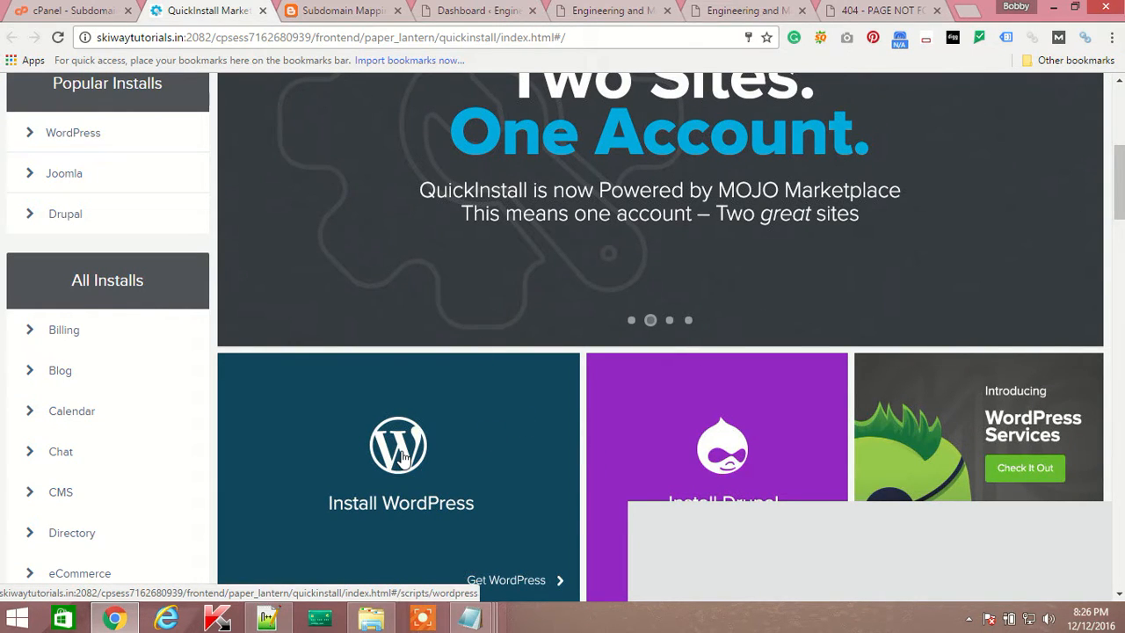
pyautogui.scroll(-2, 403, 455)
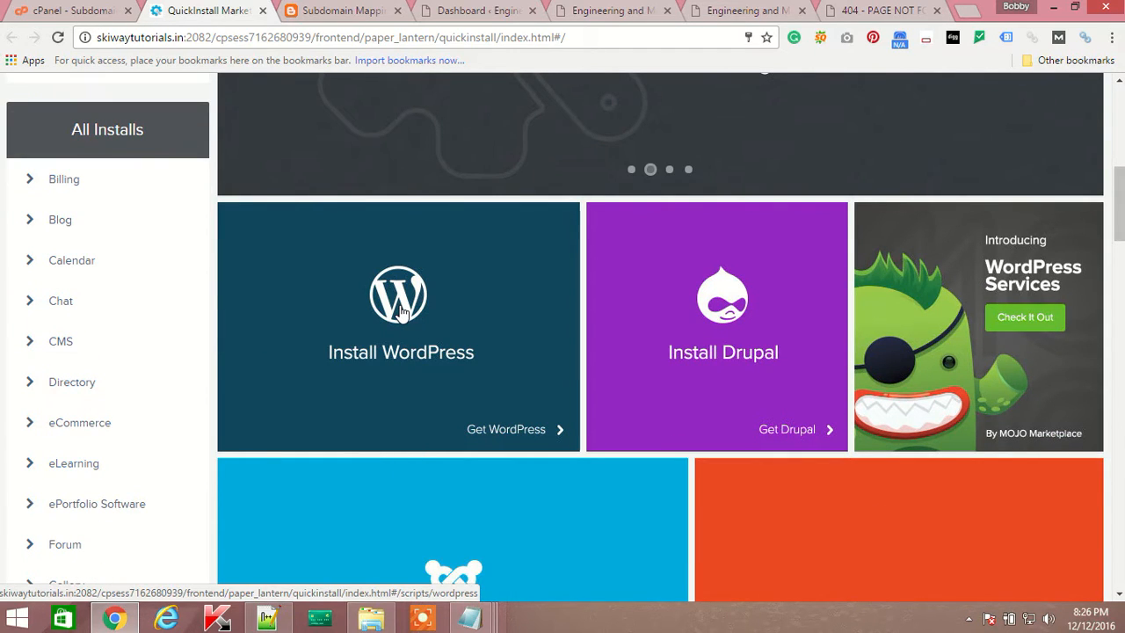
pyautogui.scroll(-1, 400, 364)
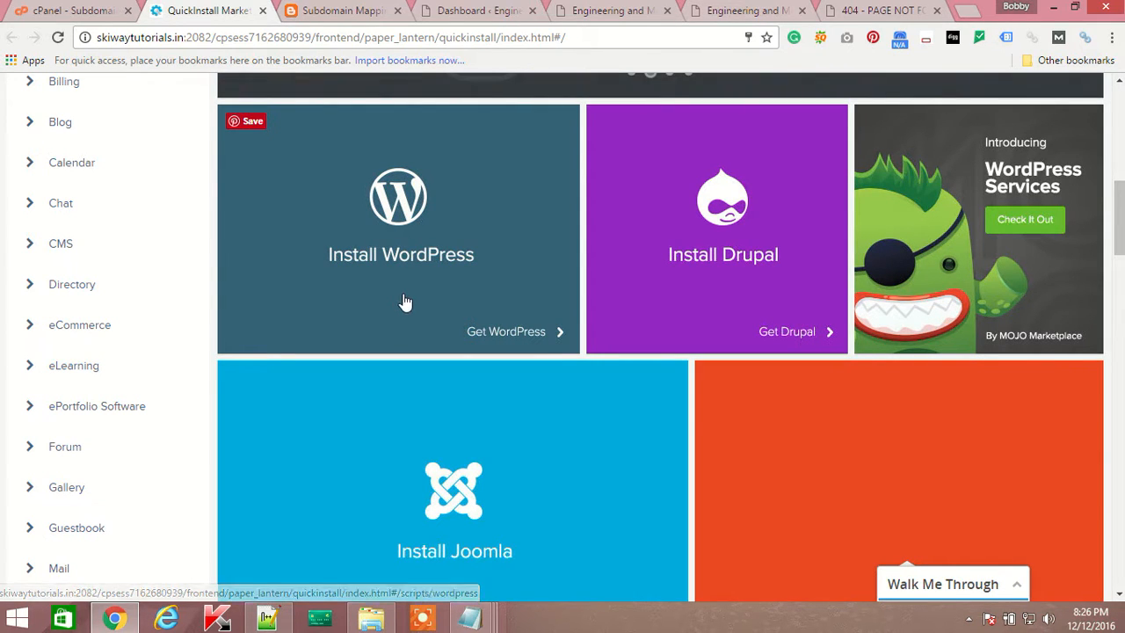
# Open the Install WordPress tile and bring up its Free Option install form.
pyautogui.click(400, 203)
pyautogui.scroll(-6, 428, 299)
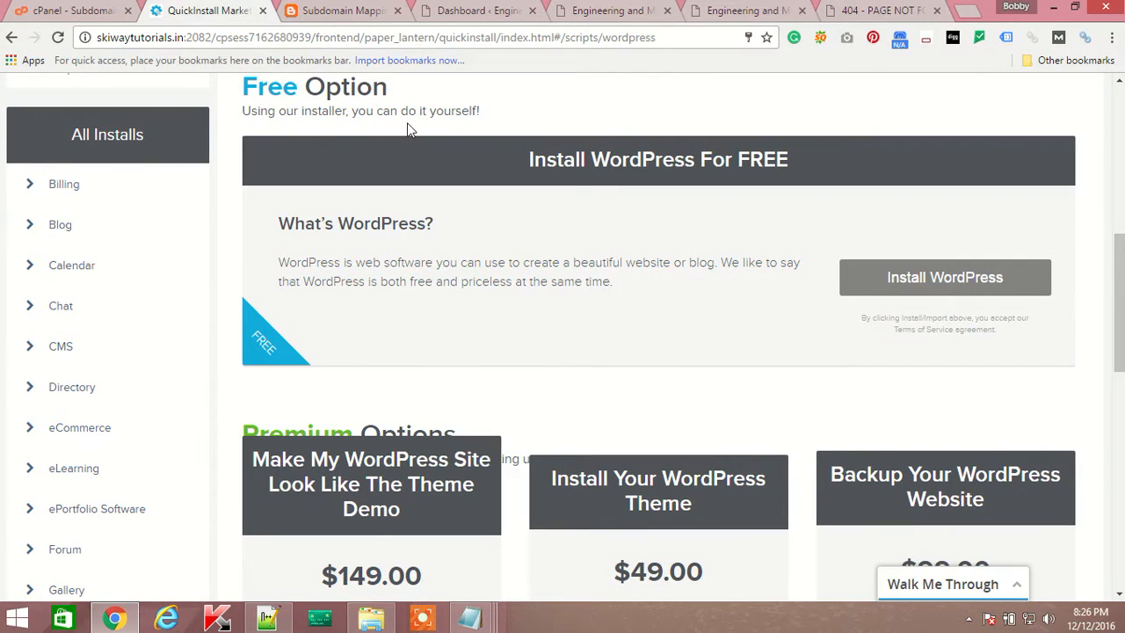
pyautogui.click(922, 281)
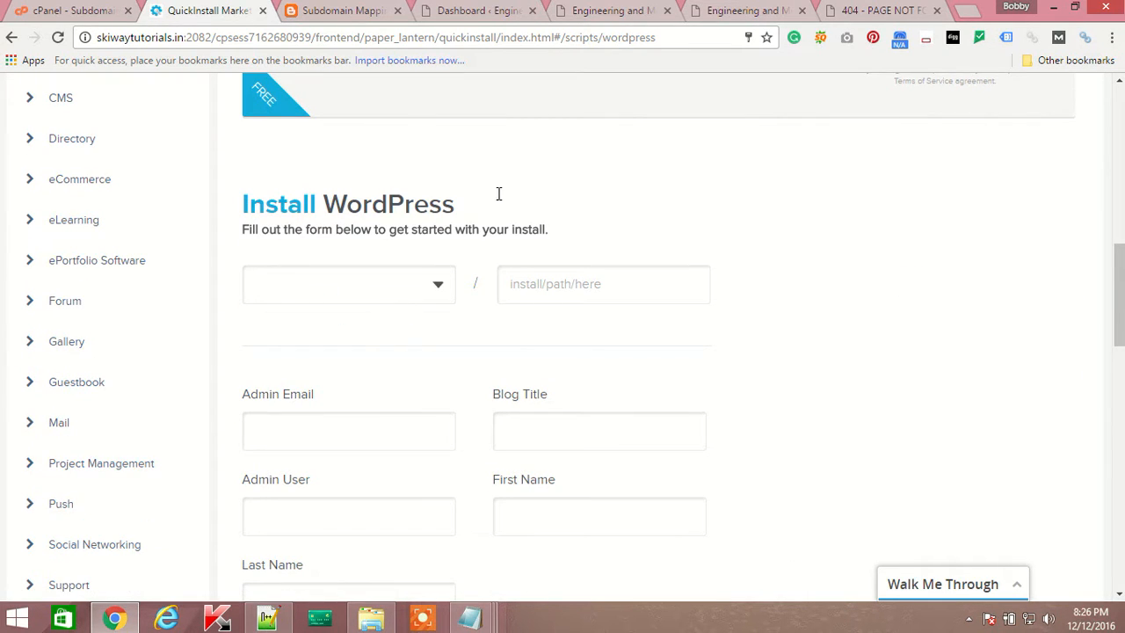
# Choose delhi.skiwaytutorials.in as the install domain, leaving the path empty.
pyautogui.click(439, 289)
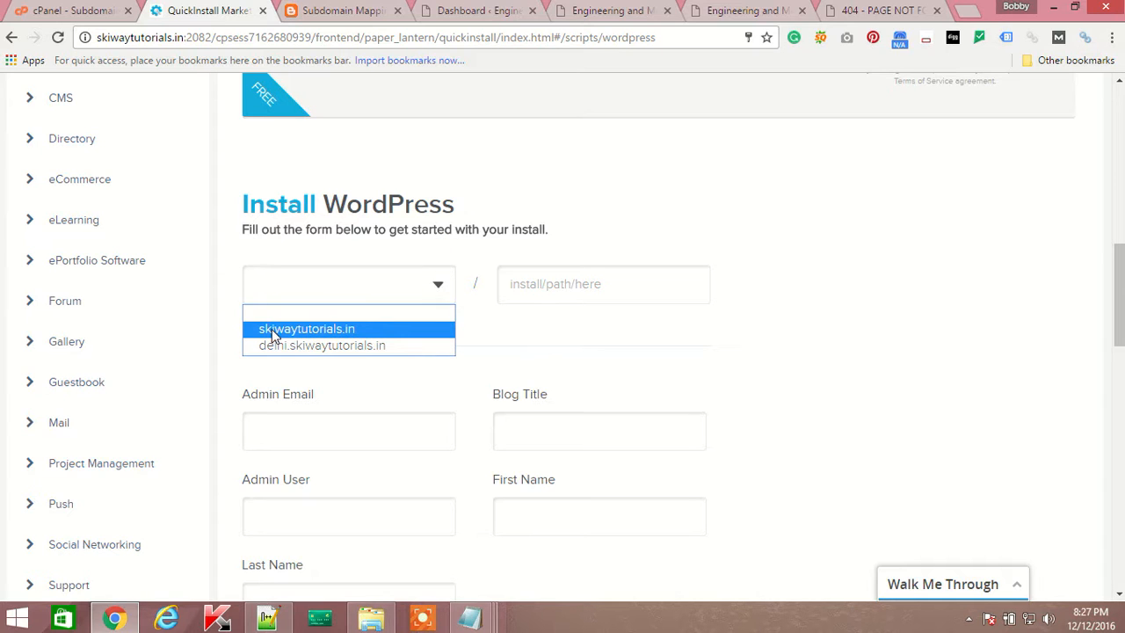
pyautogui.click(322, 347)
pyautogui.click(520, 290)
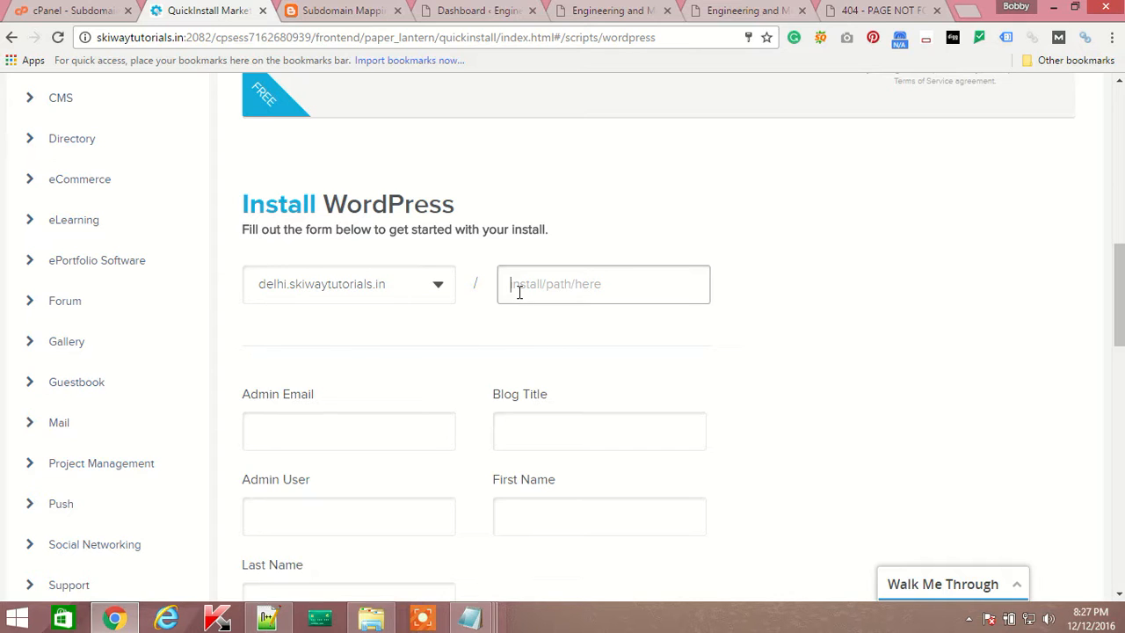
# Enter the admin's e-mail address in the Admin Email field.
pyautogui.click(301, 439)
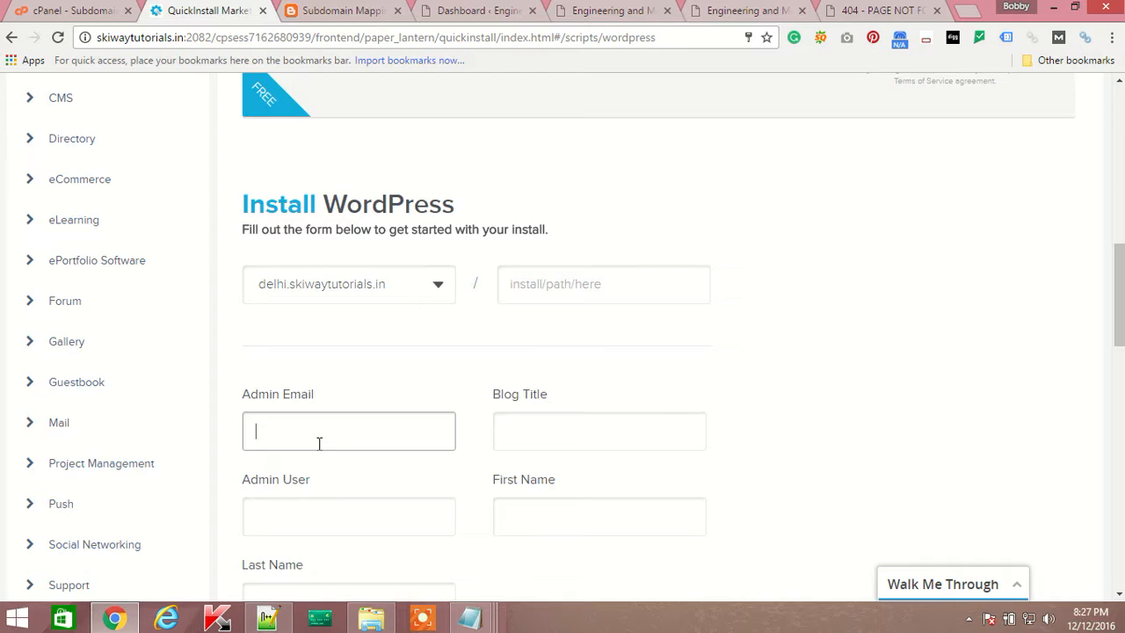
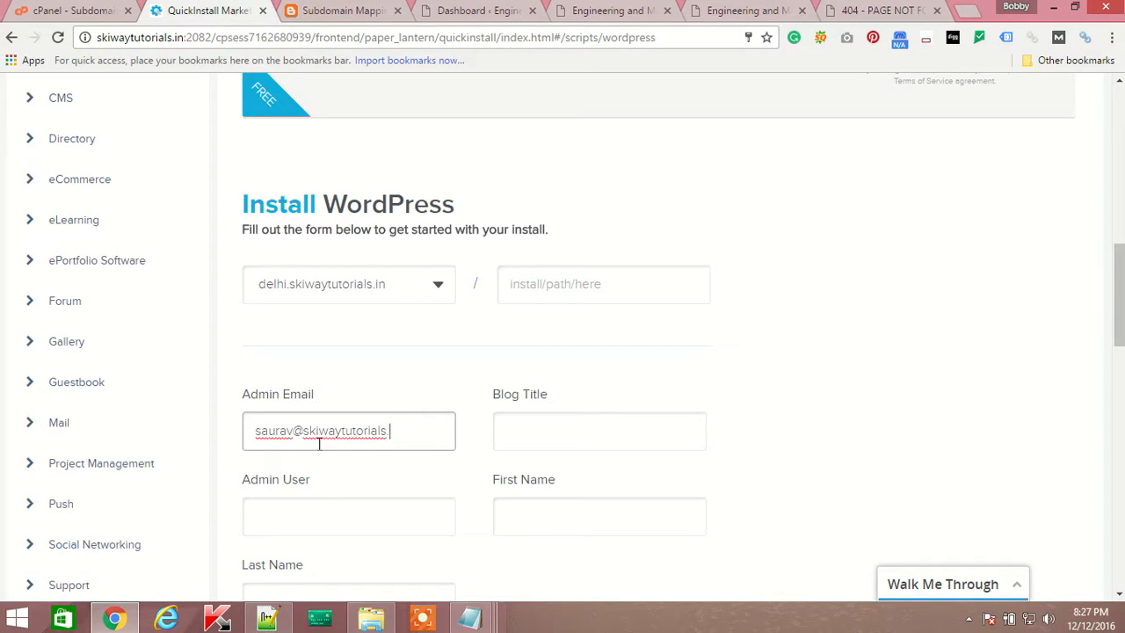
pyautogui.click(269, 618)
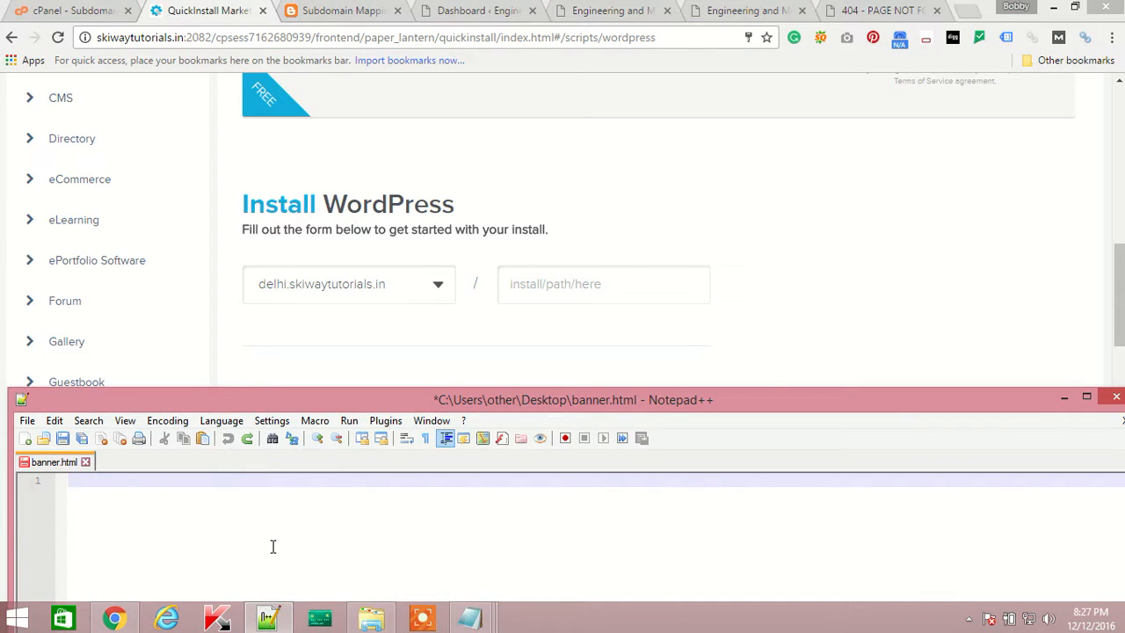
pyautogui.click(1064, 398)
pyautogui.click(968, 618)
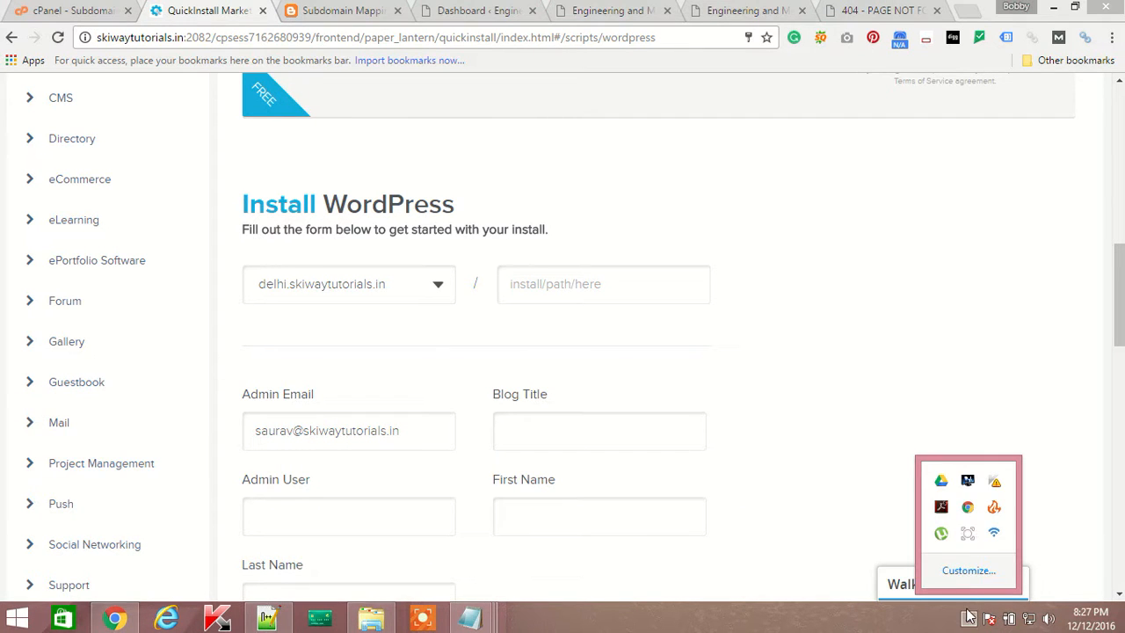
pyautogui.click(966, 533)
pyautogui.click(761, 543)
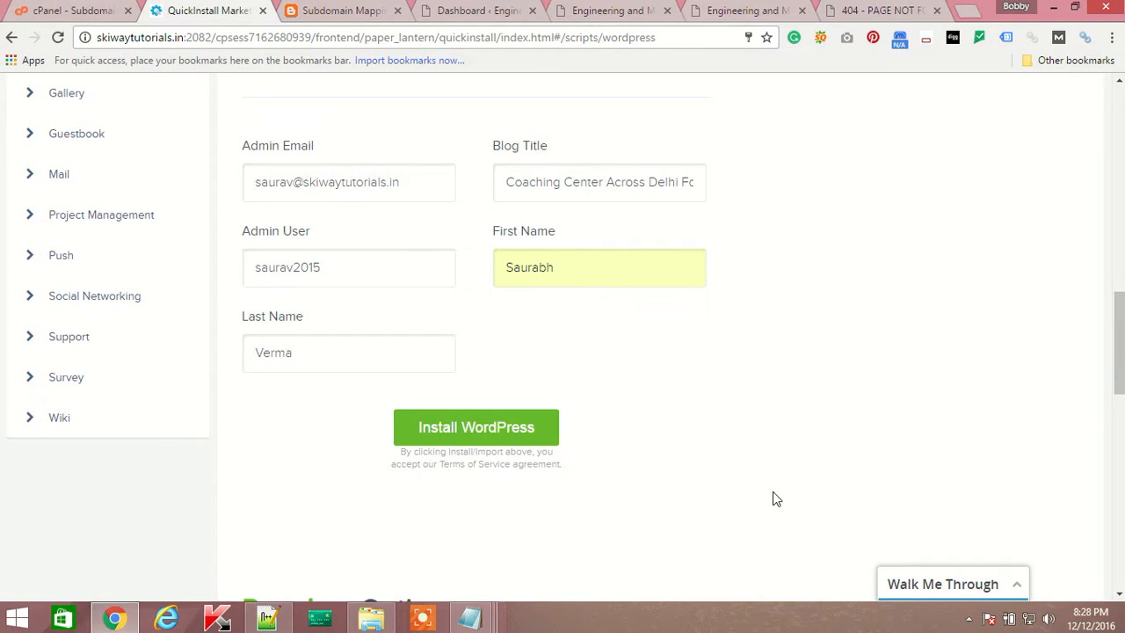
pyautogui.scroll(3, 397, 338)
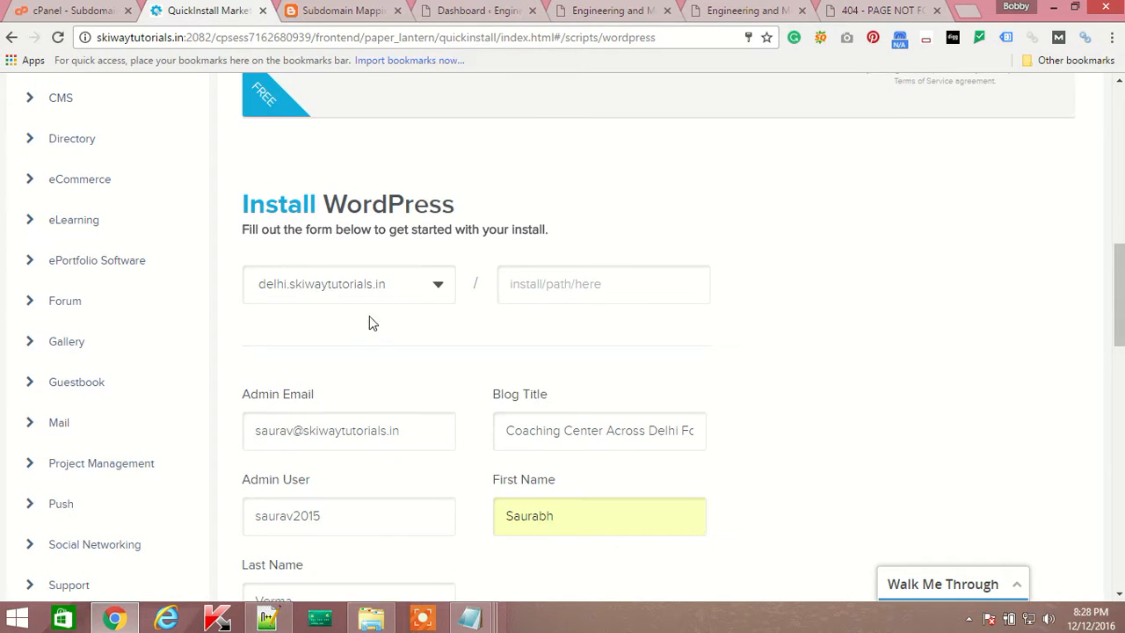
pyautogui.scroll(-1, 420, 298)
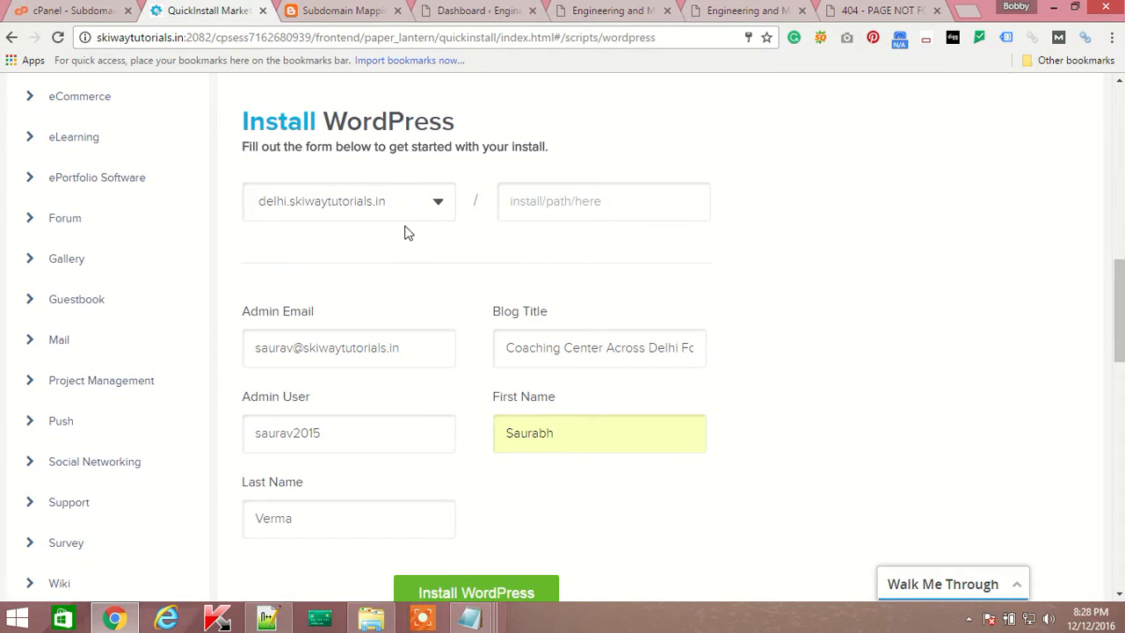
# Confirm delhi.skiwaytutorials.in as the domain and fill the blog title, admin user and name fields.
pyautogui.click(433, 211)
pyautogui.click(366, 246)
pyautogui.scroll(-1, 793, 375)
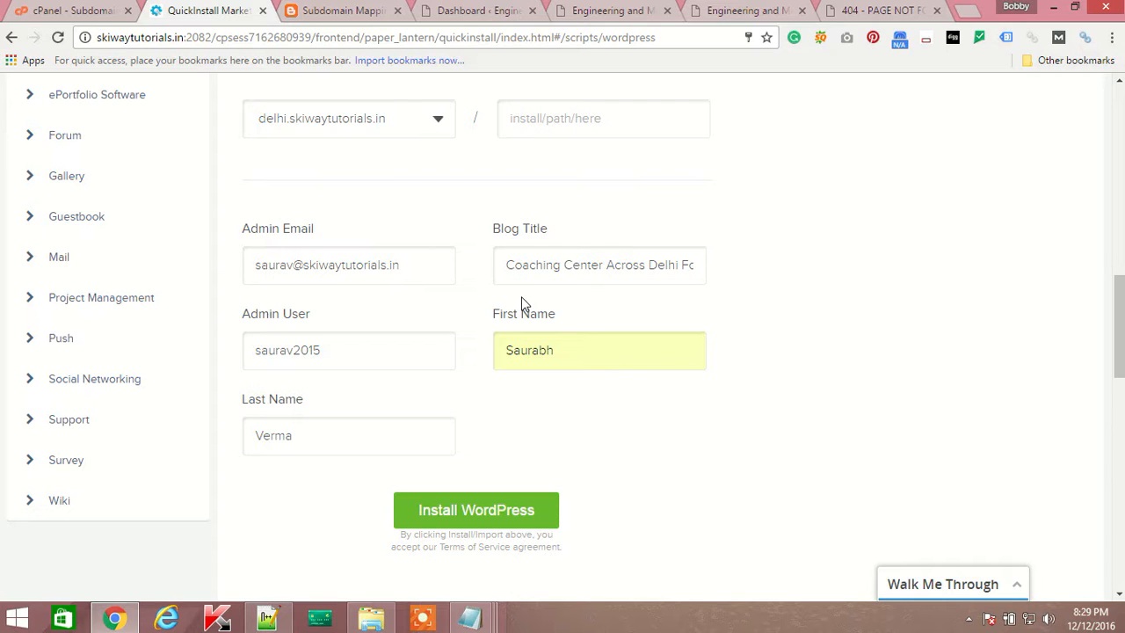
pyautogui.click(508, 263)
pyautogui.click(767, 327)
# Run the WordPress install, dismissing the theme promo, until it reports completion.
pyautogui.click(497, 518)
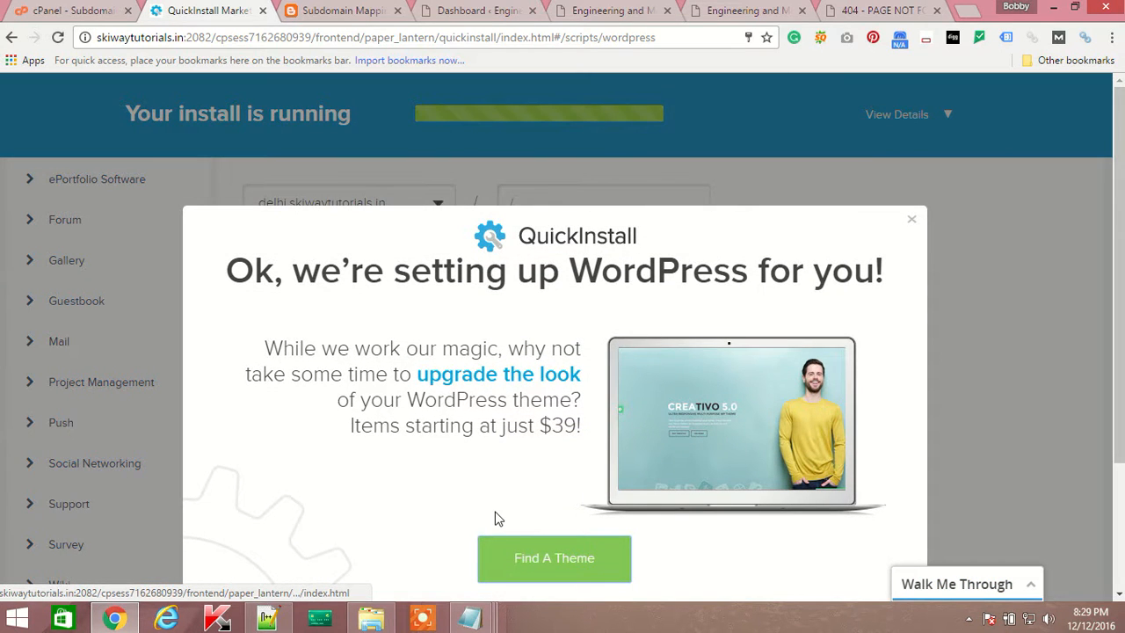
pyautogui.click(911, 220)
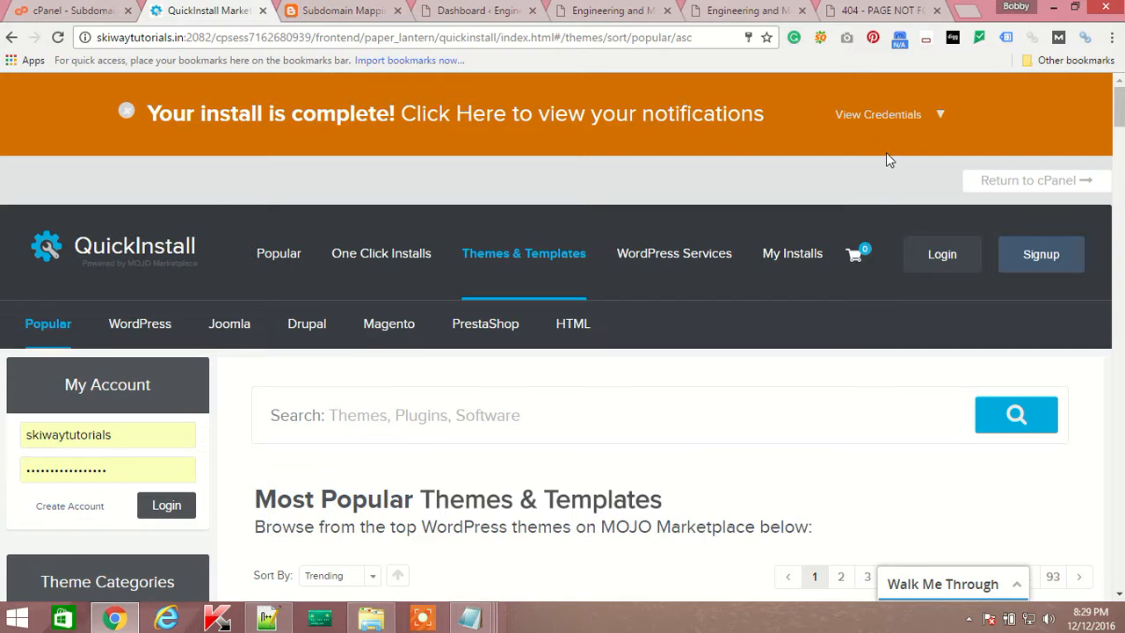
pyautogui.click(969, 620)
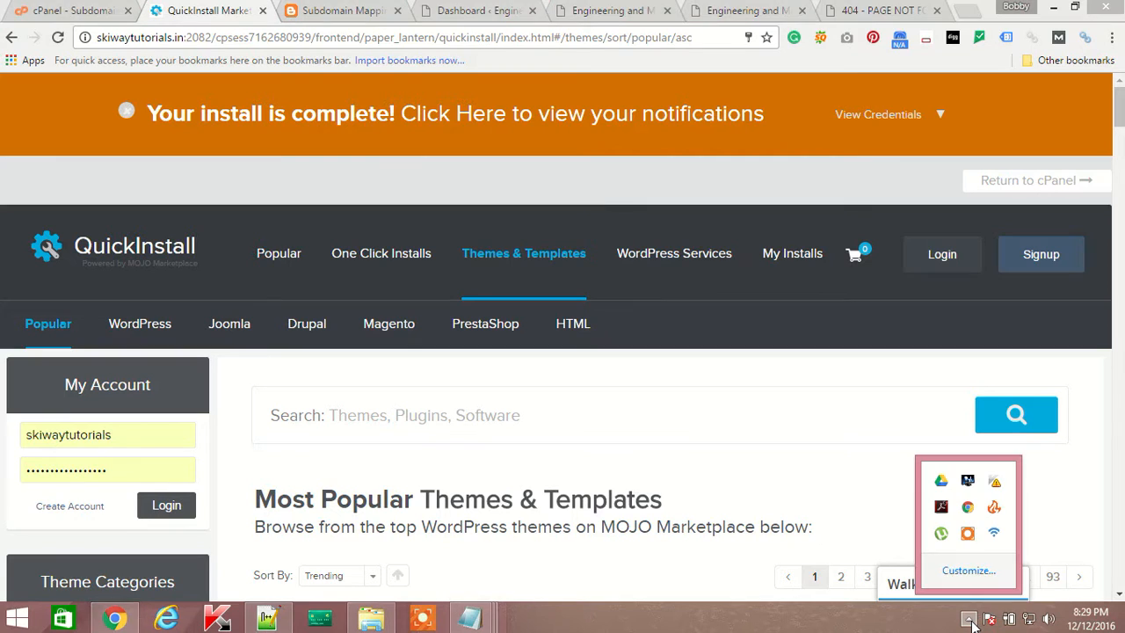
# Paste sub1.skiwaytutorials.in/wp-admin into a new Chrome tab's address bar.
pyautogui.click(967, 533)
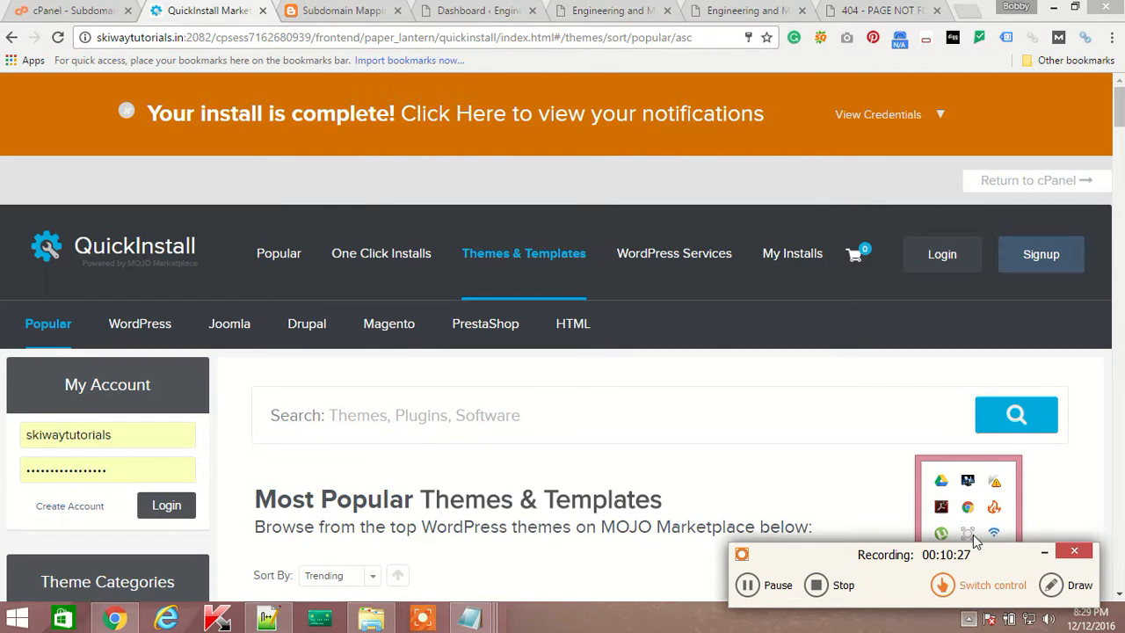
pyautogui.click(788, 478)
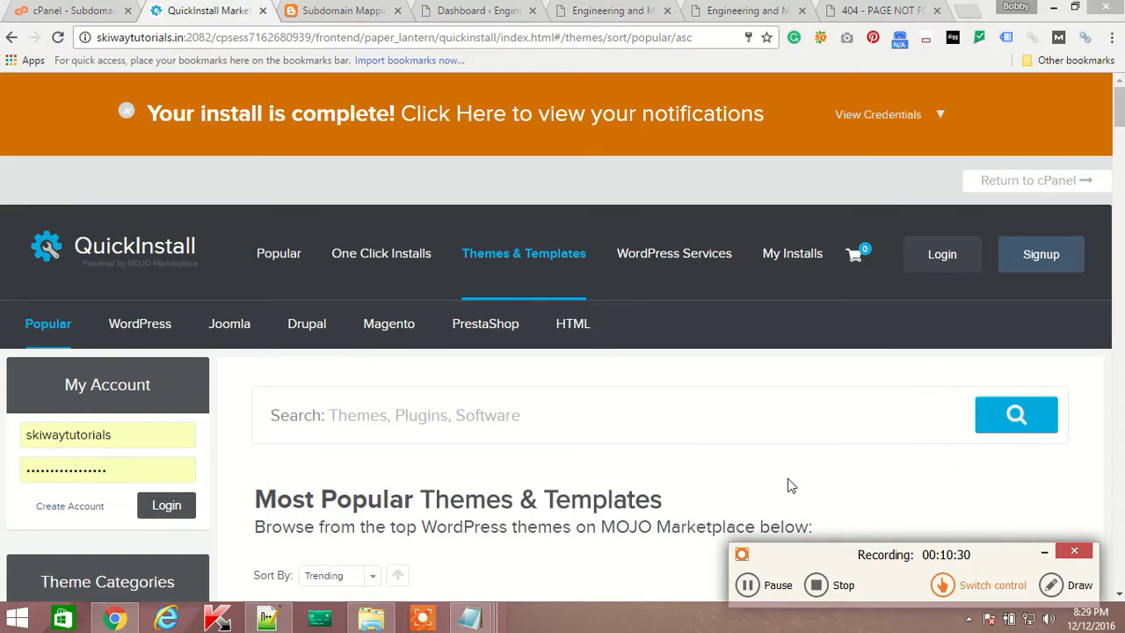
pyautogui.click(782, 592)
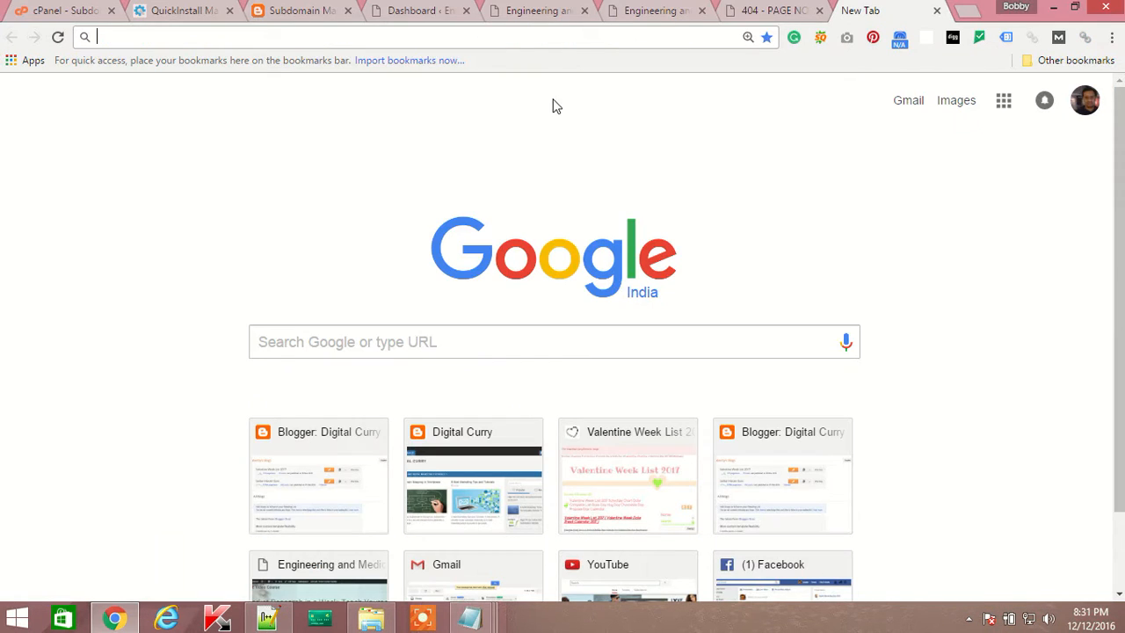
pyautogui.hotkey('ctrl', 'v')
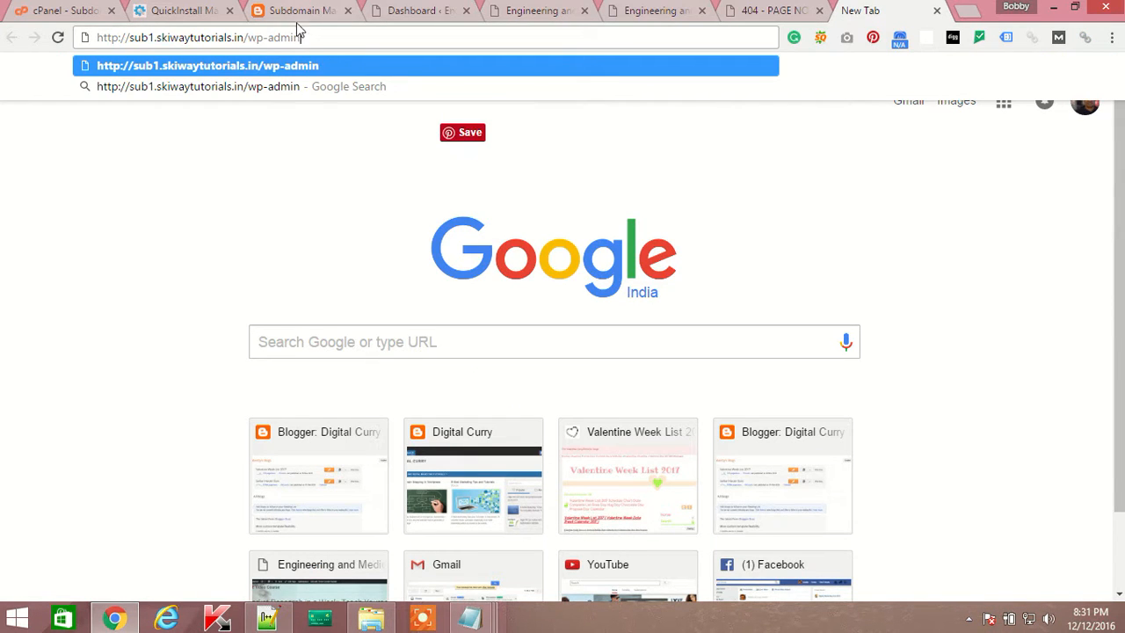
# Replace the sub1 address with delhi.skiwaytutorials.in and load its Website Coming Soon page.
pyautogui.moveTo(341, 38); pyautogui.dragTo(99, 38)
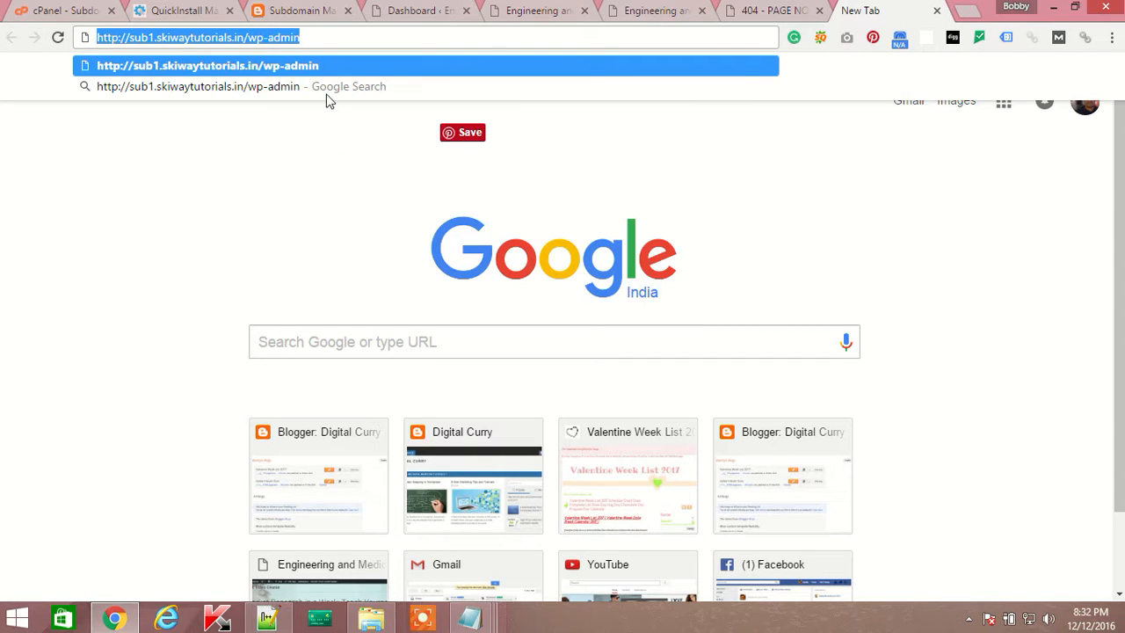
pyautogui.click(321, 37)
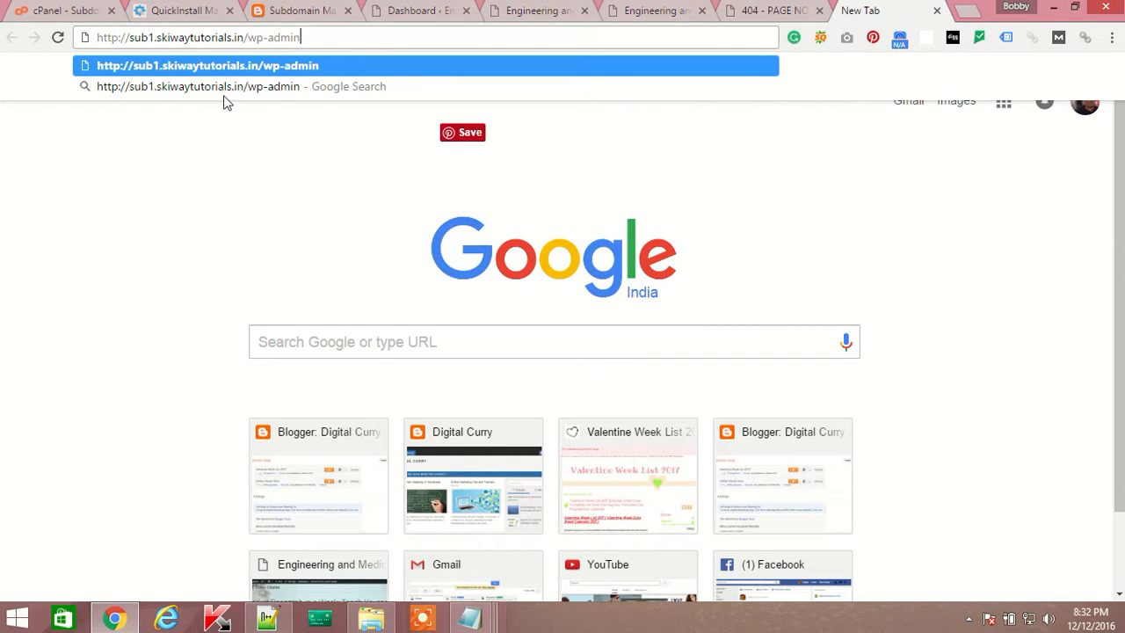
pyautogui.moveTo(130, 39); pyautogui.dragTo(250, 38)
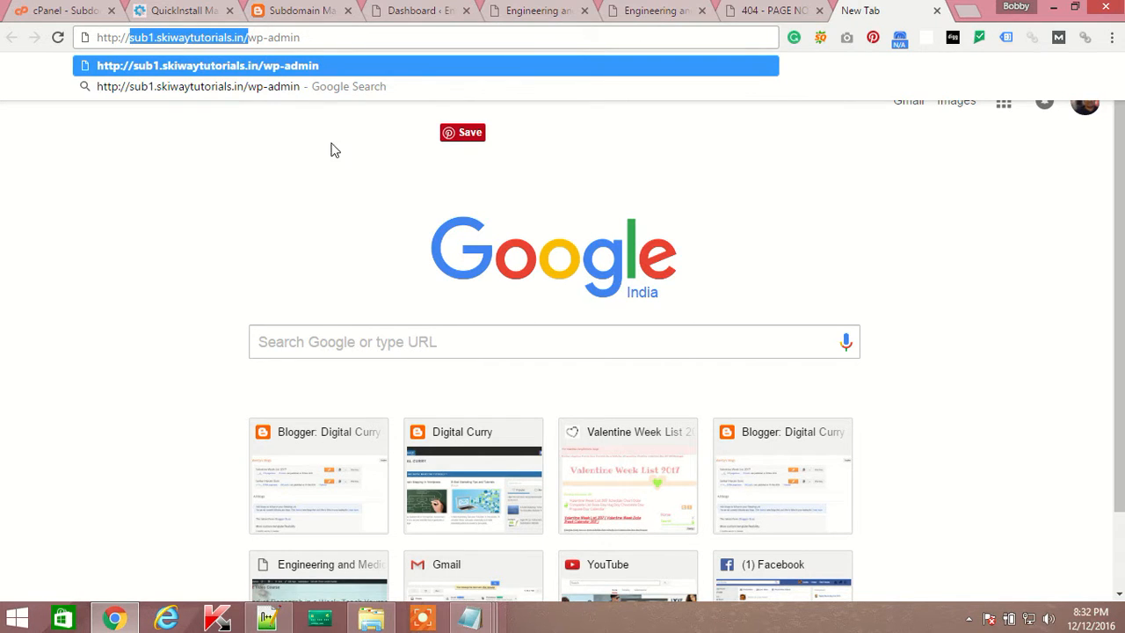
pyautogui.click(323, 158)
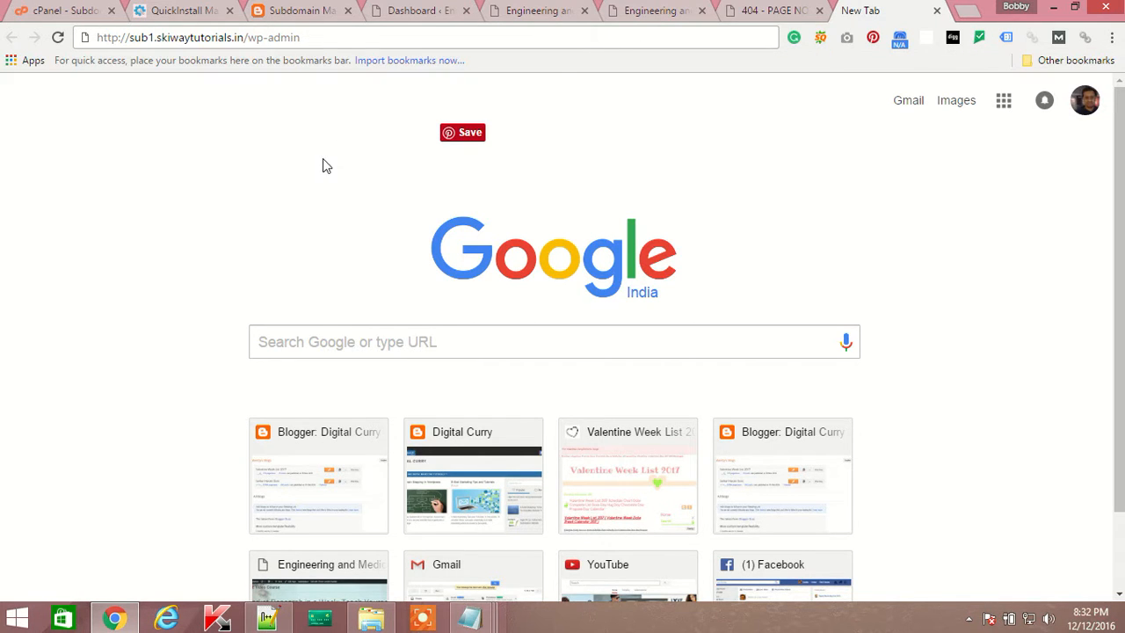
pyautogui.click(324, 37)
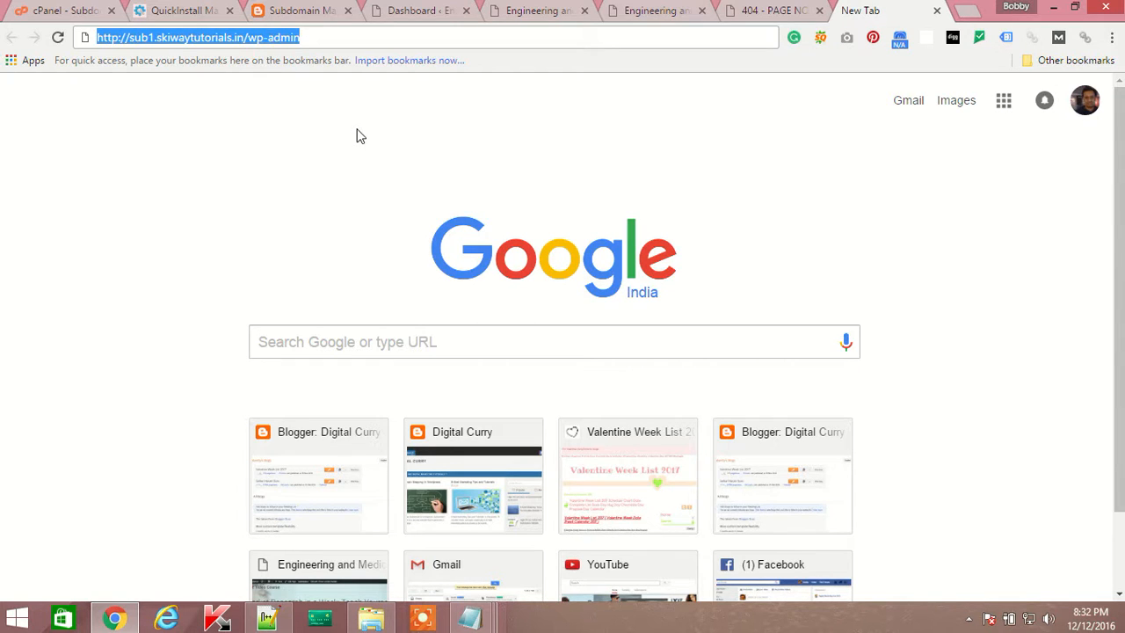
pyautogui.click(968, 618)
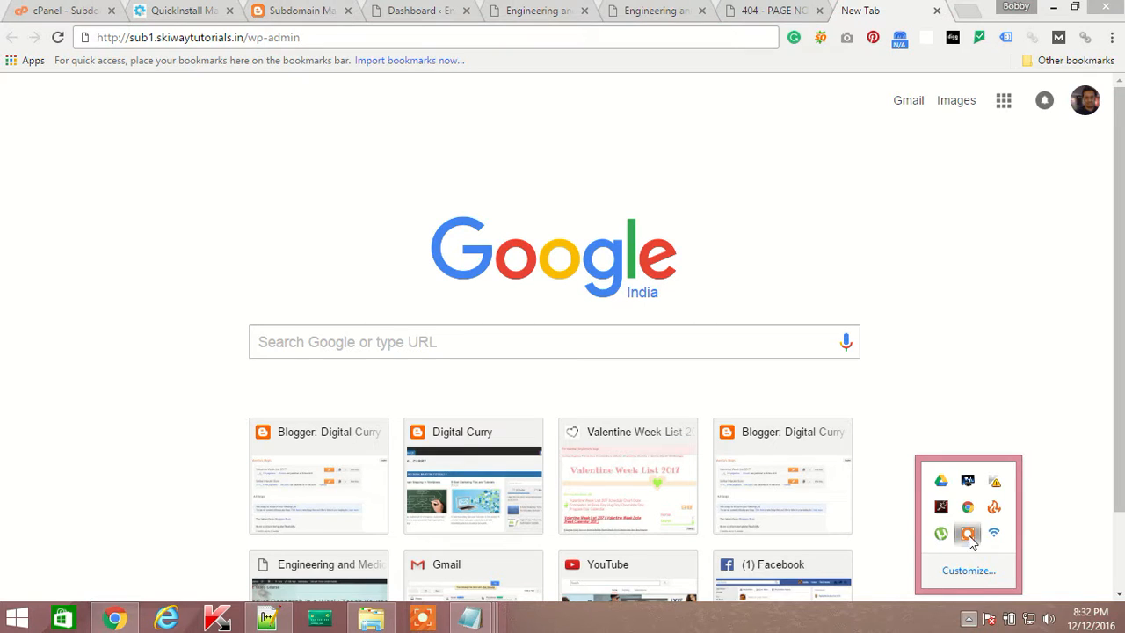
pyautogui.click(968, 534)
pyautogui.click(748, 585)
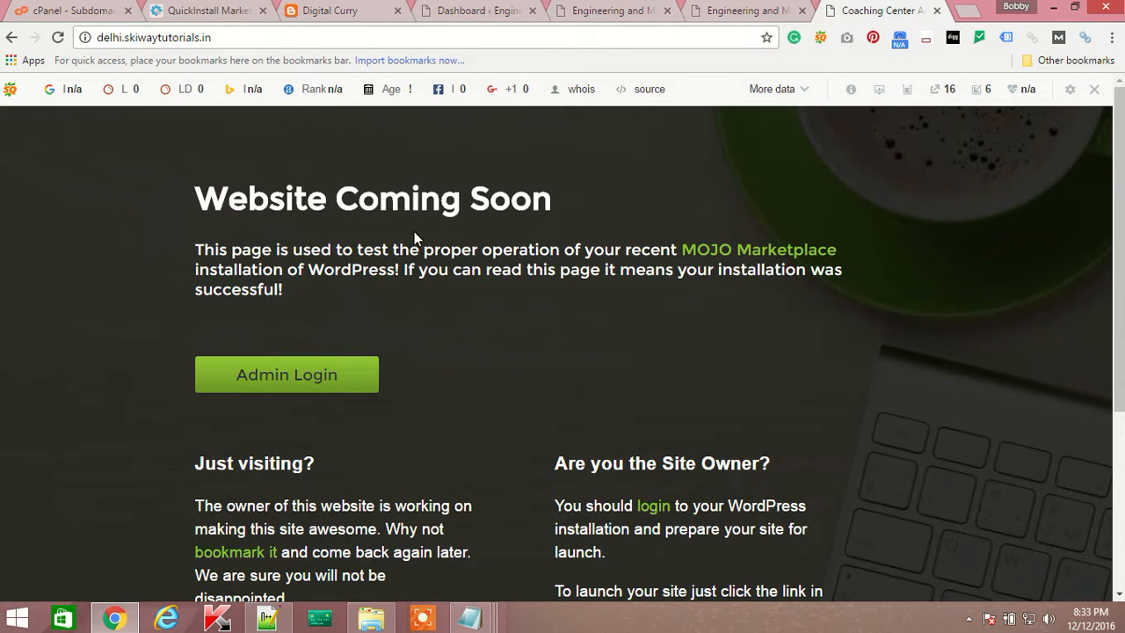
# Follow the Coming Soon page's Admin Login button to delhi.skiwaytutorials.in/wp-login.php.
pyautogui.click(227, 38)
pyautogui.click(249, 43)
pyautogui.hotkey('ctrl', 'a')
pyautogui.moveTo(238, 36); pyautogui.dragTo(38, 33)
pyautogui.click(235, 38)
pyautogui.moveTo(248, 38); pyautogui.dragTo(35, 43)
pyautogui.click(260, 44)
pyautogui.moveTo(249, 37); pyautogui.dragTo(86, 37)
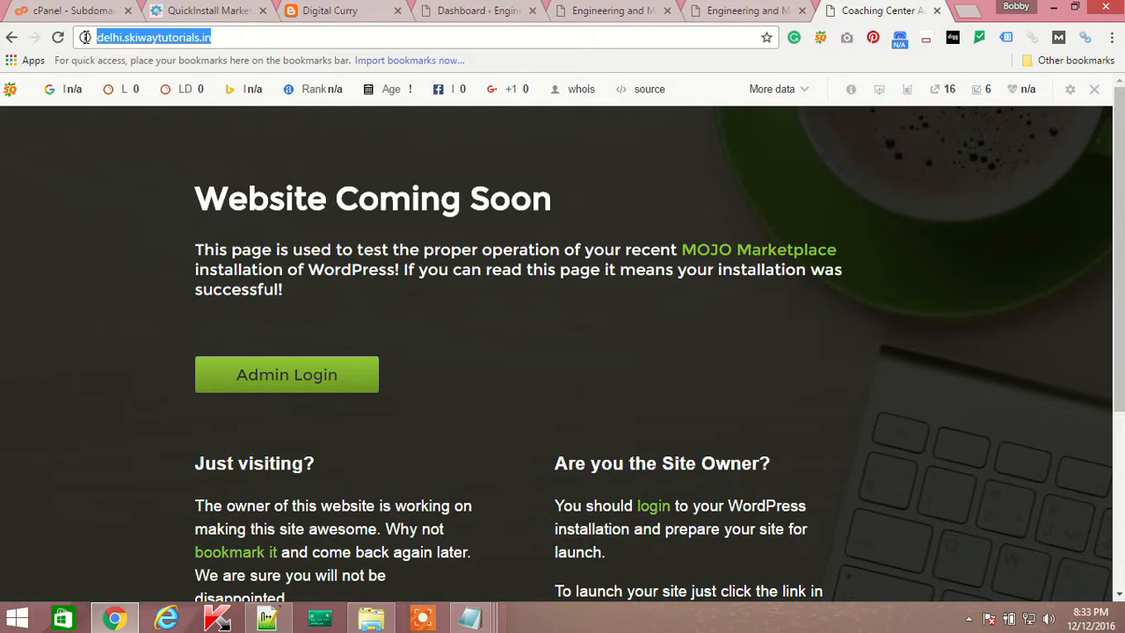
pyautogui.click(250, 40)
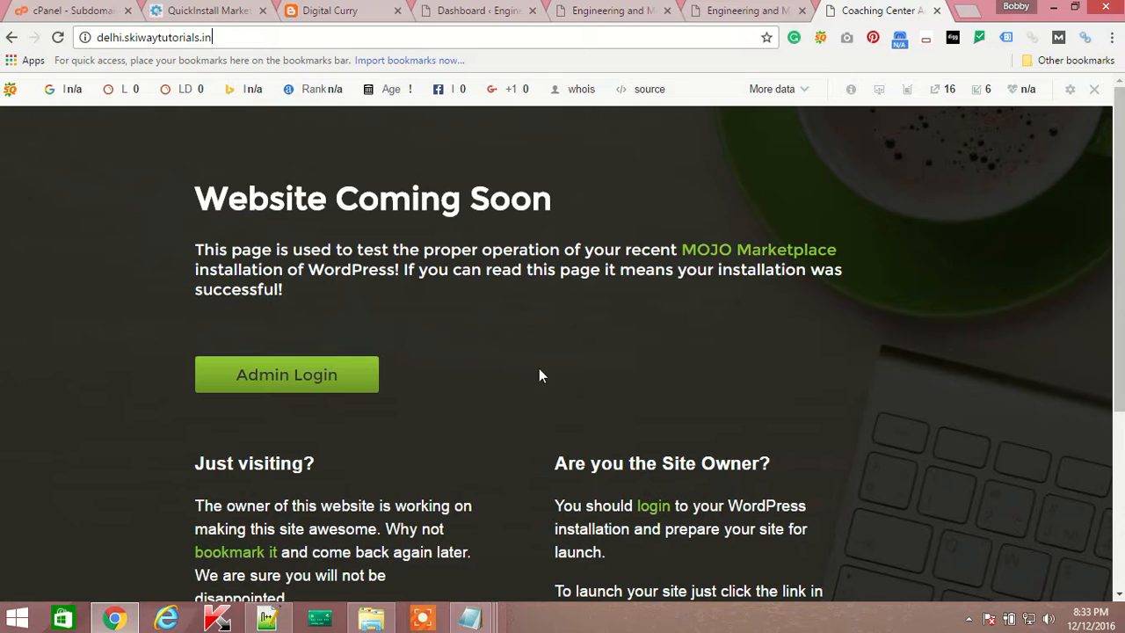
pyautogui.click(320, 391)
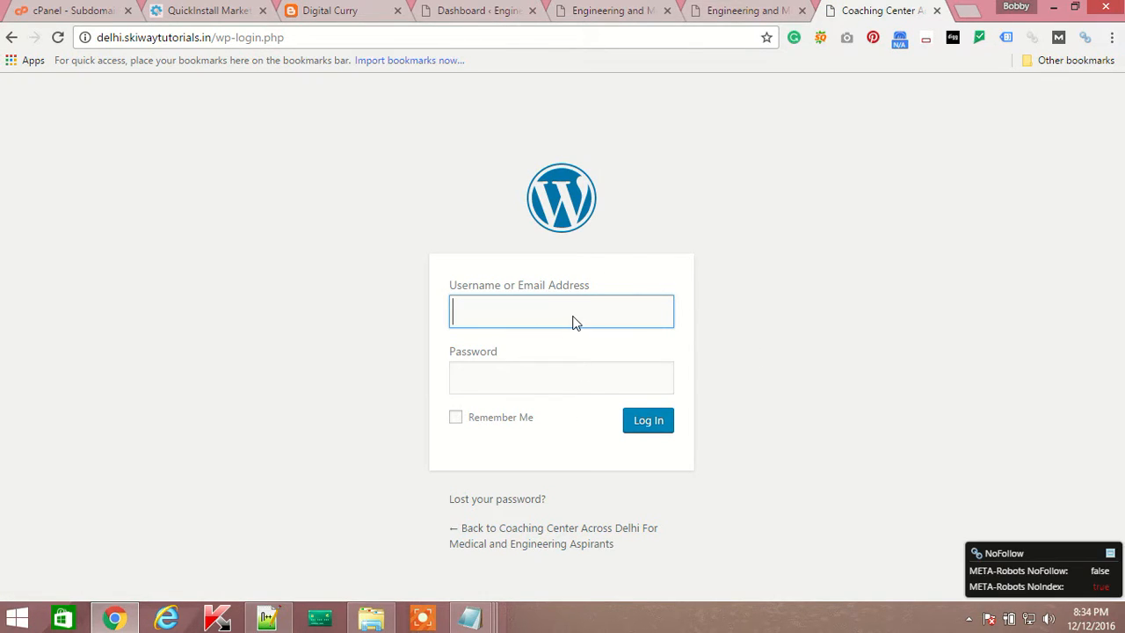
# Fill in the admin username and password and submit the login form.
pyautogui.click(498, 424)
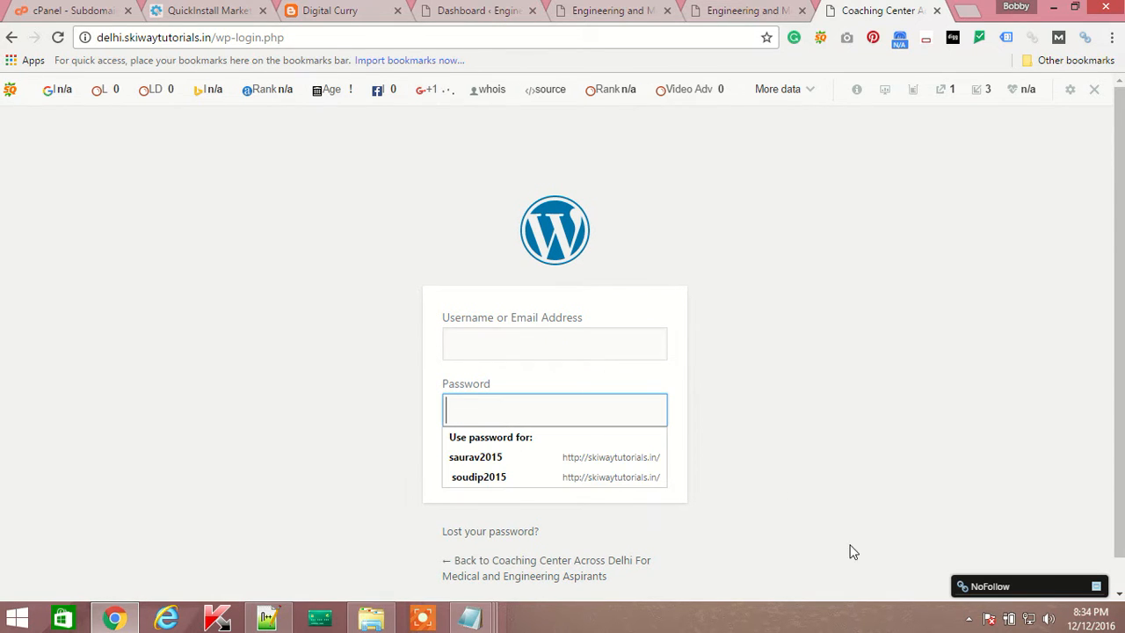
pyautogui.click(968, 619)
pyautogui.click(967, 533)
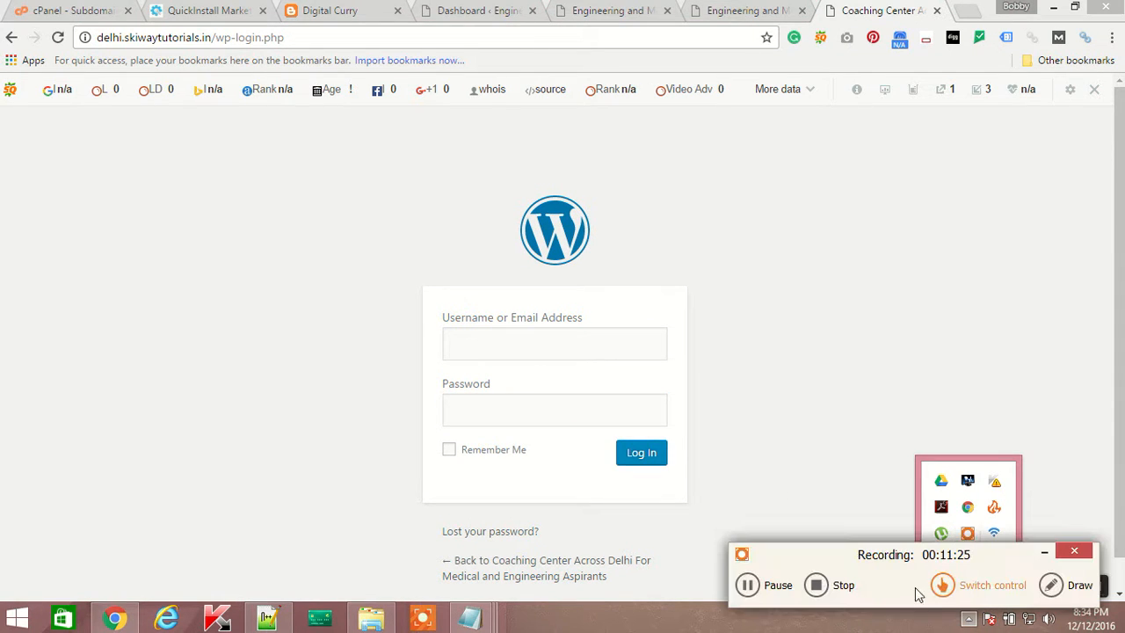
pyautogui.click(501, 346)
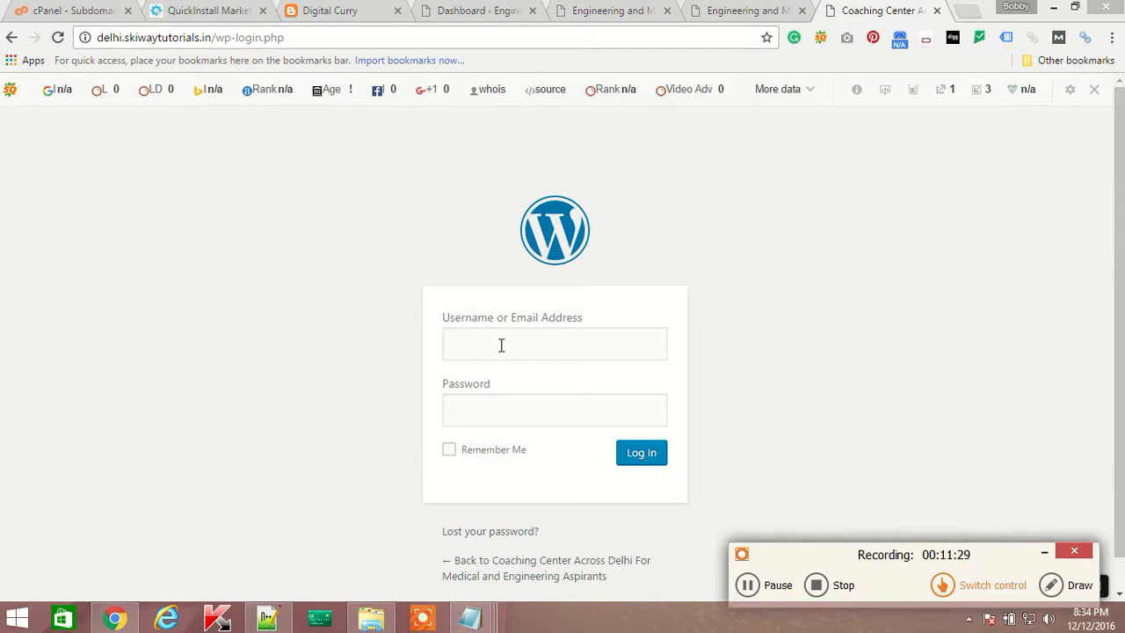
pyautogui.click(771, 590)
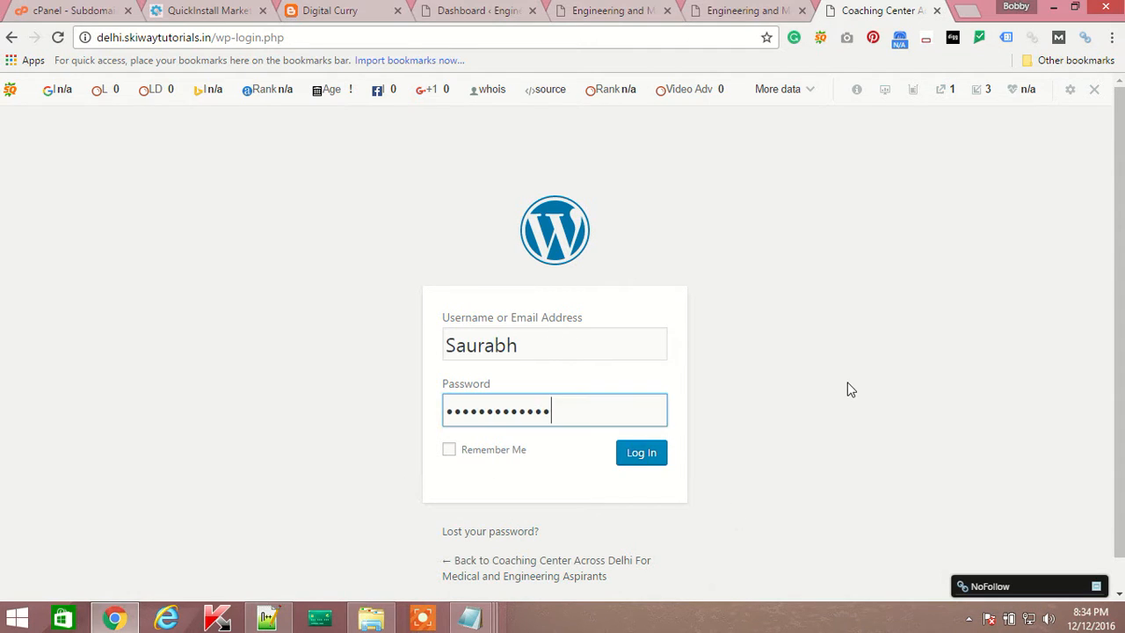
pyautogui.click(847, 382)
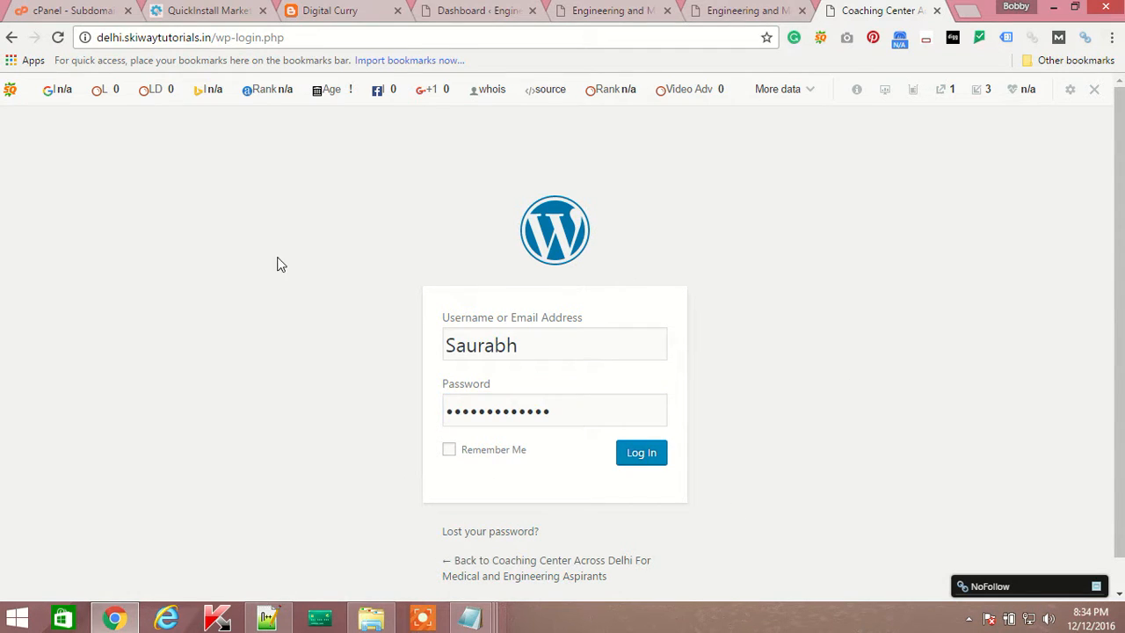
pyautogui.click(642, 456)
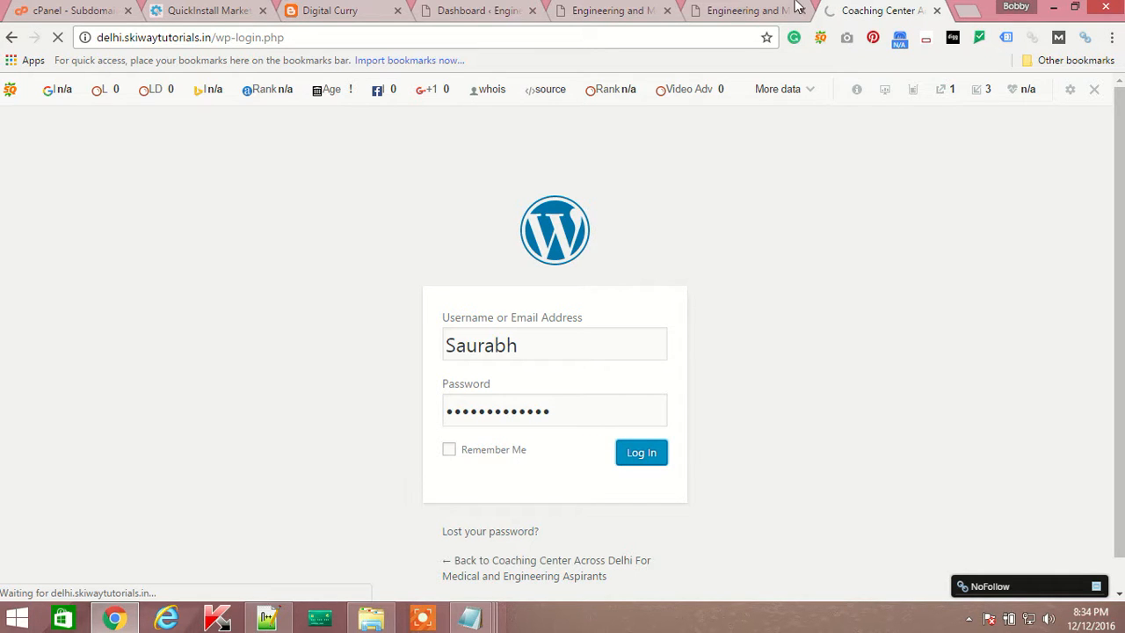
# Check the main site's tab, then return to the login tab showing 'Invalid username'.
pyautogui.click(755, 14)
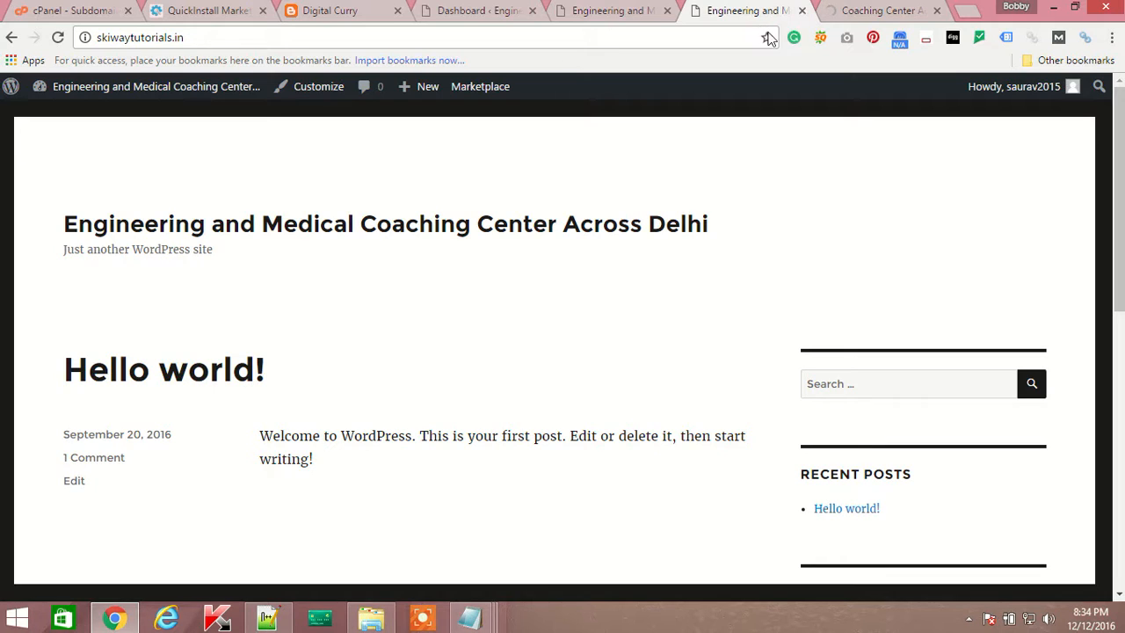
pyautogui.click(190, 40)
pyautogui.click(244, 36)
pyautogui.click(879, 12)
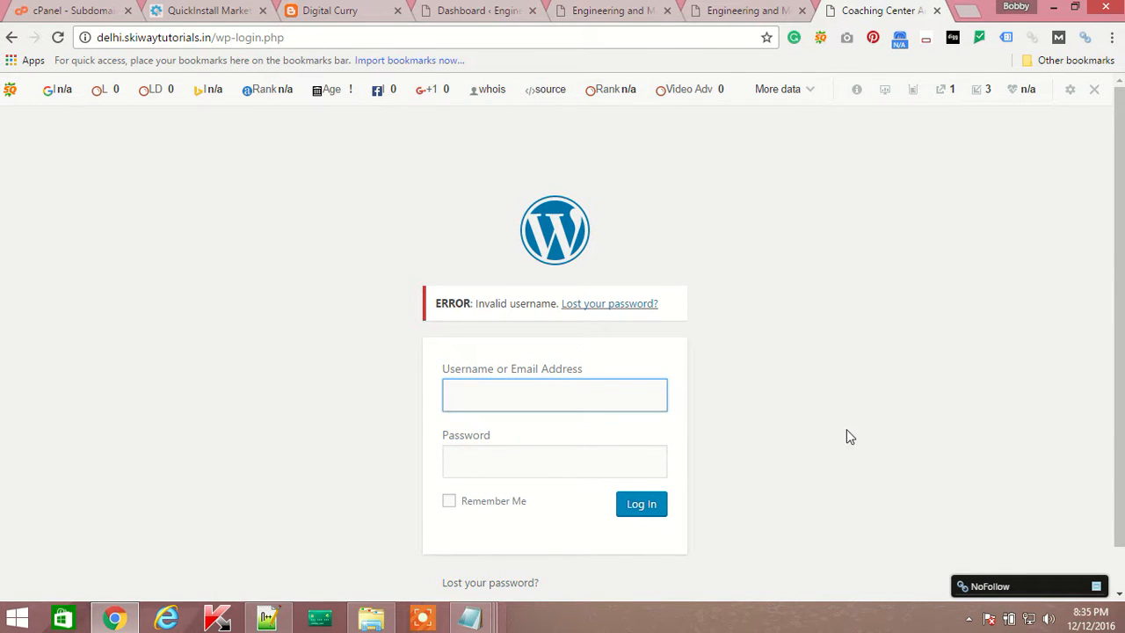
# Re-enter the correct admin username and password and log in to the Welcome to WordPress dashboard.
pyautogui.click(970, 620)
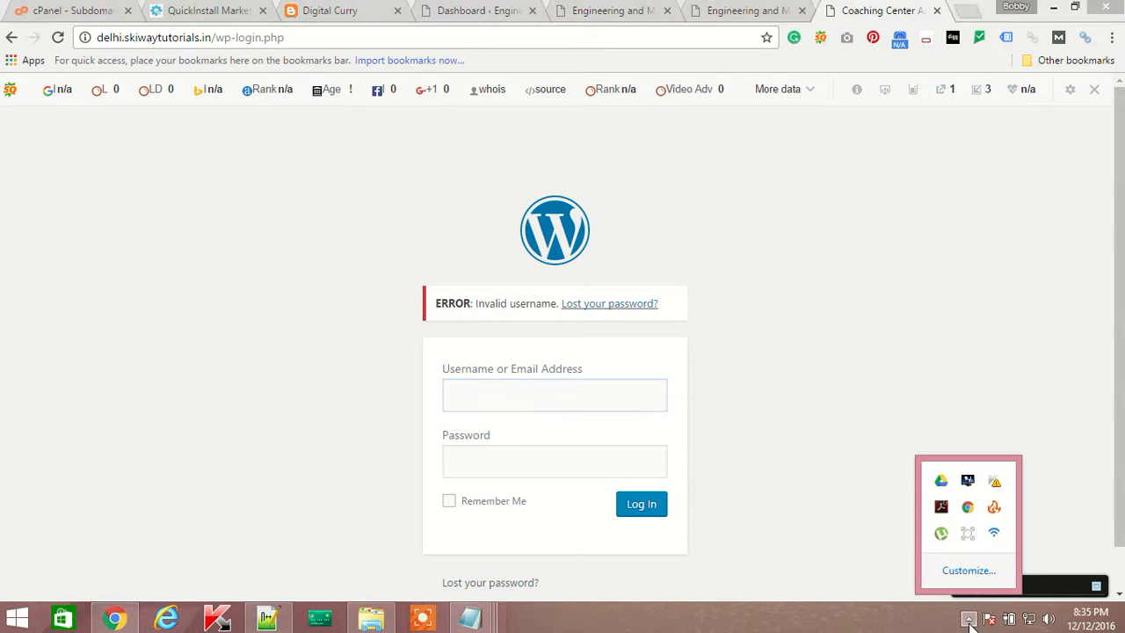
pyautogui.click(969, 534)
pyautogui.click(757, 589)
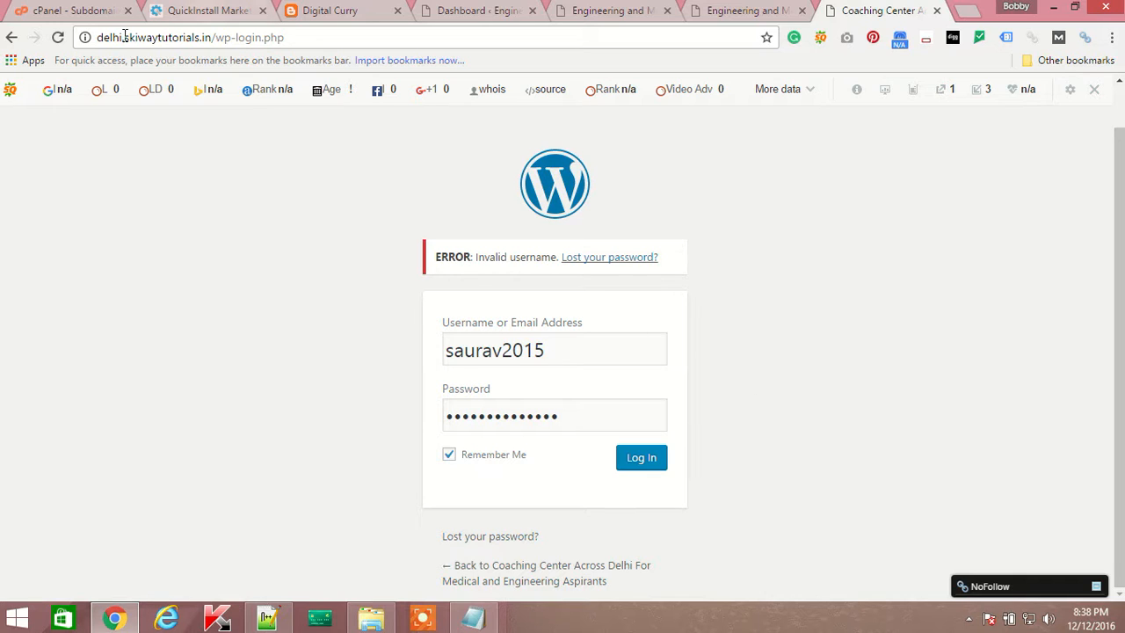
pyautogui.moveTo(98, 38); pyautogui.dragTo(308, 44)
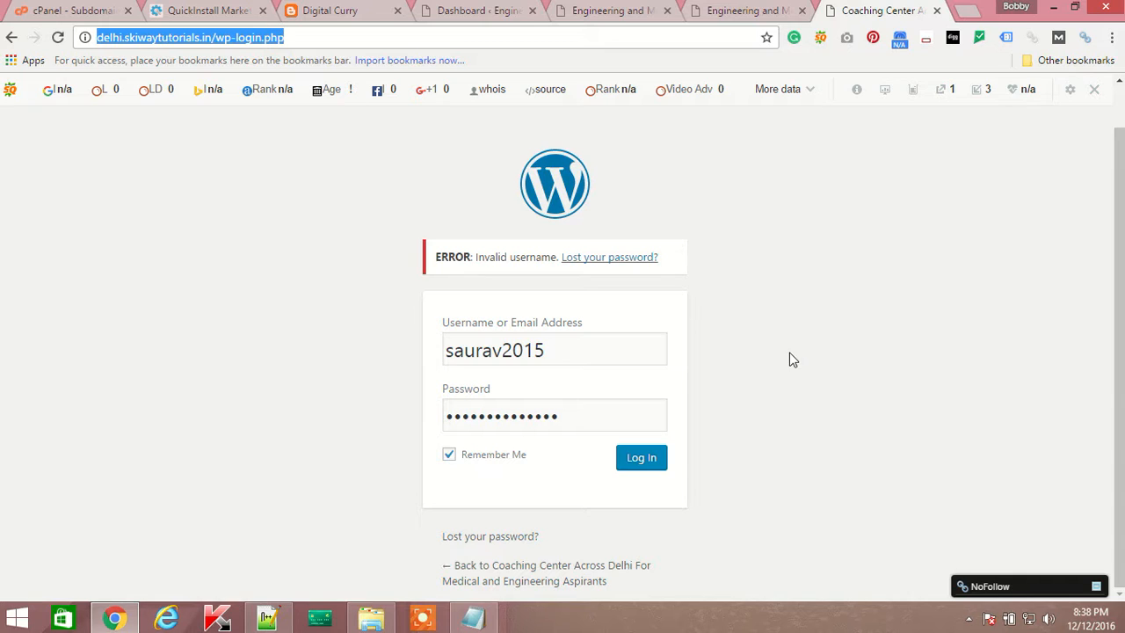
pyautogui.click(647, 464)
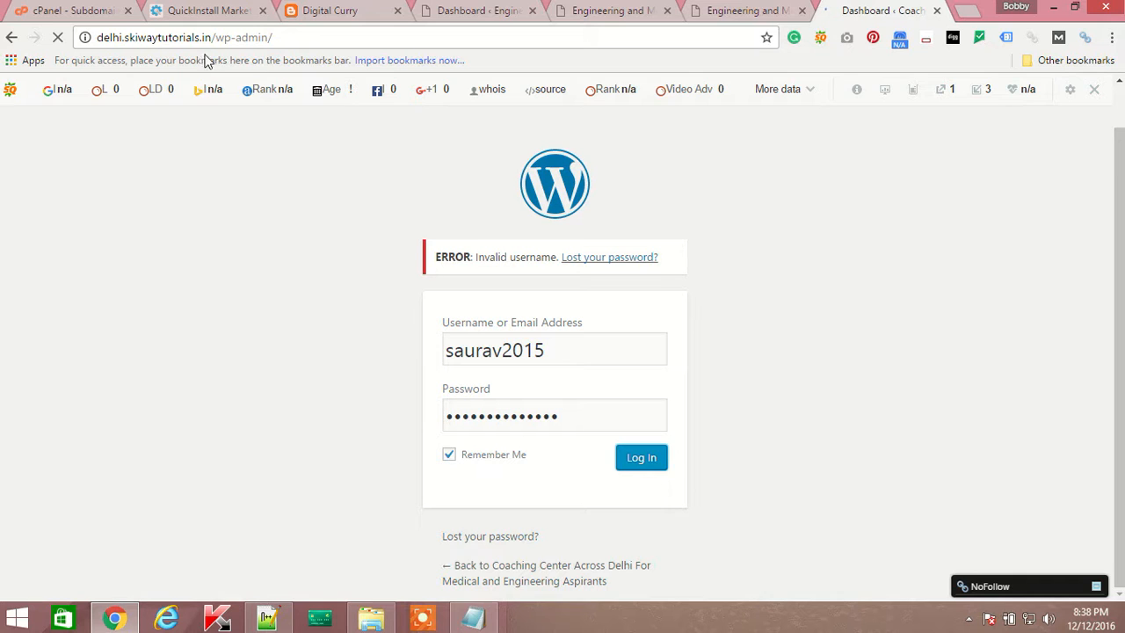
pyautogui.moveTo(211, 39); pyautogui.dragTo(57, 39)
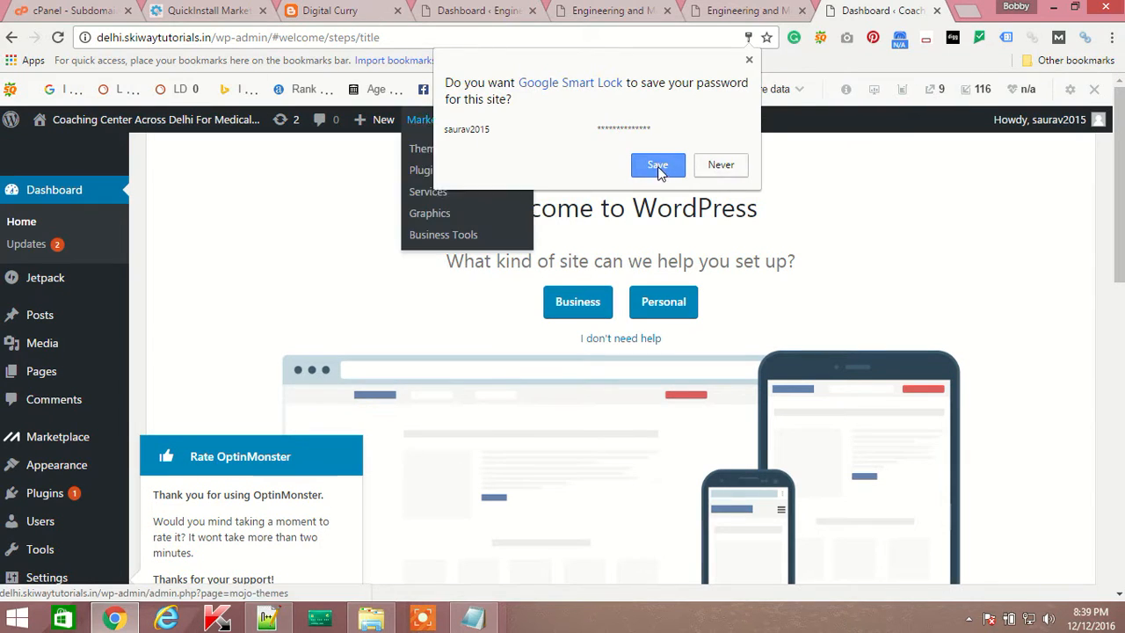
# Let Chrome save the WordPress admin password.
pyautogui.click(658, 167)
pyautogui.moveTo(213, 39); pyautogui.dragTo(87, 39)
pyautogui.hotkey('ctrl', 'c')
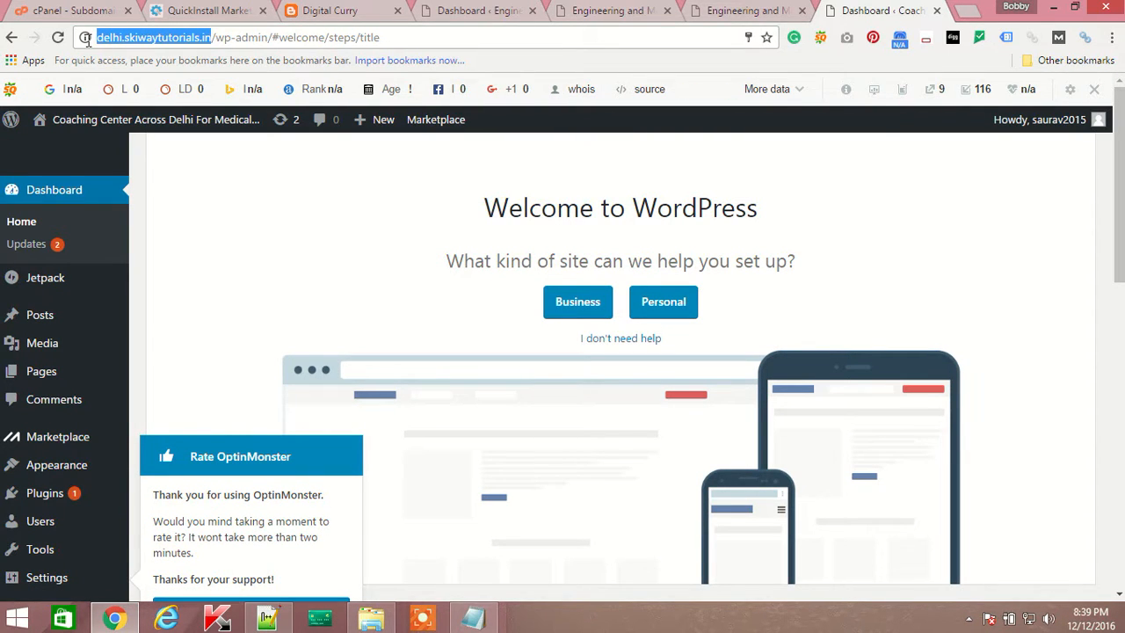
pyautogui.moveTo(123, 116)
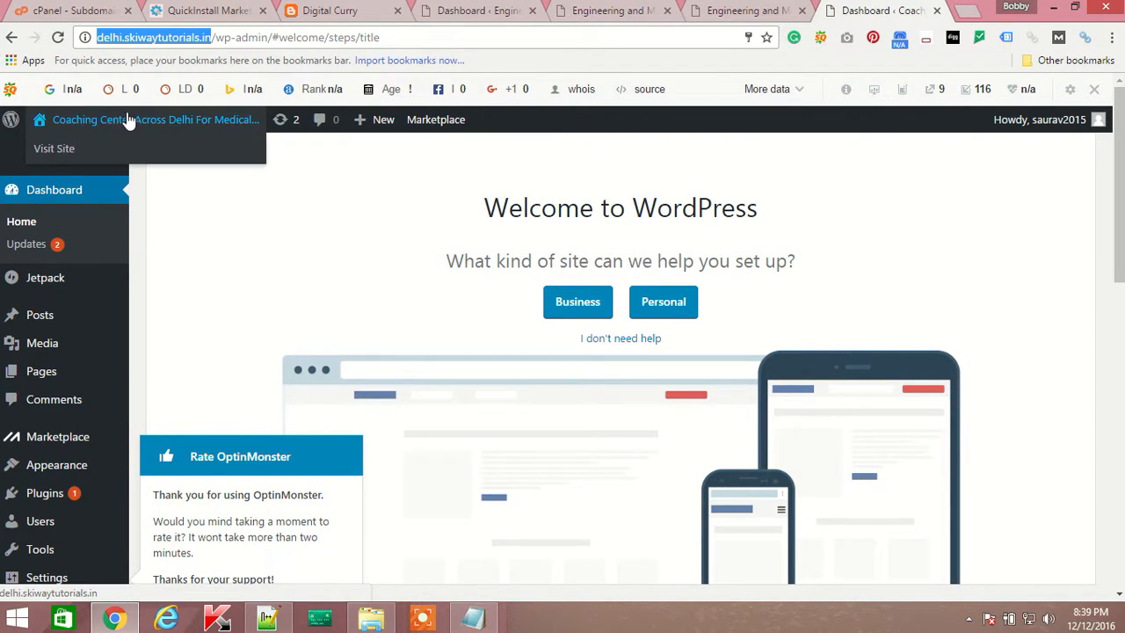
# Open delhi.skiwaytutorials.in's front page in a new tab.
pyautogui.click(967, 10)
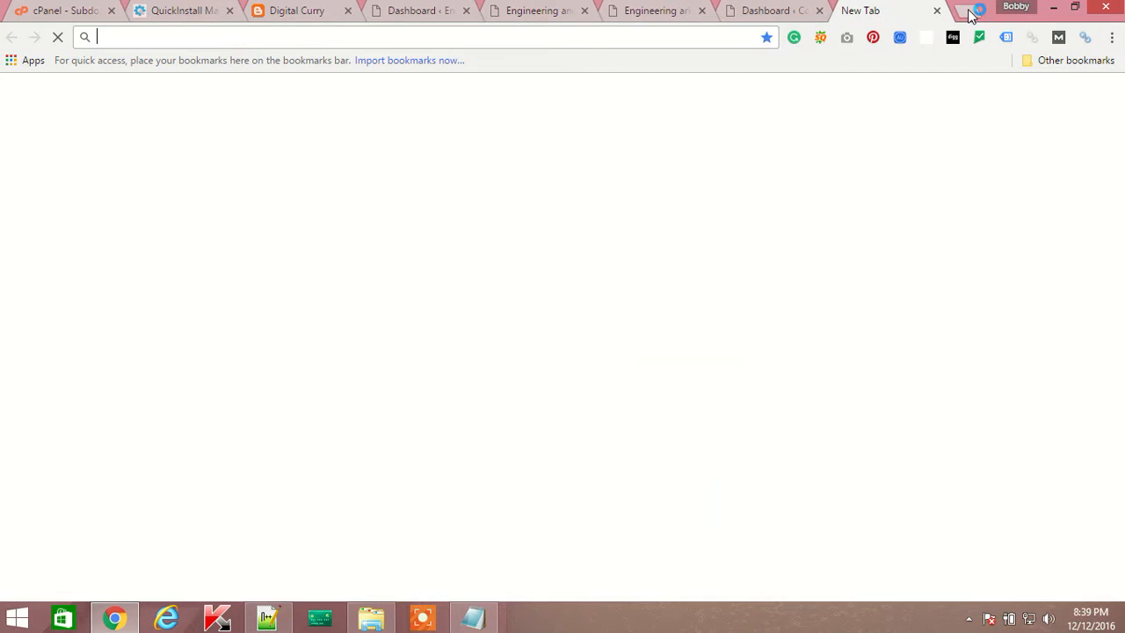
pyautogui.hotkey('ctrl', 'v')
pyautogui.press('Return')
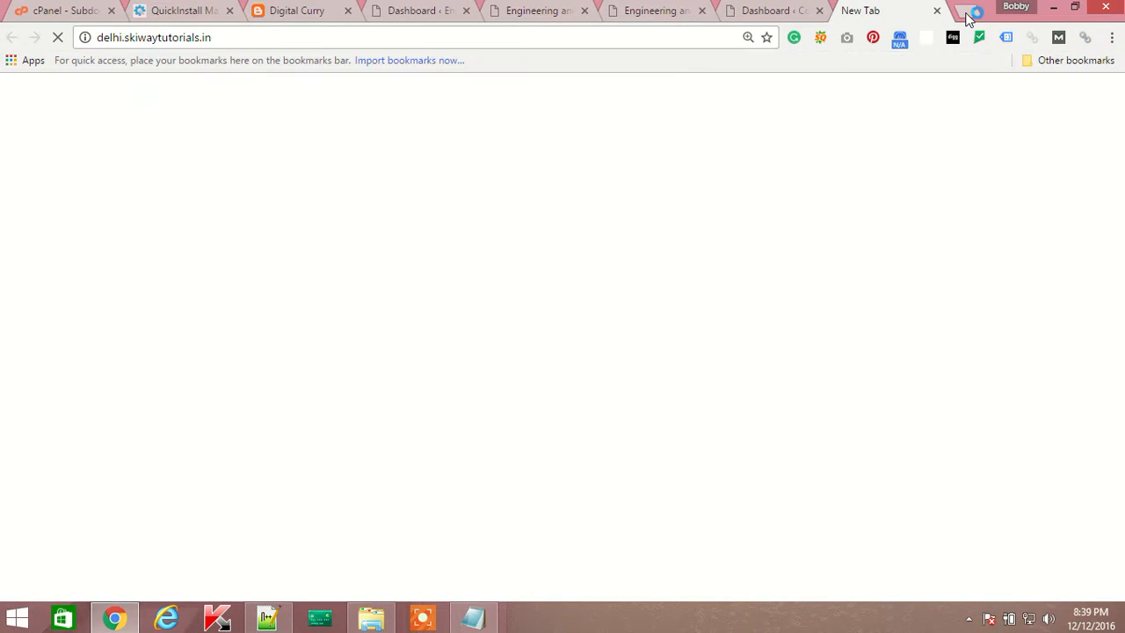